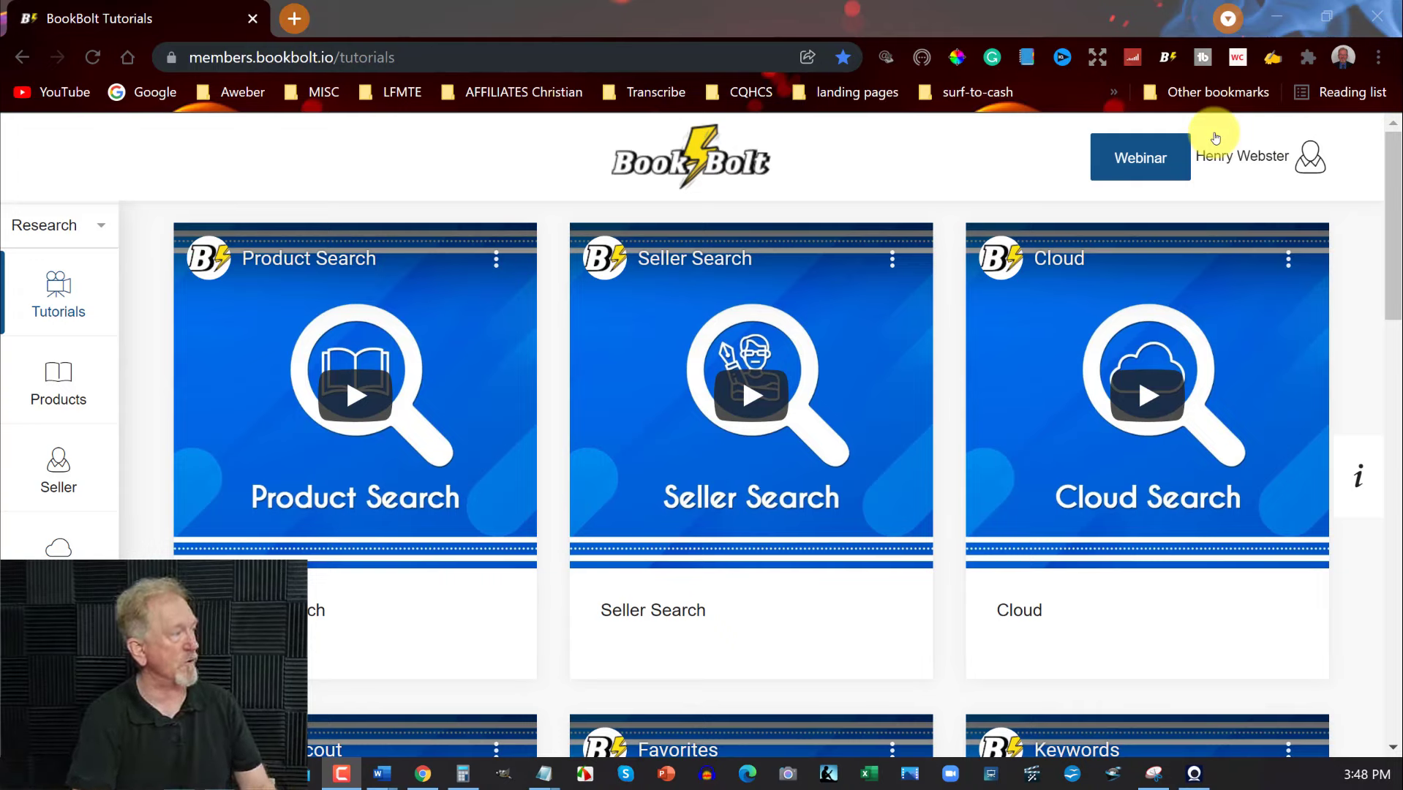
Open PuzzleWiz from the account options and open its Crossword, Word Search and Word Scramble generators in separate browser tabs
{"action": "left_click", "coordinate": [1256, 159]}
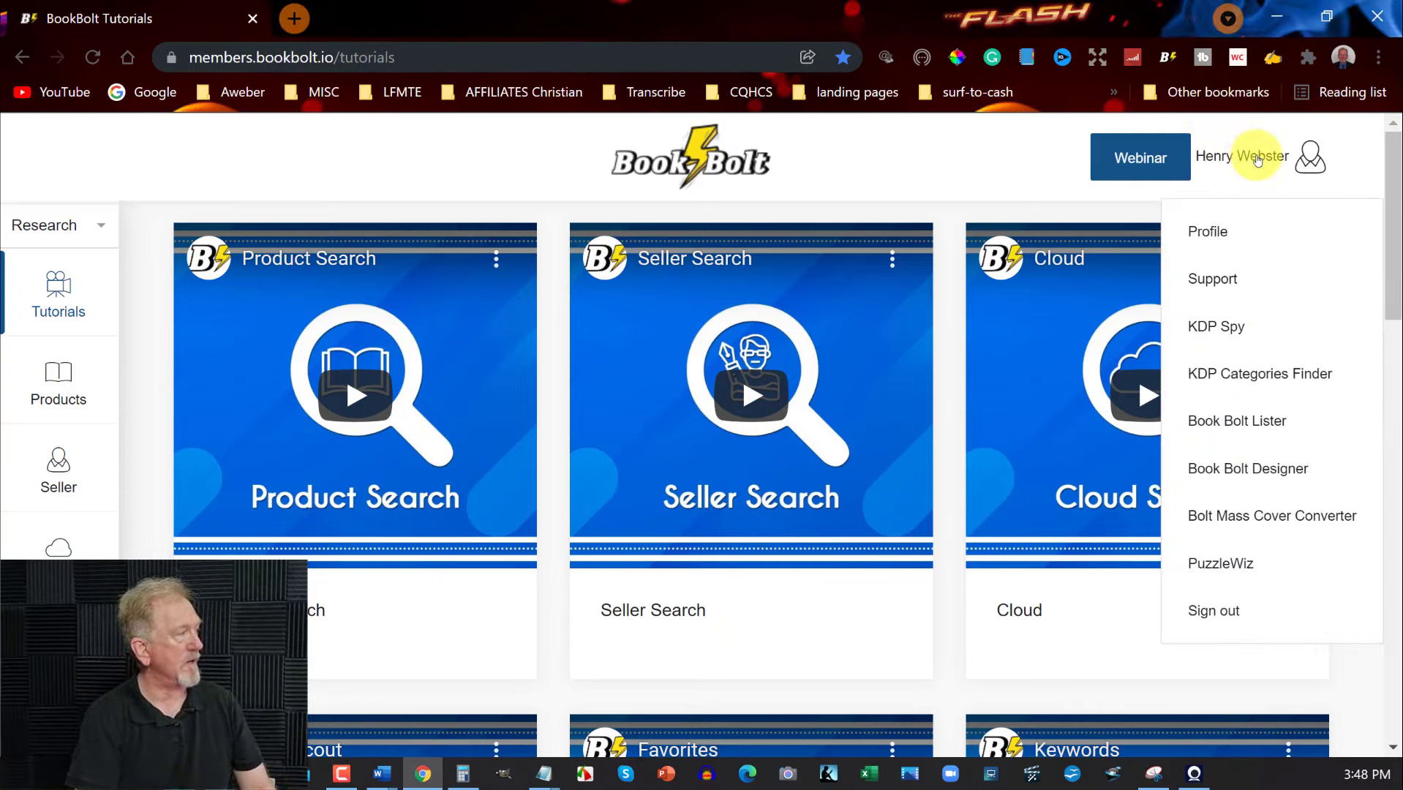
{"action": "left_click", "coordinate": [1206, 564]}
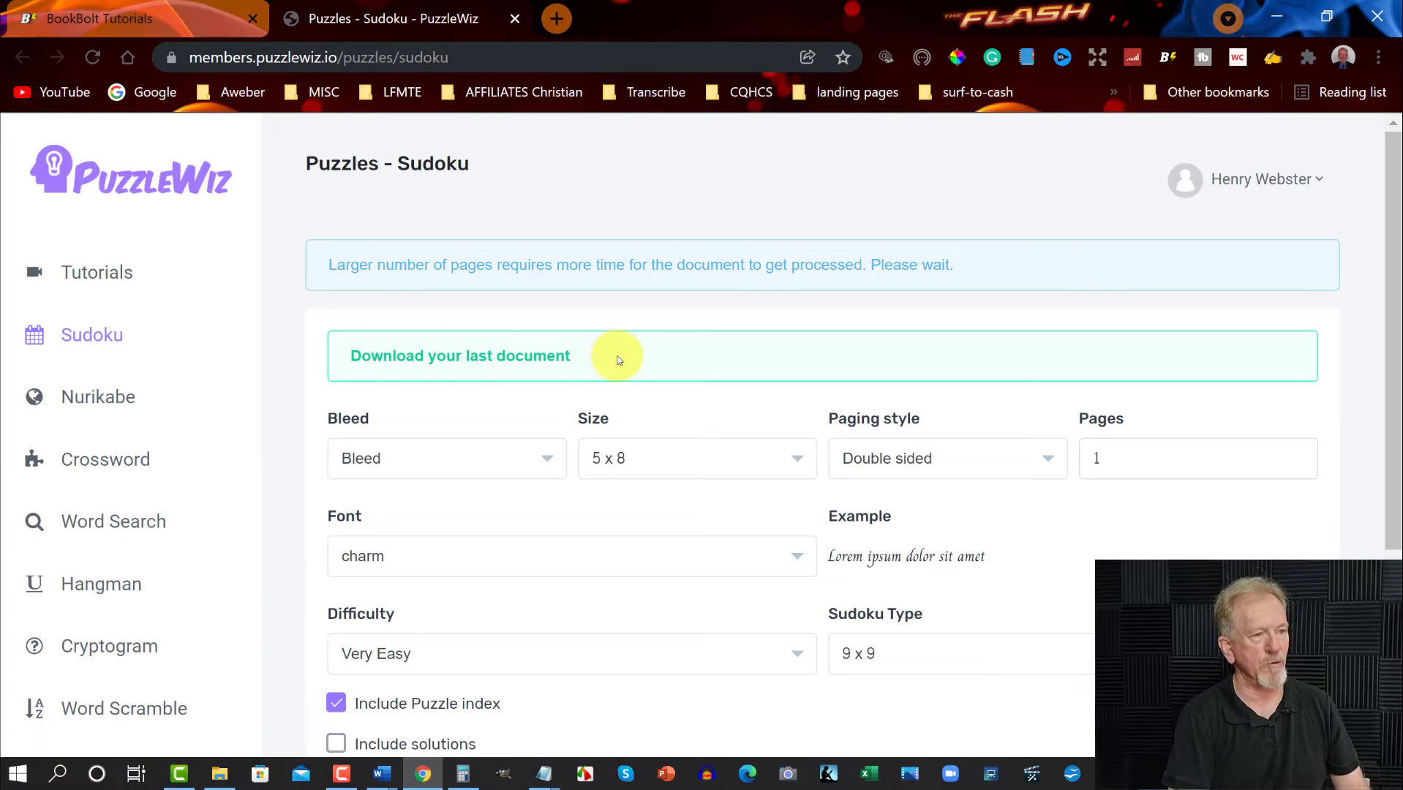
{"action": "right_click", "coordinate": [97, 463]}
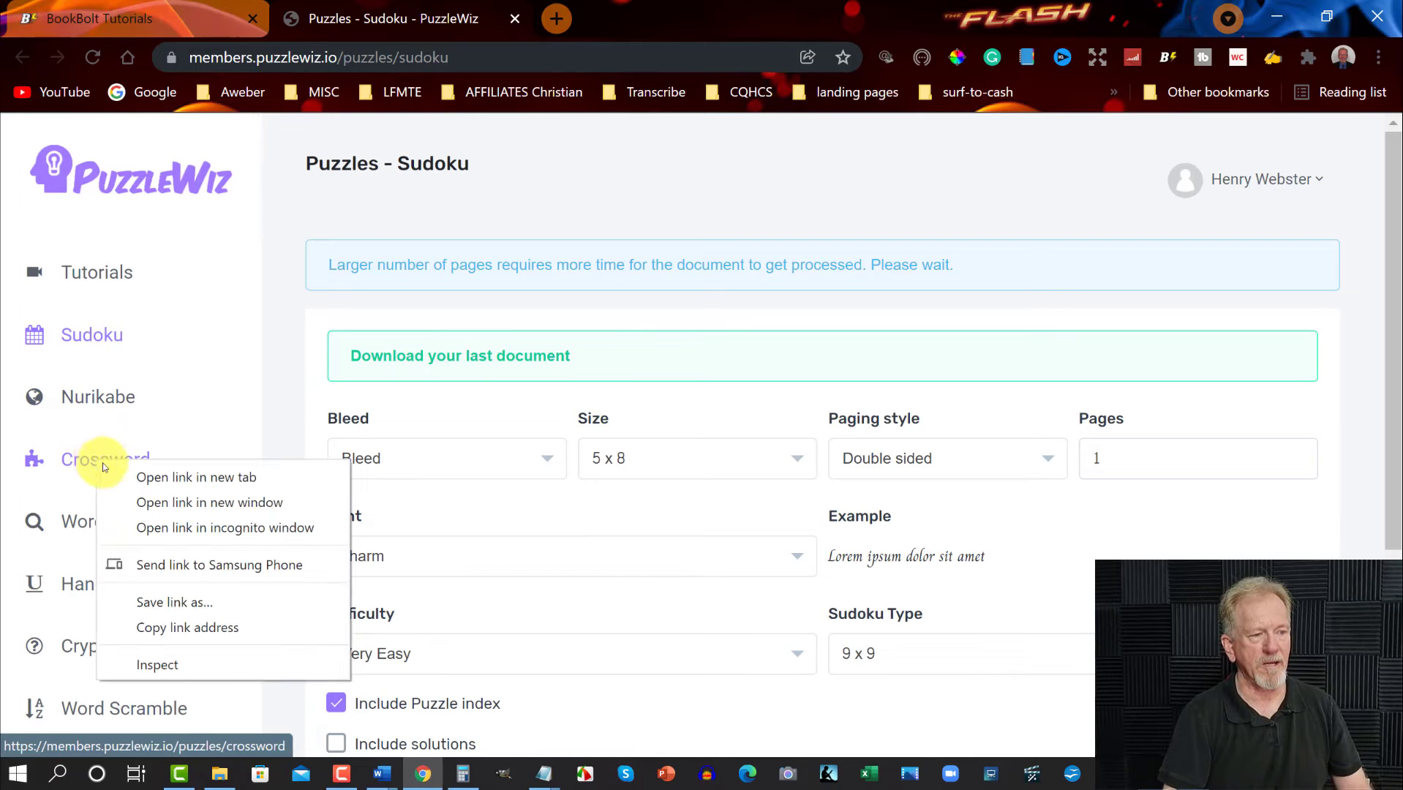
{"action": "left_click", "coordinate": [166, 477]}
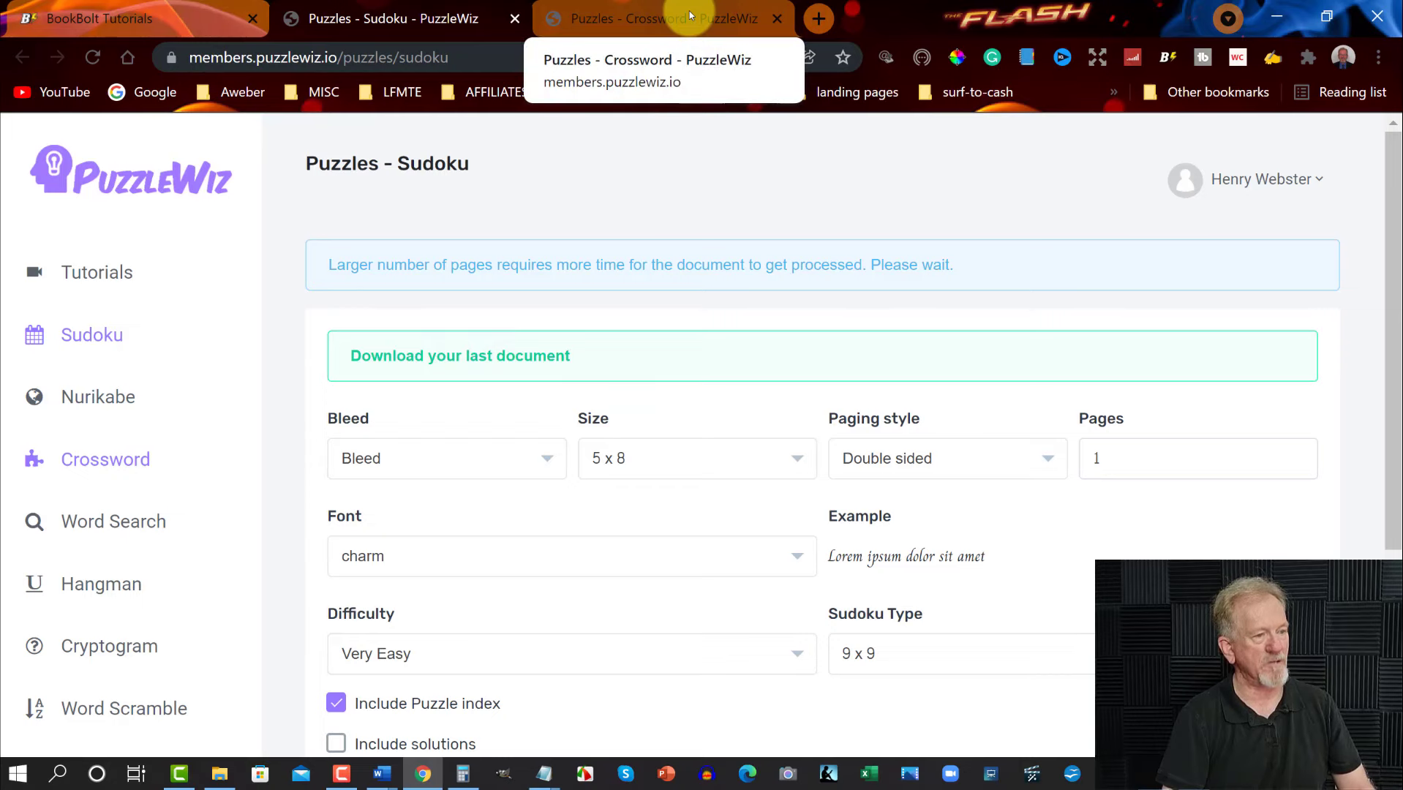
{"action": "right_click", "coordinate": [123, 528]}
{"action": "left_click", "coordinate": [175, 543]}
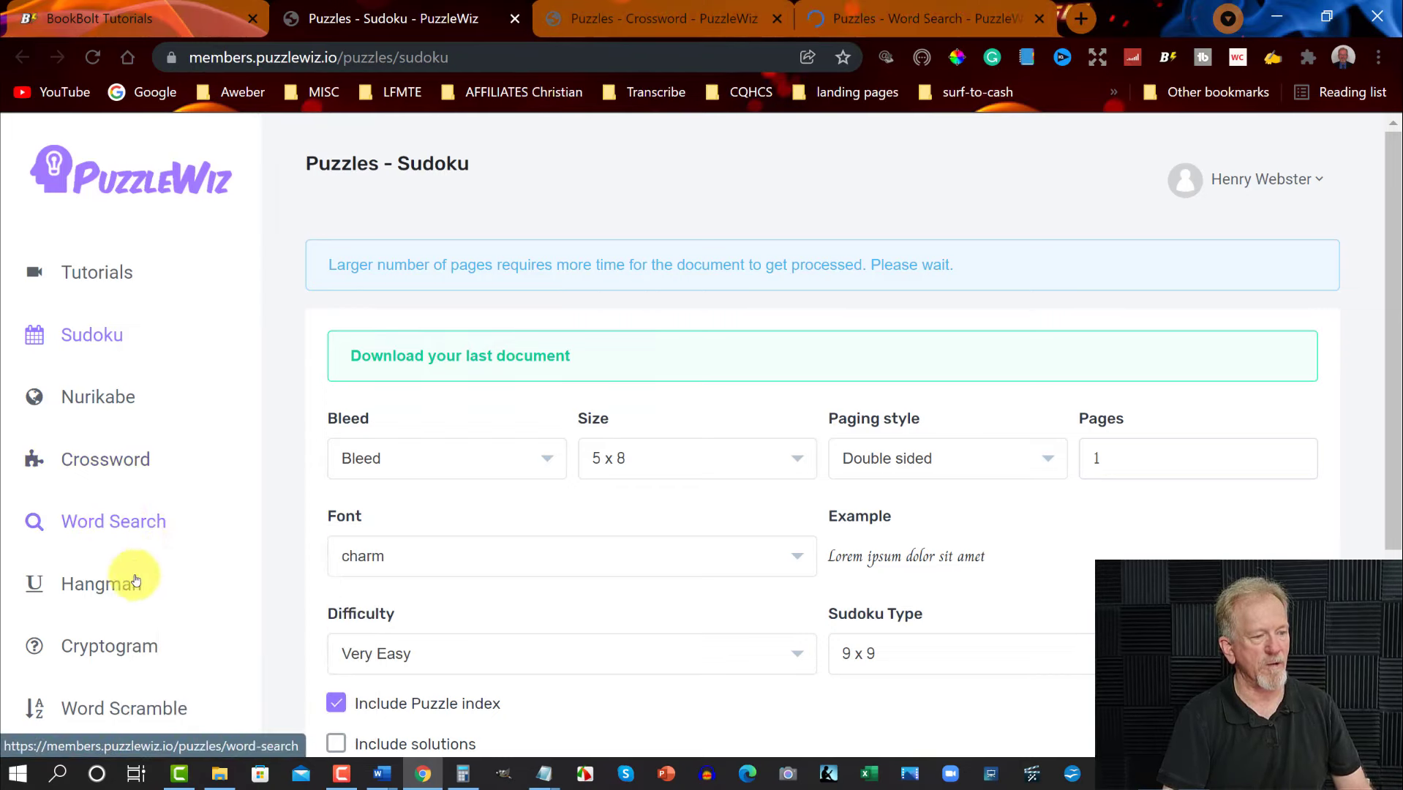
{"action": "right_click", "coordinate": [143, 710]}
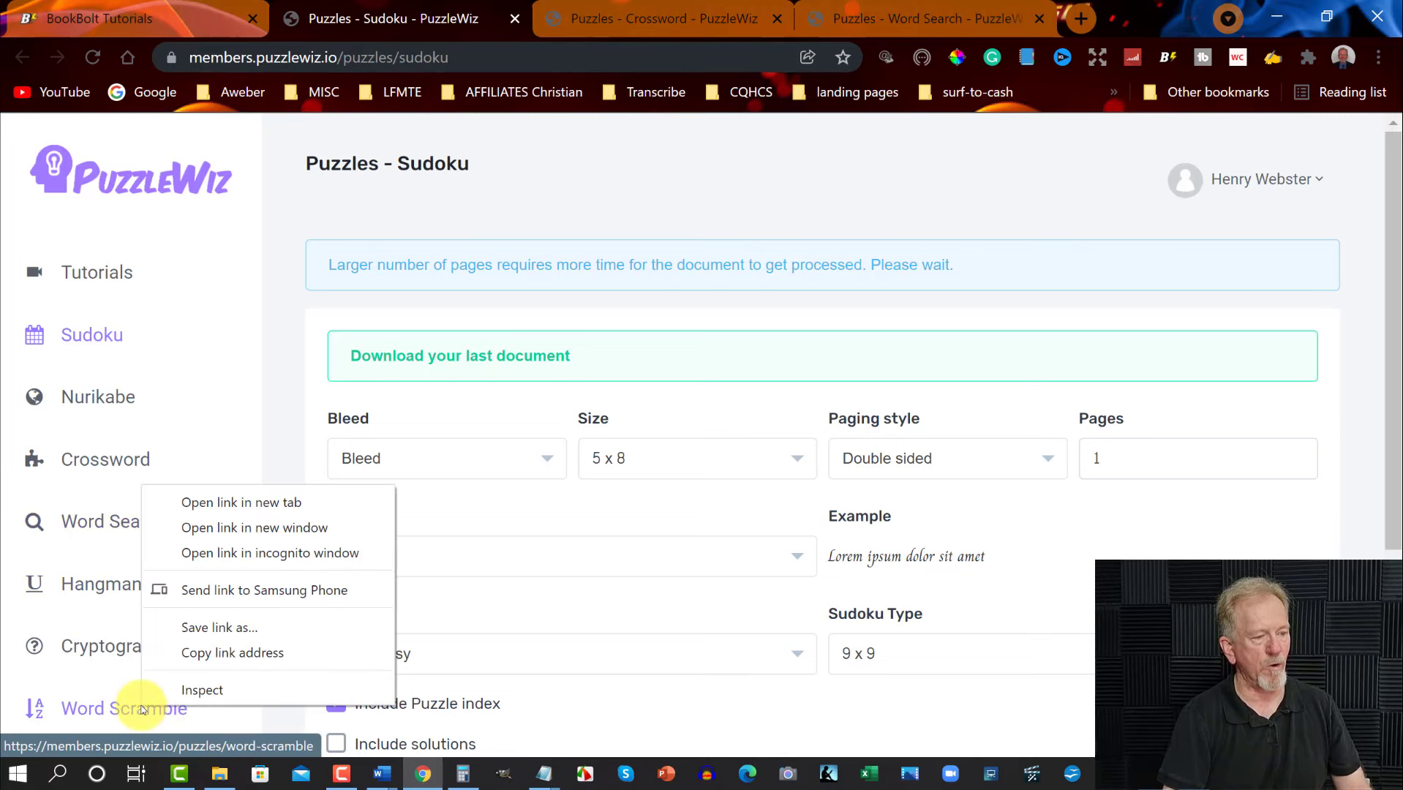
{"action": "left_click", "coordinate": [236, 506]}
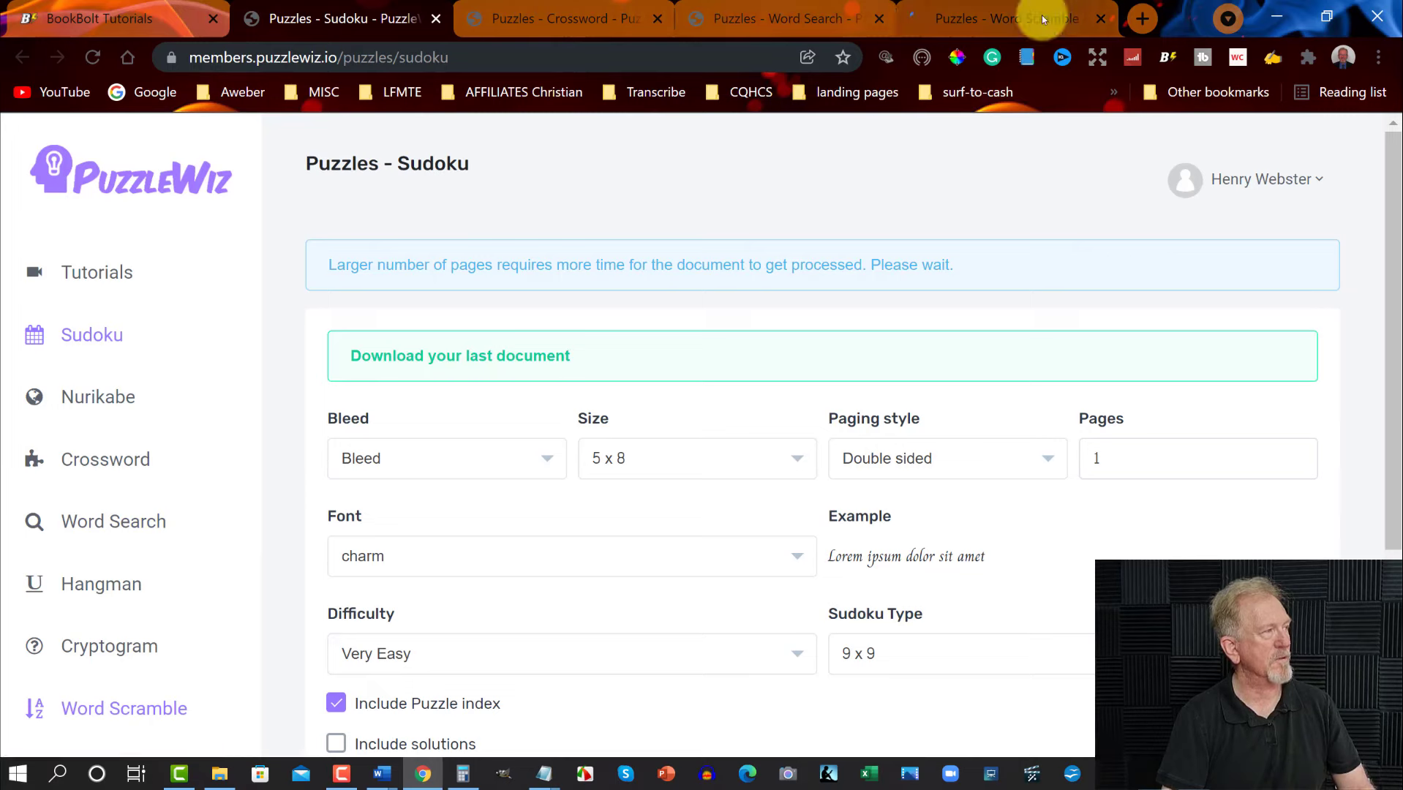
Look over the list of puzzle types and the opened Crossword, Word Search and Word Scramble pages
{"action": "scroll", "coordinate": [246, 515], "scroll_direction": "down", "scroll_amount": 1}
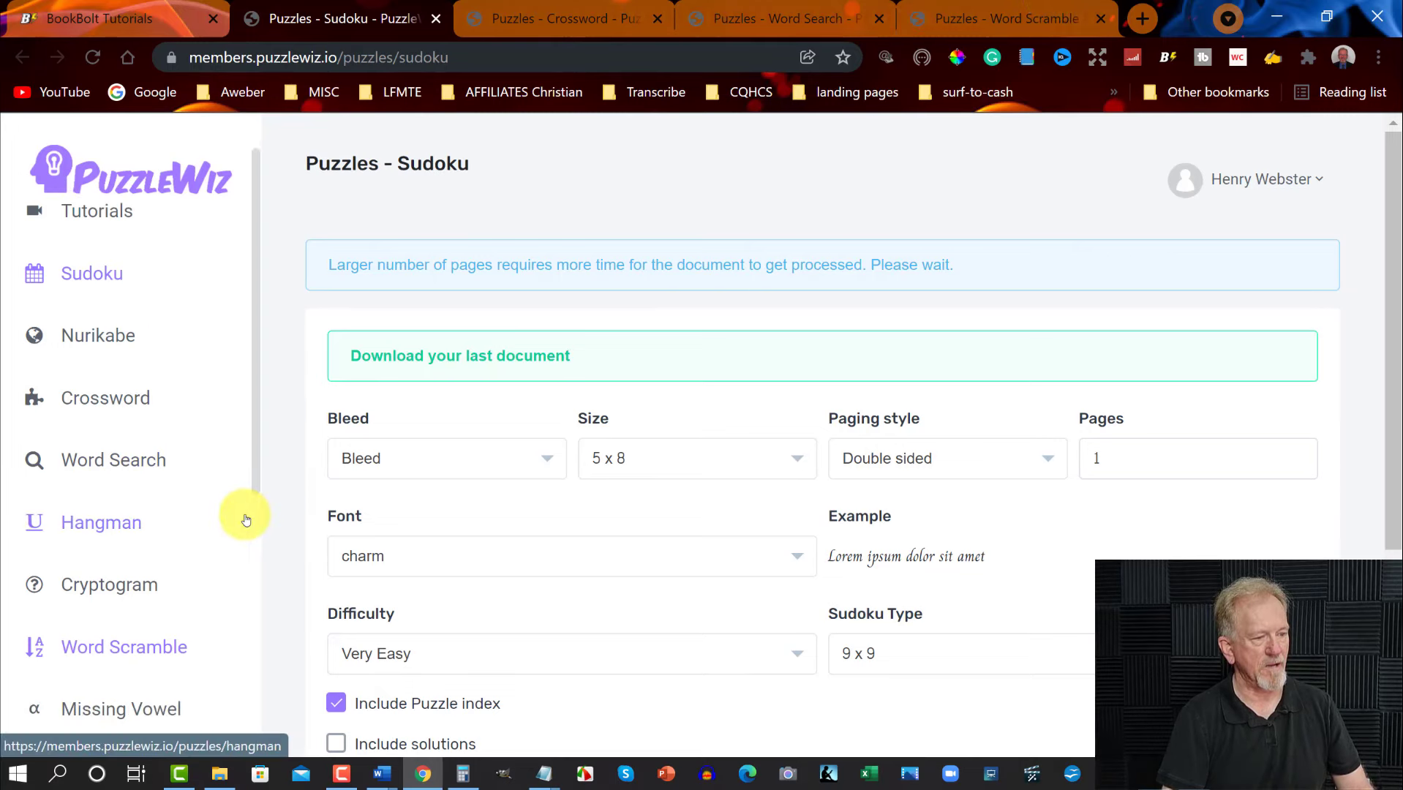
{"action": "scroll", "coordinate": [246, 520], "scroll_direction": "down", "scroll_amount": 1}
{"action": "scroll", "coordinate": [246, 519], "scroll_direction": "up", "scroll_amount": 2}
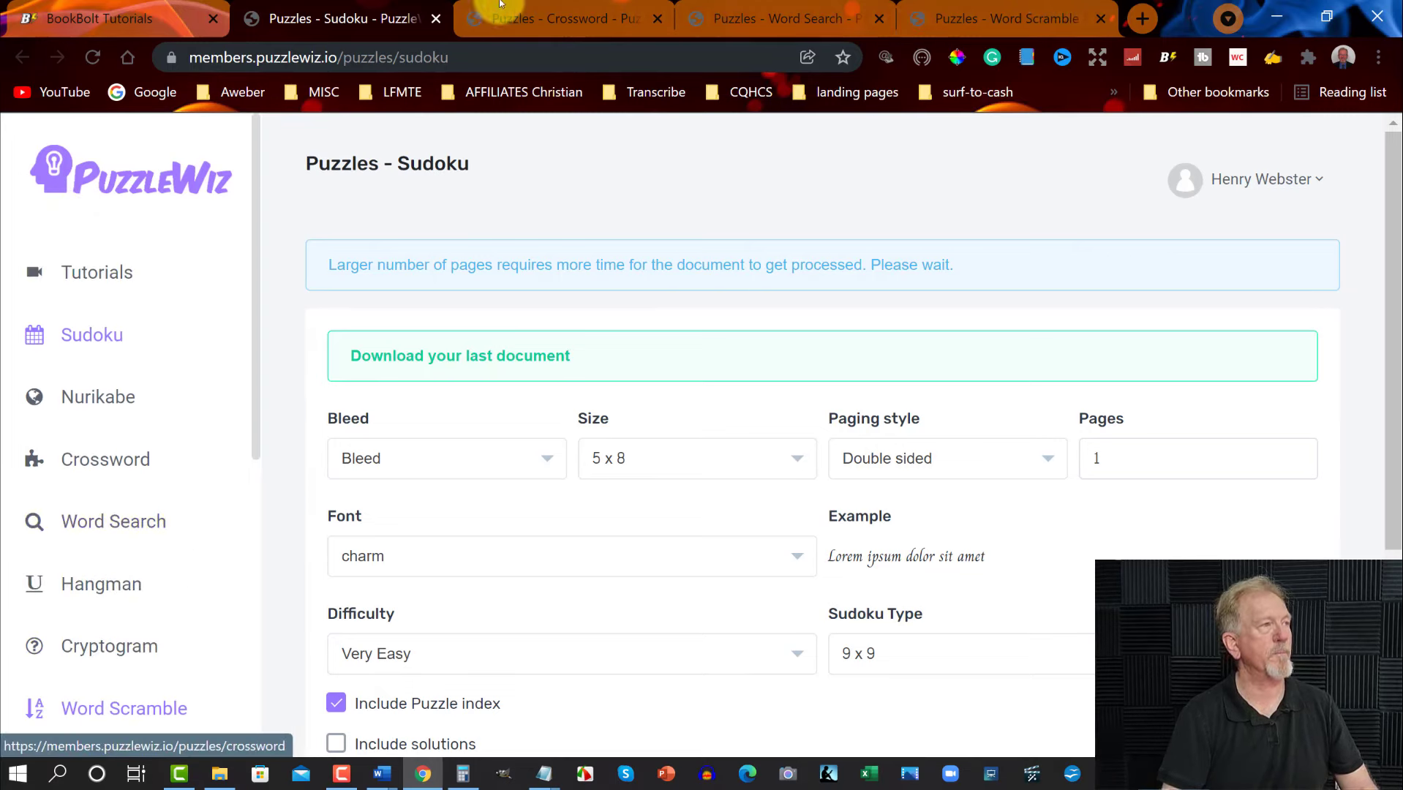
{"action": "left_click", "coordinate": [628, 4]}
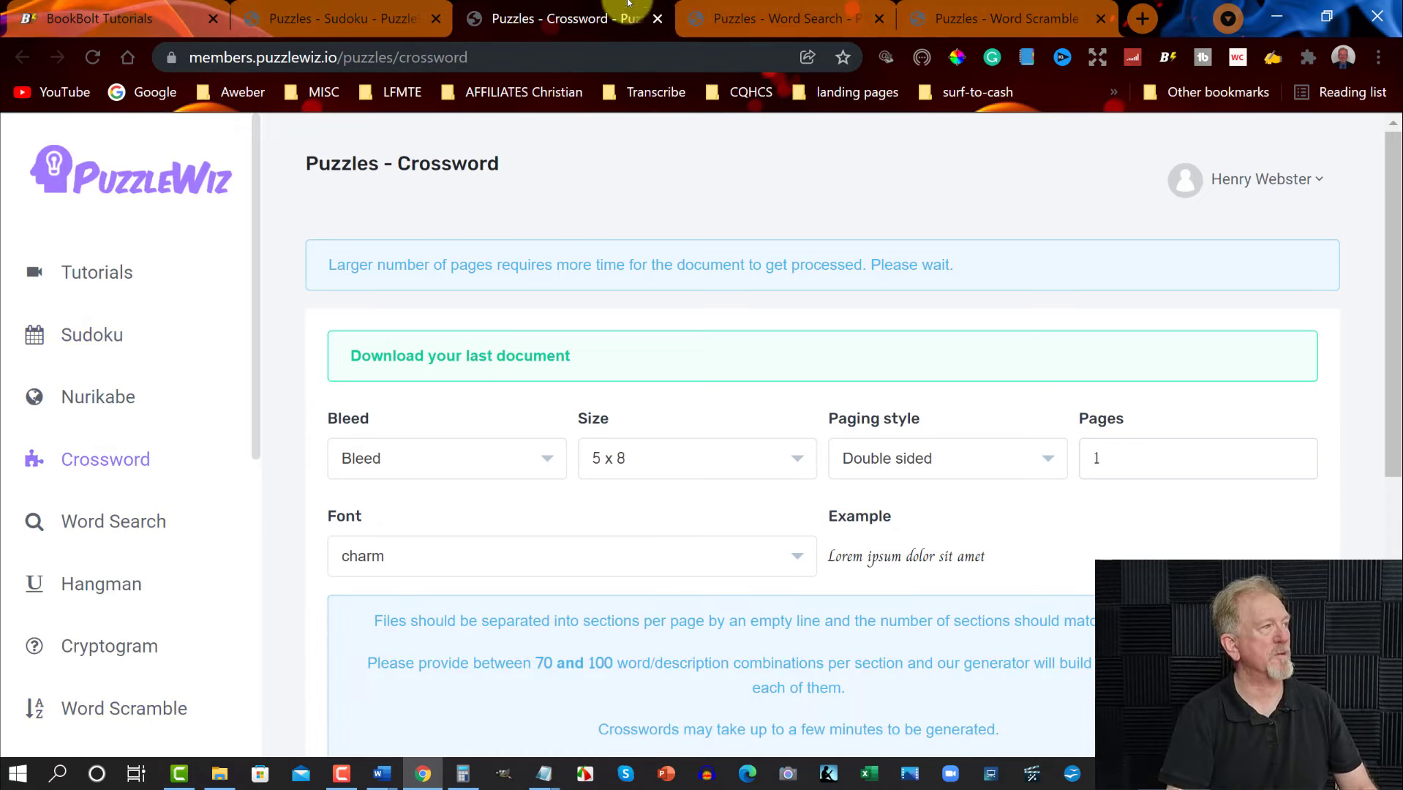
{"action": "left_click", "coordinate": [782, 14]}
{"action": "left_click", "coordinate": [989, 17]}
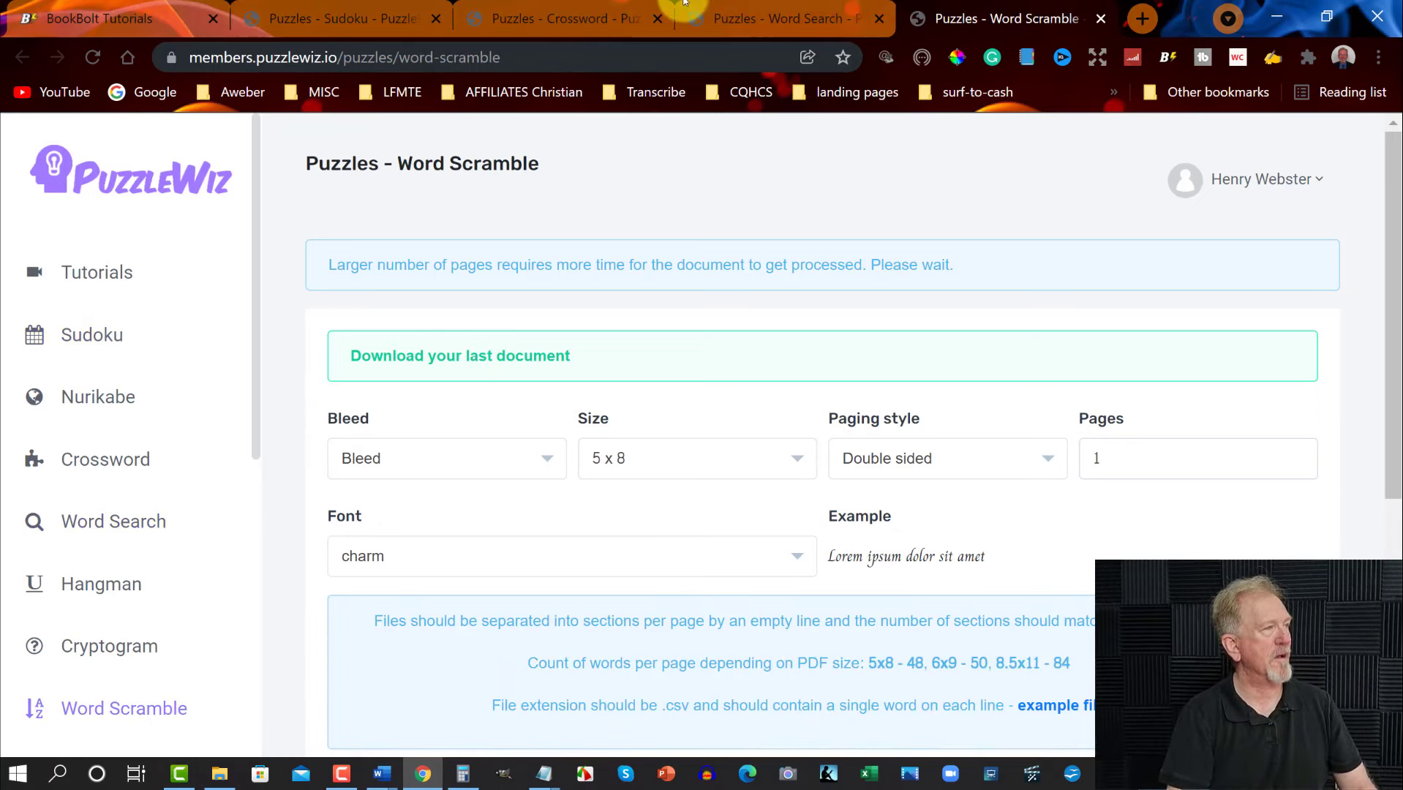
Set the Sudoku document's size to 6 x 9 and its page count to 20
{"action": "left_click", "coordinate": [291, 11]}
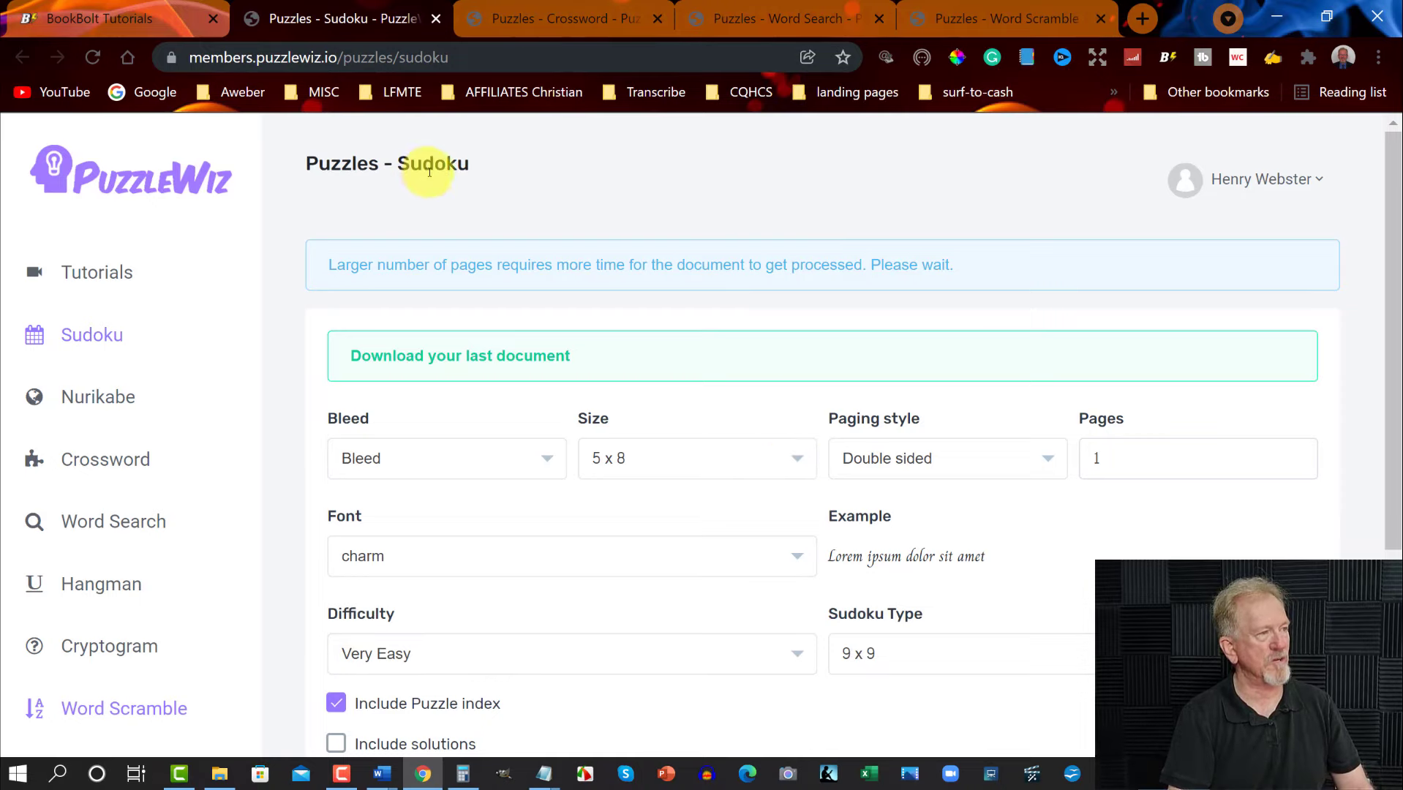
{"action": "scroll", "coordinate": [777, 235], "scroll_direction": "down", "scroll_amount": 1}
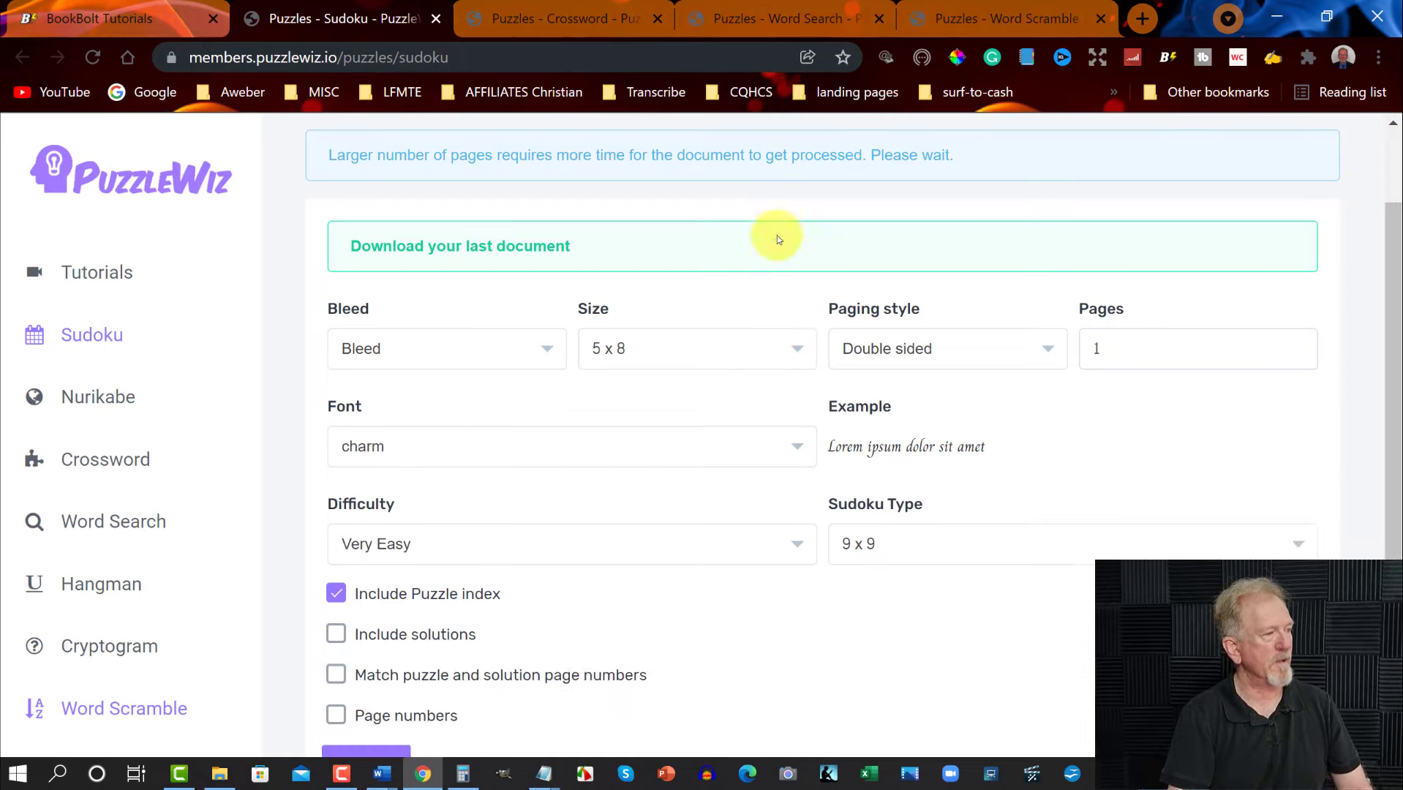
{"action": "left_click", "coordinate": [793, 350]}
{"action": "left_click", "coordinate": [601, 481]}
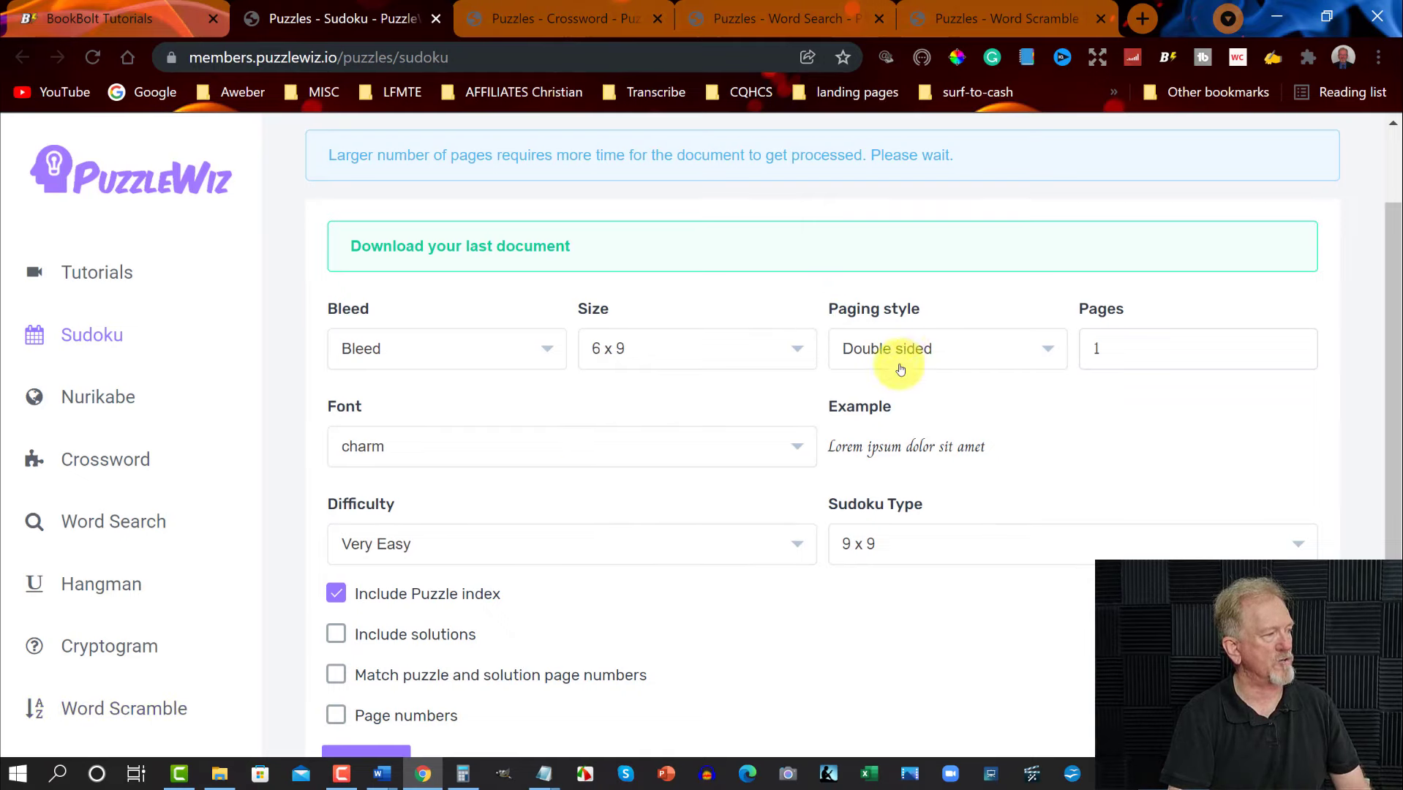
{"action": "left_click", "coordinate": [1164, 348]}
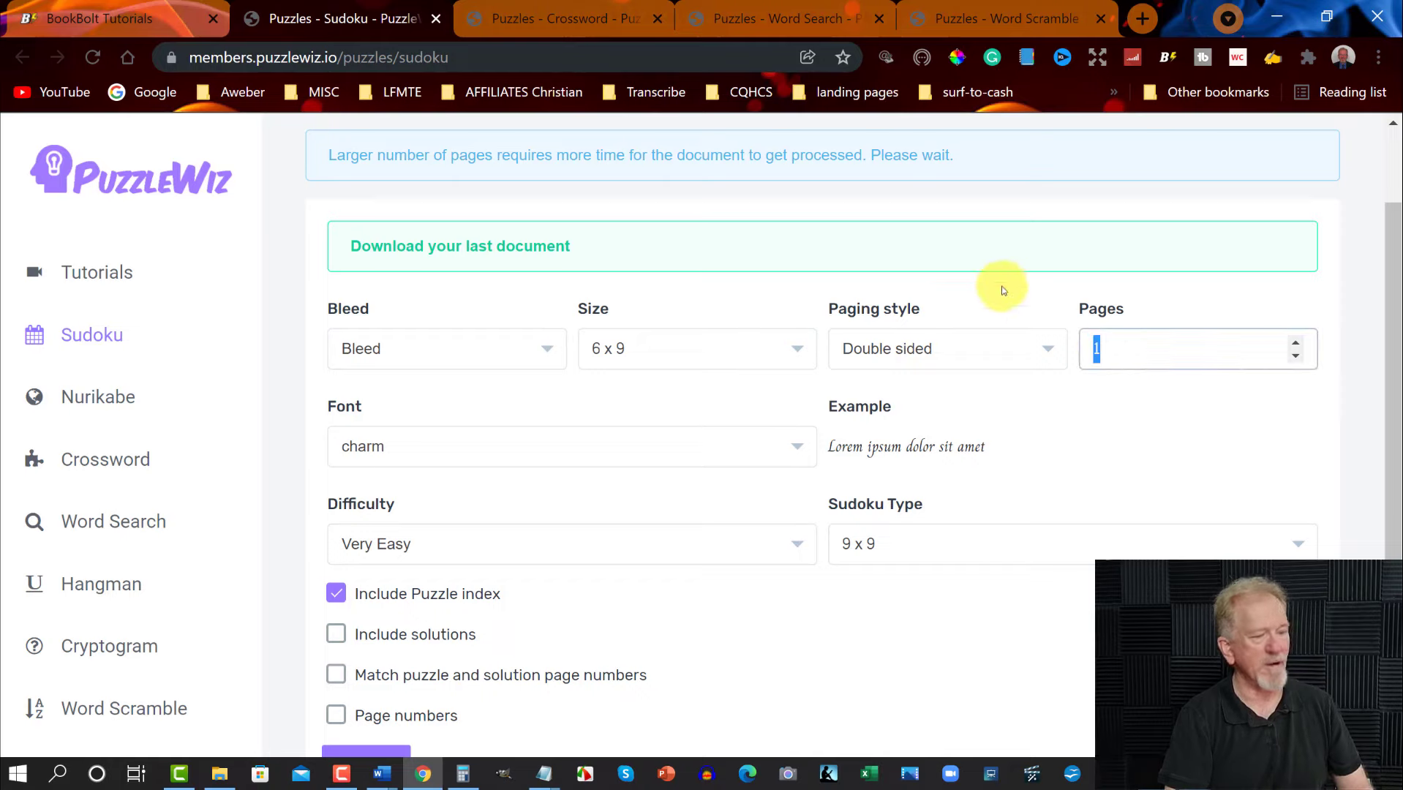
{"action": "key", "text": "BackSpace"}
{"action": "type", "text": "20"}
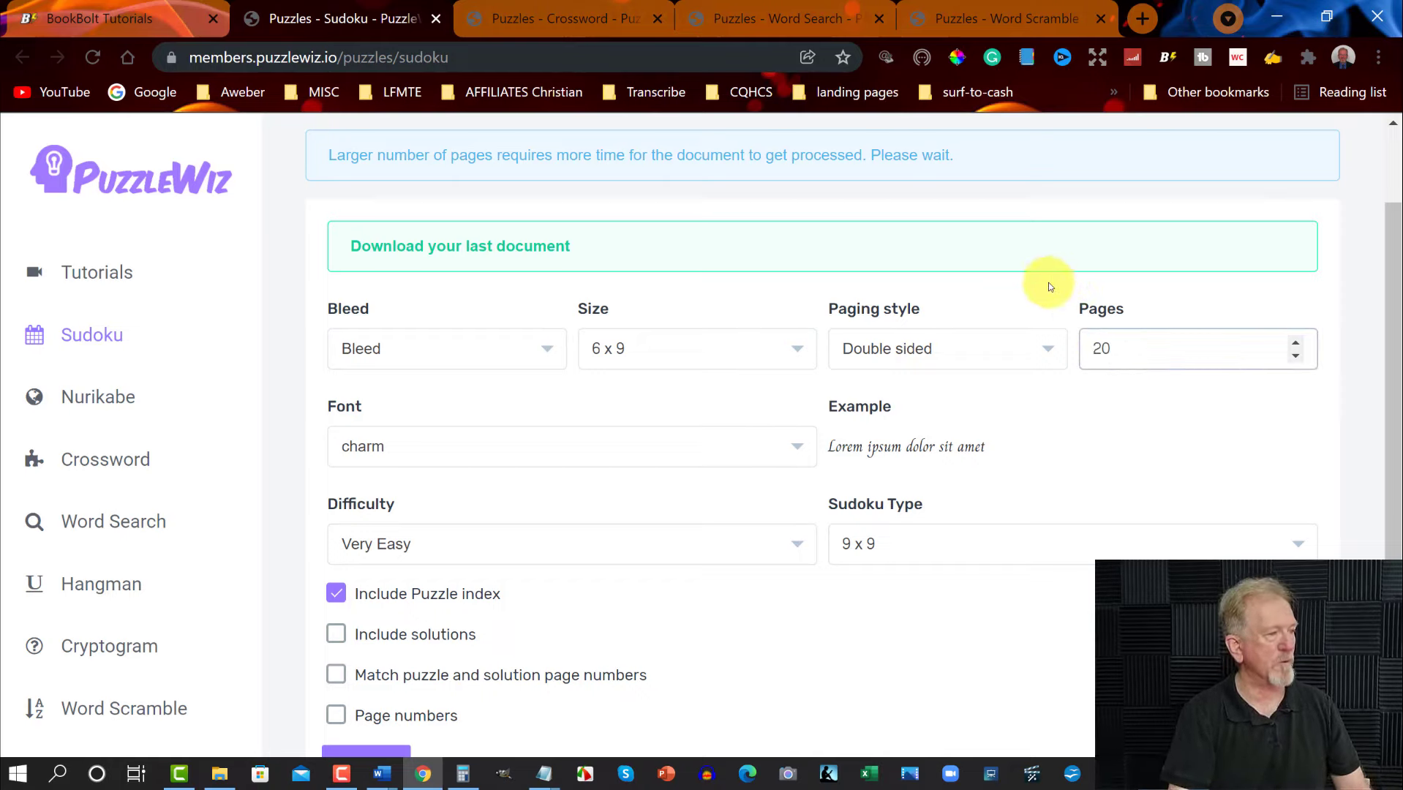
Choose the cambay font and the 16 x 16 Sudoku type for the Sudoku document
{"action": "left_click", "coordinate": [798, 449]}
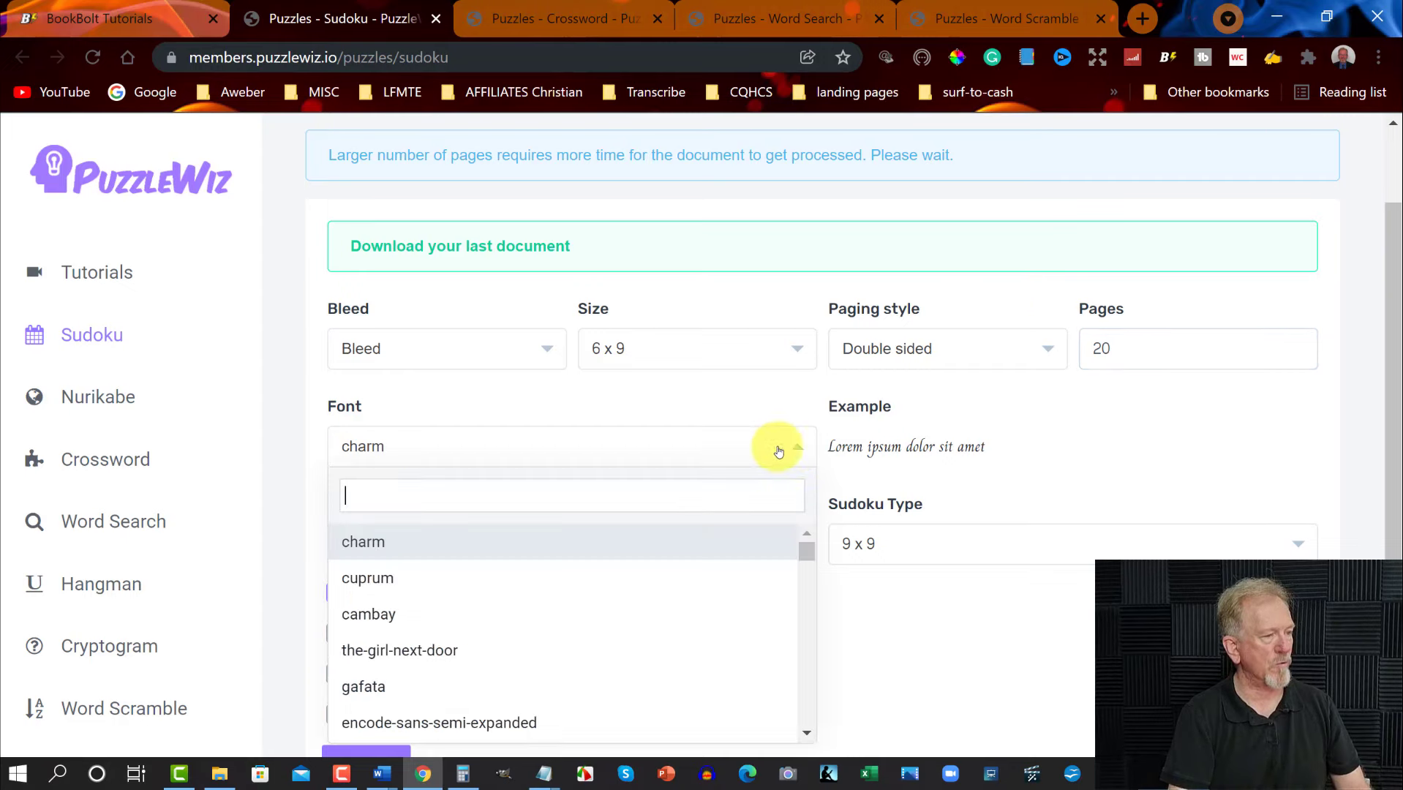
{"action": "left_click", "coordinate": [363, 617]}
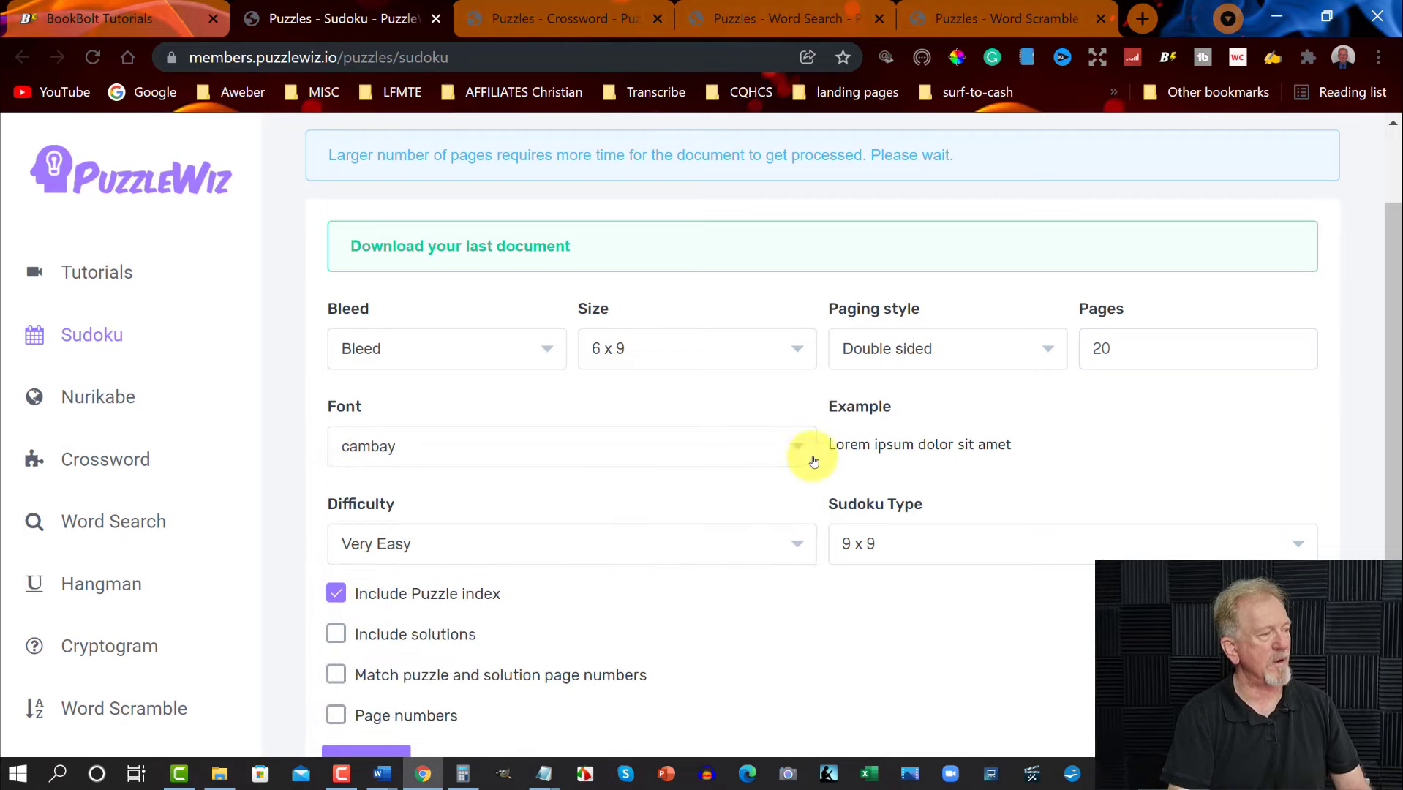
{"action": "left_click", "coordinate": [1309, 545]}
{"action": "left_click", "coordinate": [856, 677]}
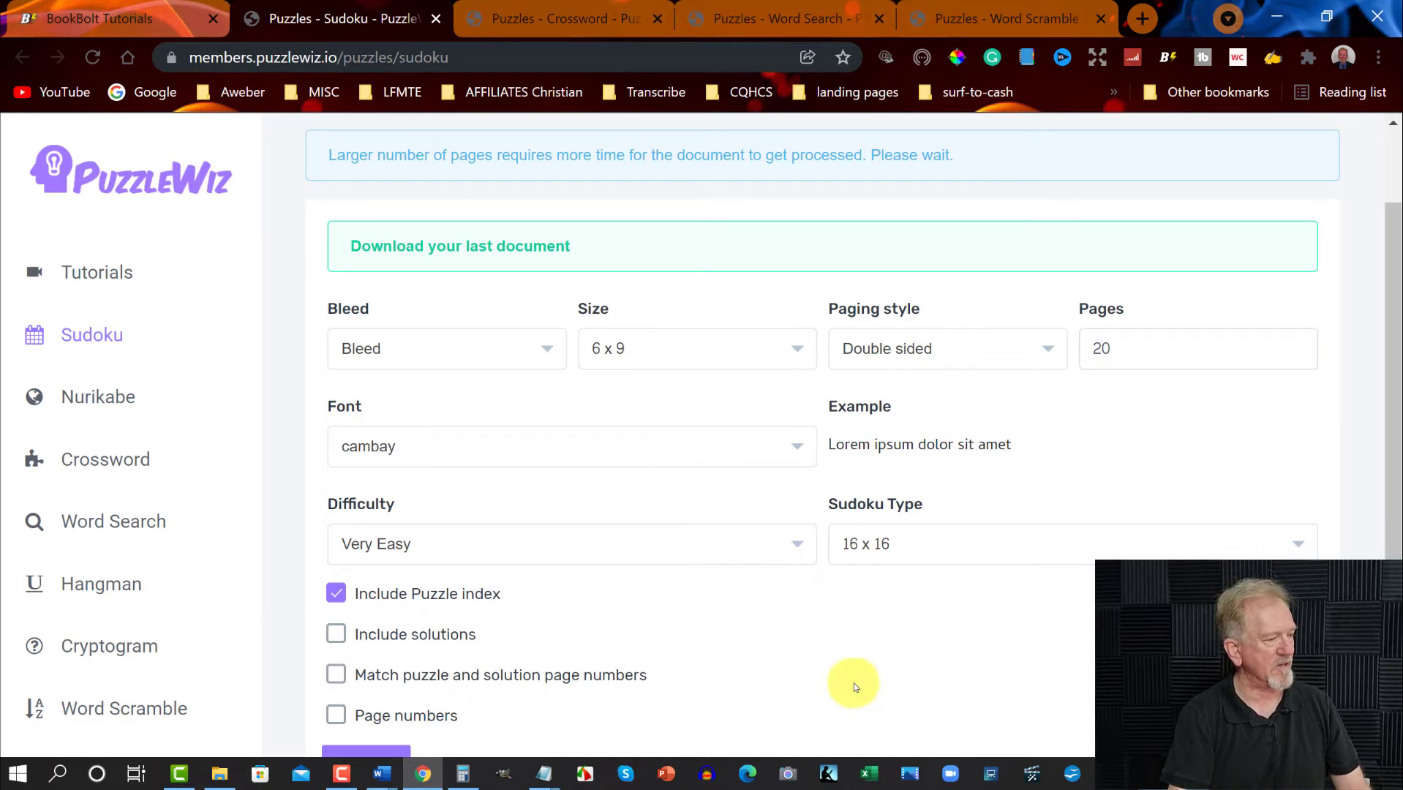
Include solutions, matching puzzle and solution page numbers, and page numbers in the Sudoku document, and submit it for generation
{"action": "left_click", "coordinate": [335, 634]}
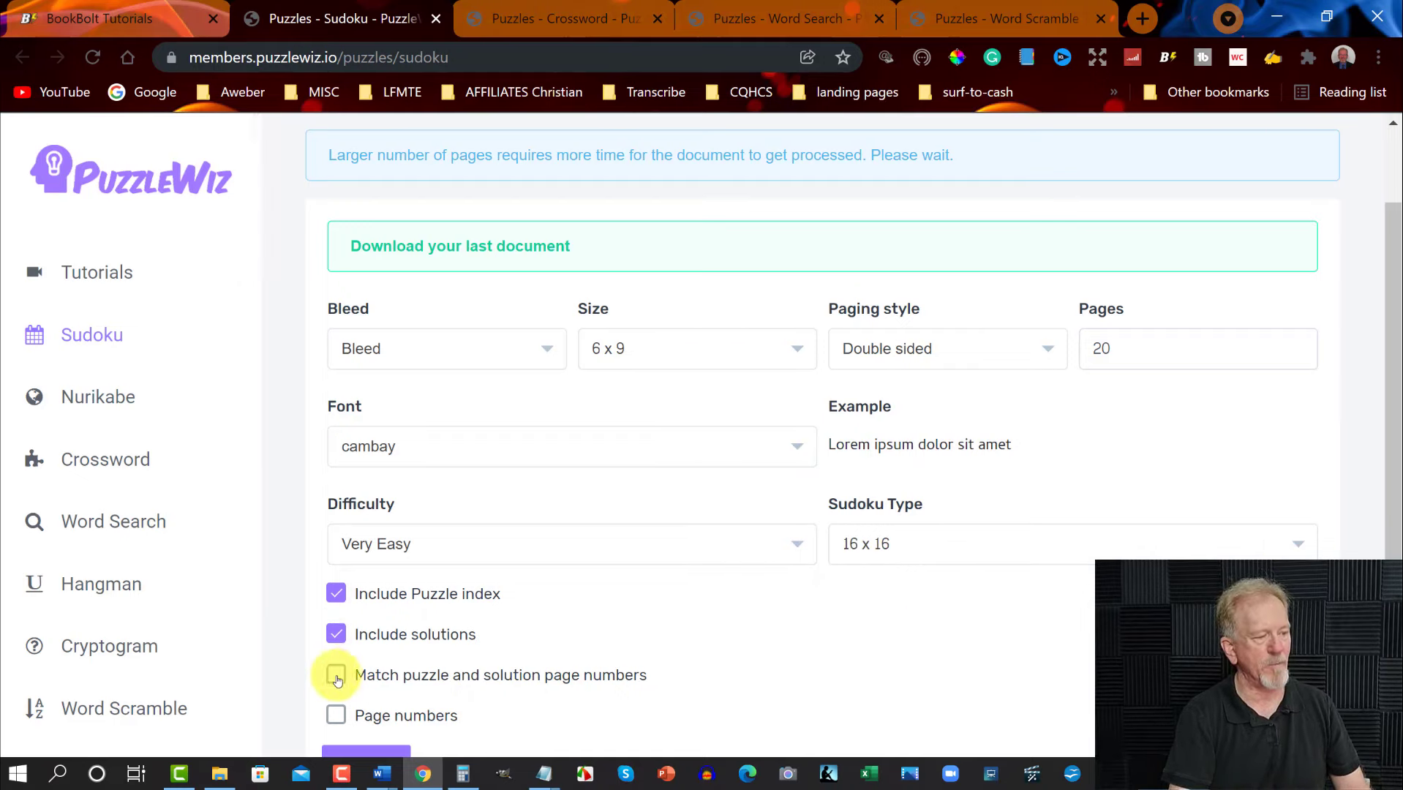
{"action": "left_click", "coordinate": [337, 677]}
{"action": "left_click", "coordinate": [337, 717]}
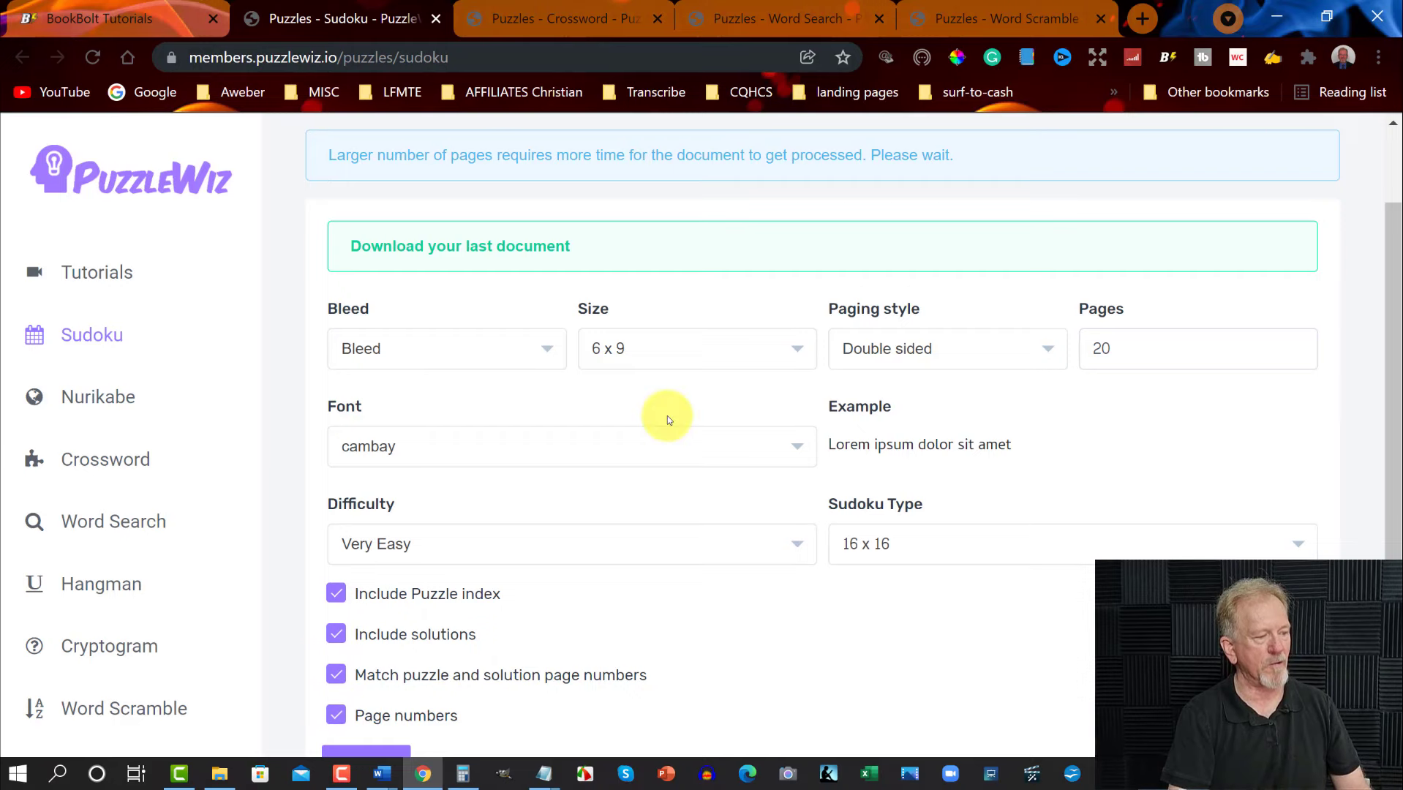
{"action": "scroll", "coordinate": [668, 415], "scroll_direction": "down", "scroll_amount": 2}
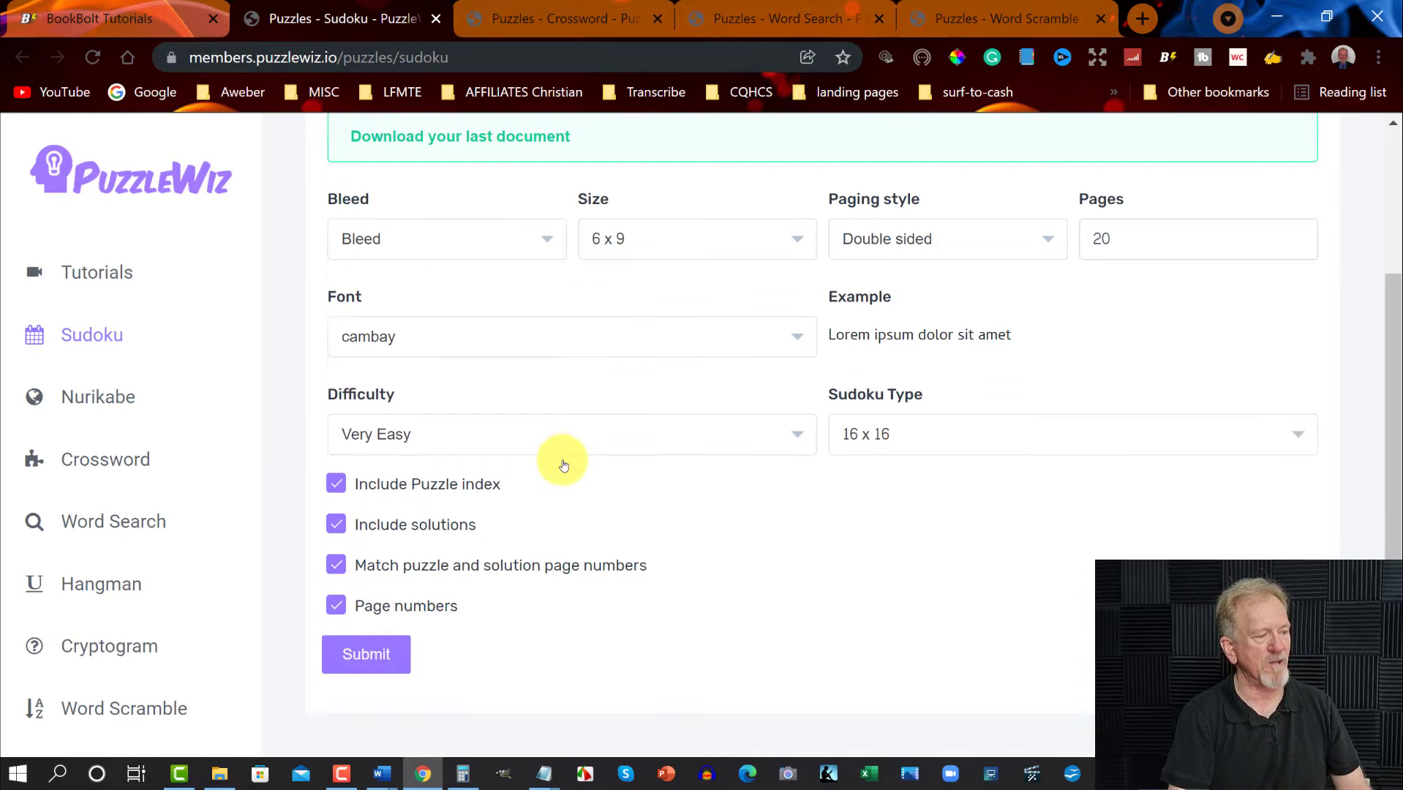
{"action": "left_click", "coordinate": [364, 655]}
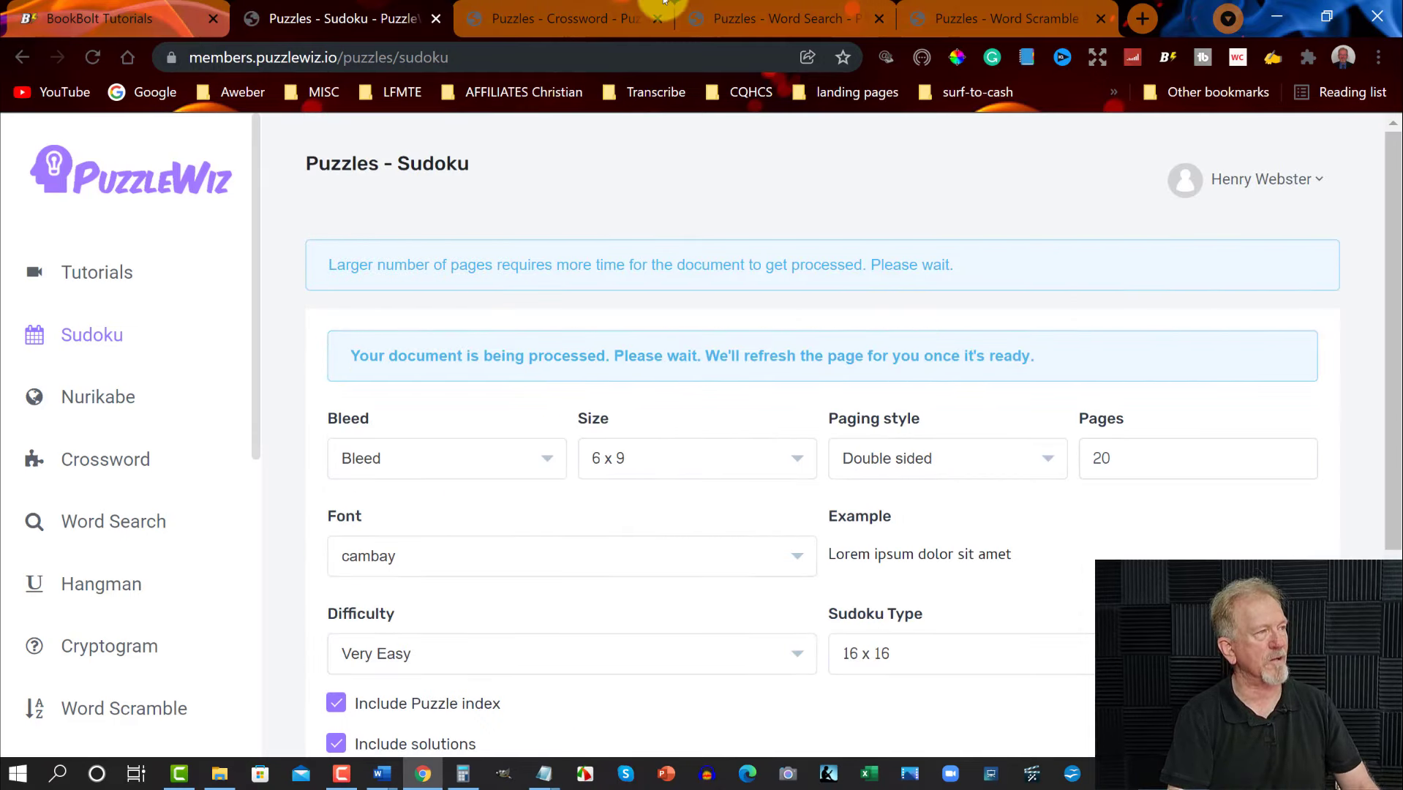
Download the Crossword generator's example file and save it as crossword_example in the PuzzelPages folder
{"action": "left_click", "coordinate": [564, 13]}
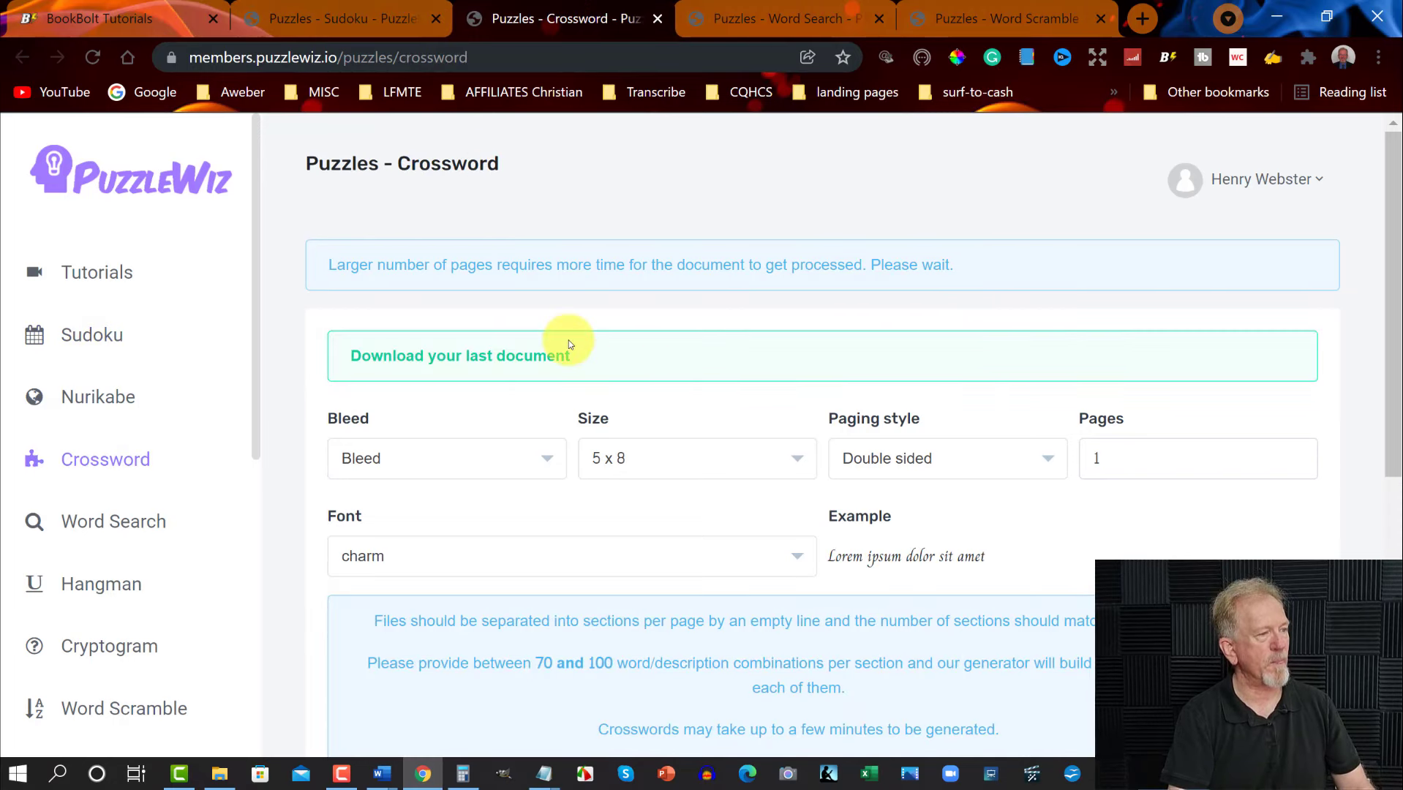
{"action": "scroll", "coordinate": [569, 340], "scroll_direction": "down", "scroll_amount": 3}
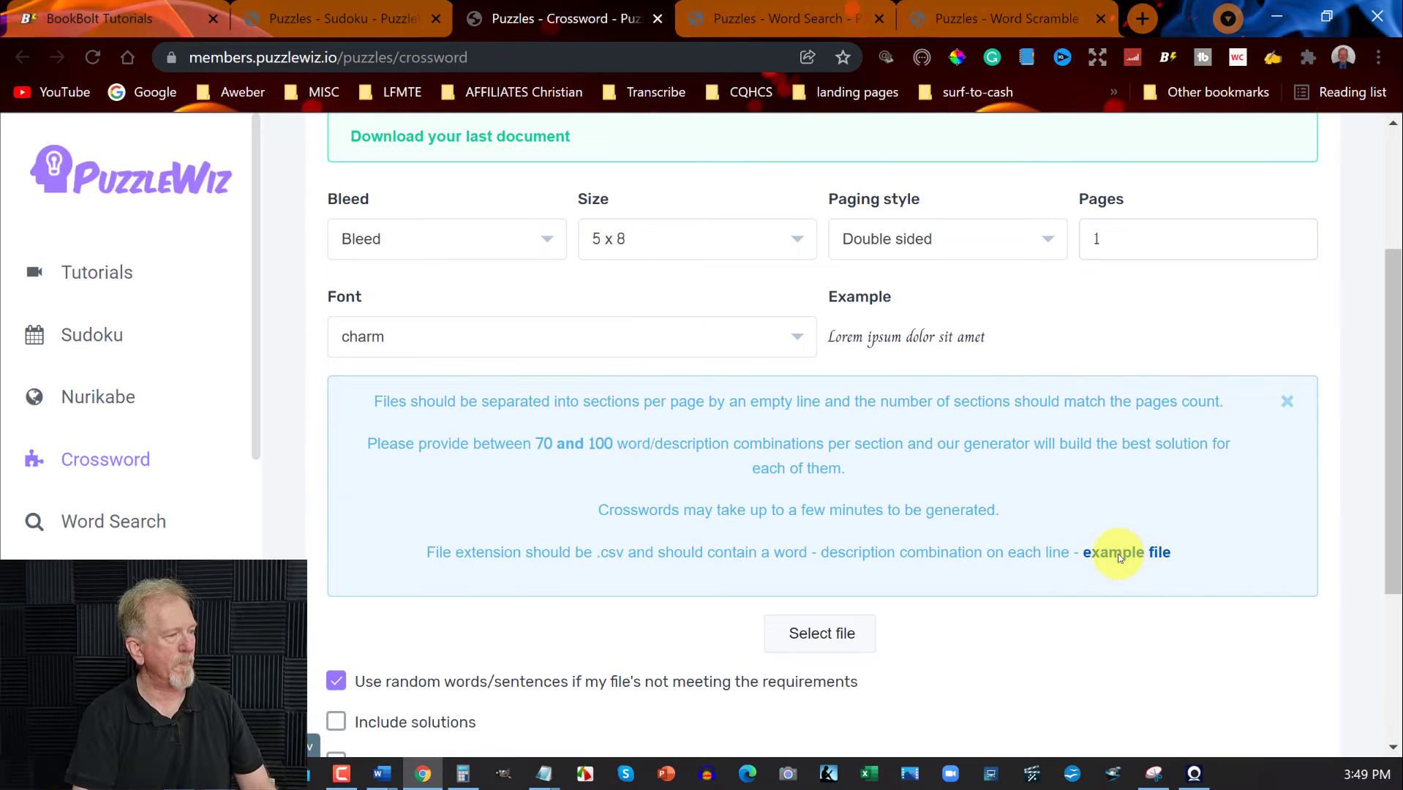
{"action": "left_click", "coordinate": [1119, 553]}
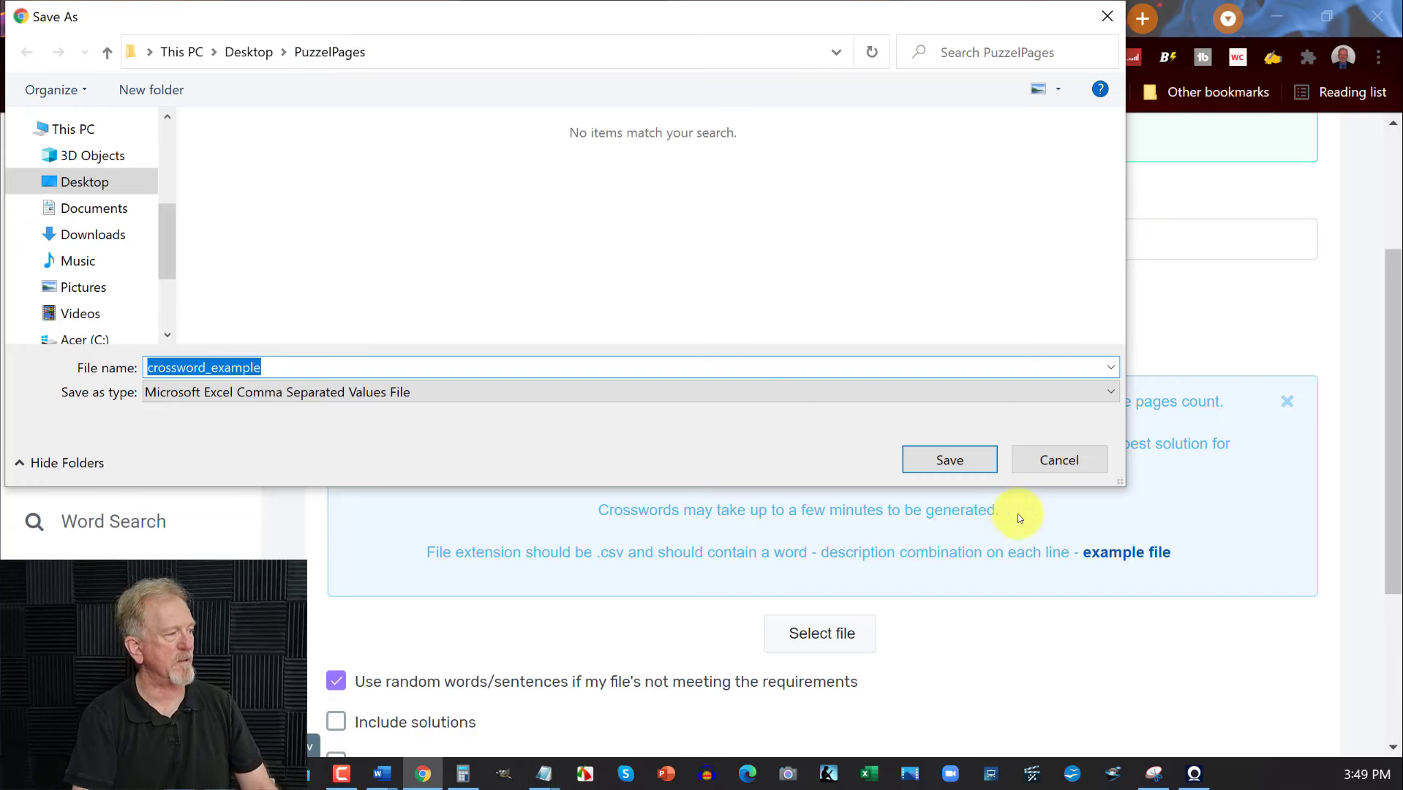
{"action": "left_click", "coordinate": [944, 460]}
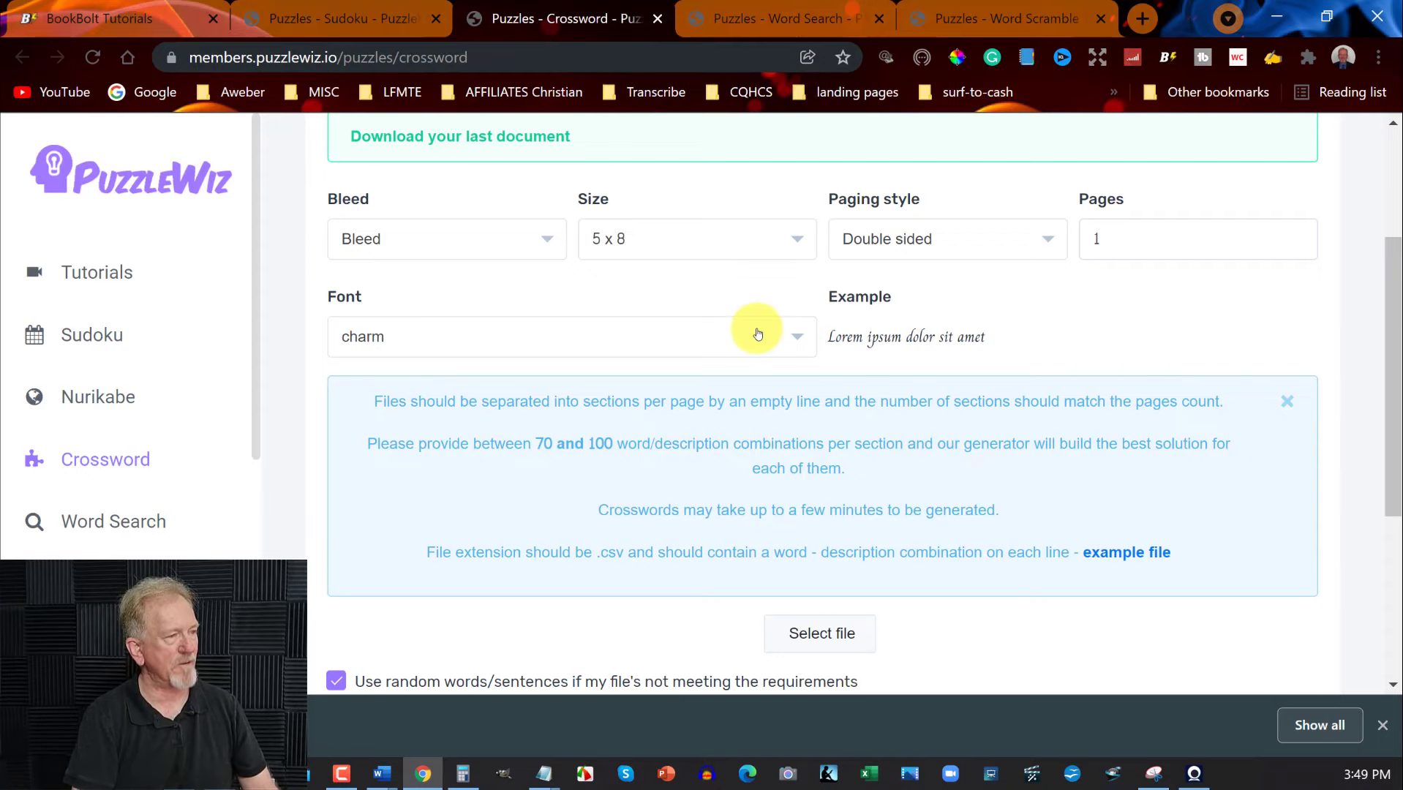
Set the crossword document to size 6 x 9, 20 pages and the cambay font
{"action": "left_click", "coordinate": [800, 238]}
{"action": "left_click", "coordinate": [614, 369]}
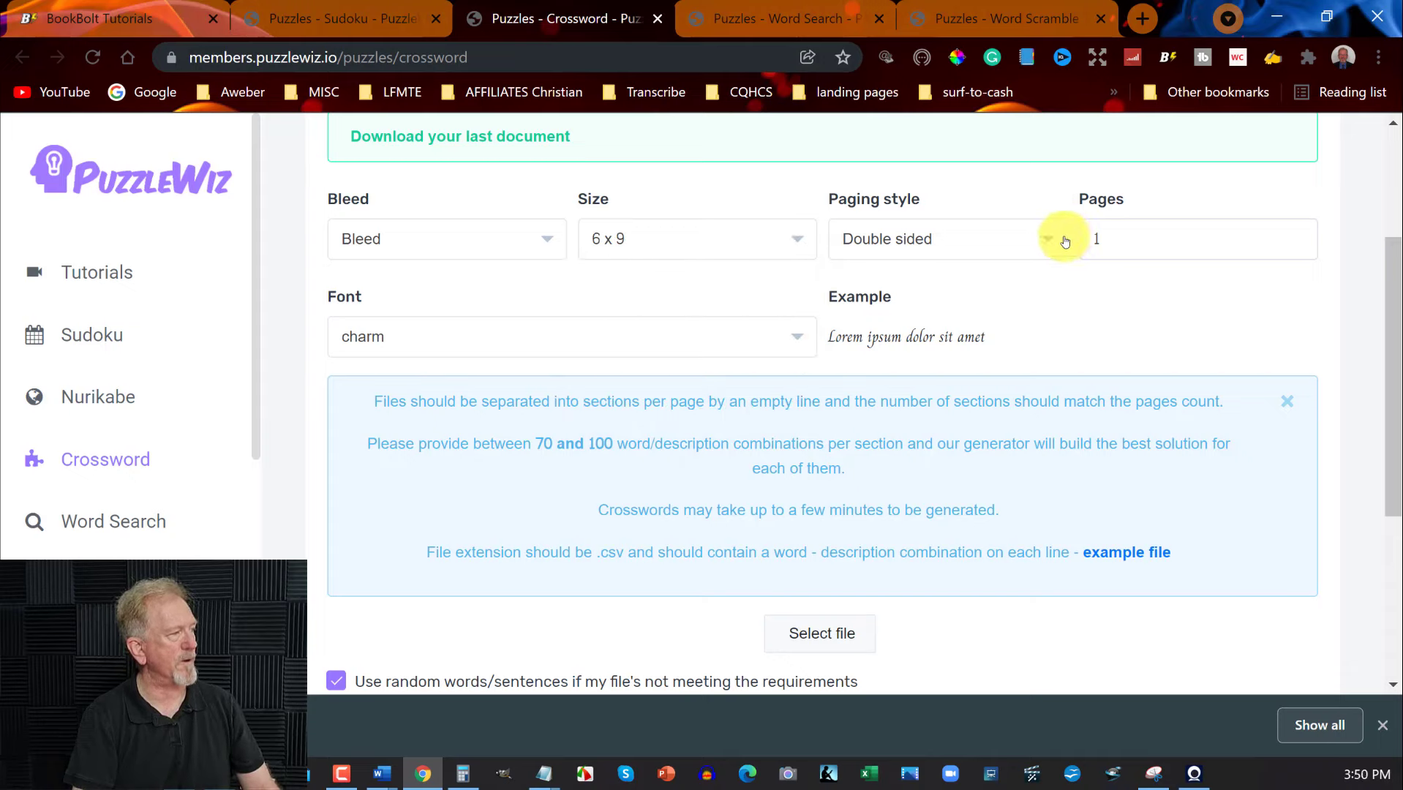
{"action": "double_click", "coordinate": [1113, 236]}
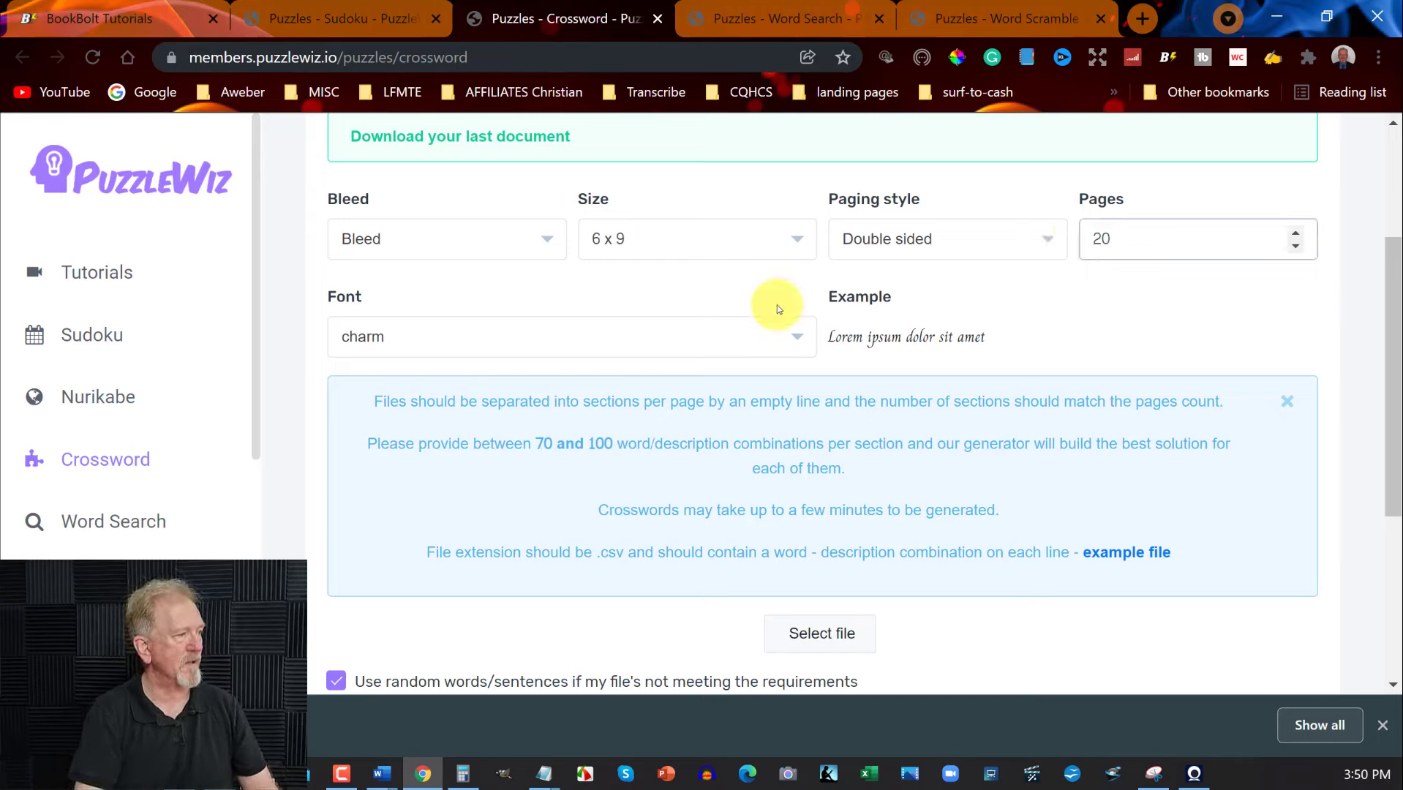
{"action": "left_click", "coordinate": [797, 342]}
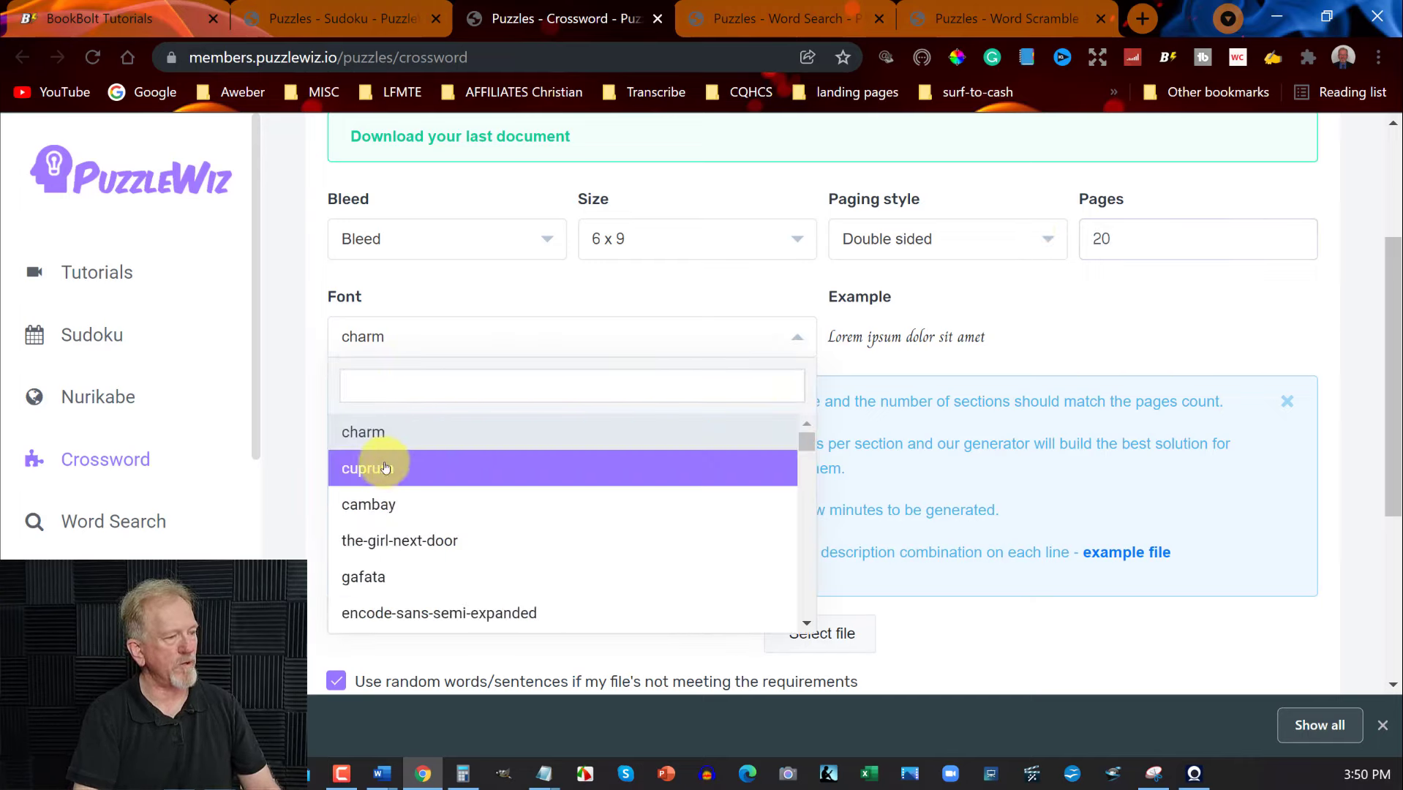
{"action": "left_click", "coordinate": [373, 502]}
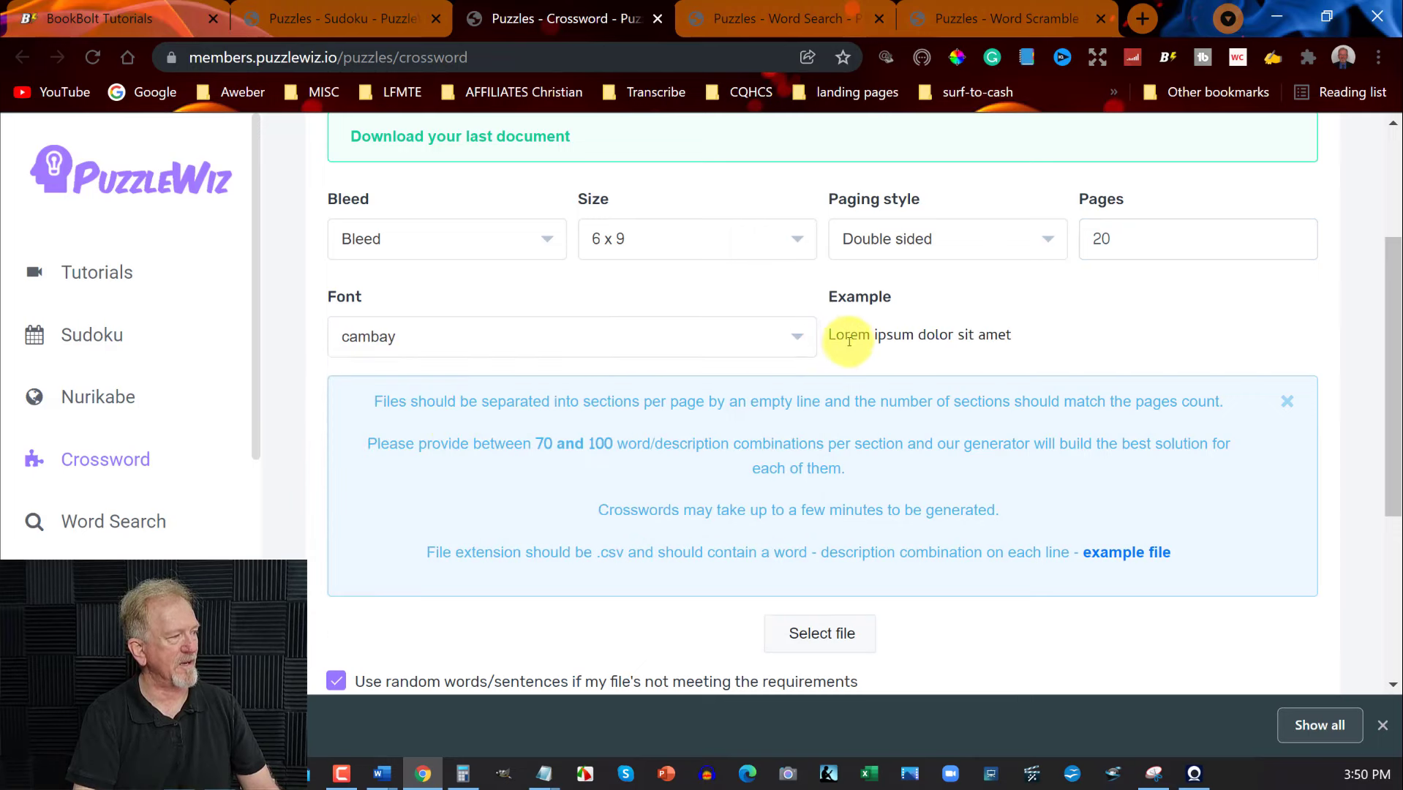
Enable solutions, matching puzzle and solution page numbers, and page numbers for the crossword, and check the Sudoku document's processing status
{"action": "scroll", "coordinate": [954, 324], "scroll_direction": "down", "scroll_amount": 3}
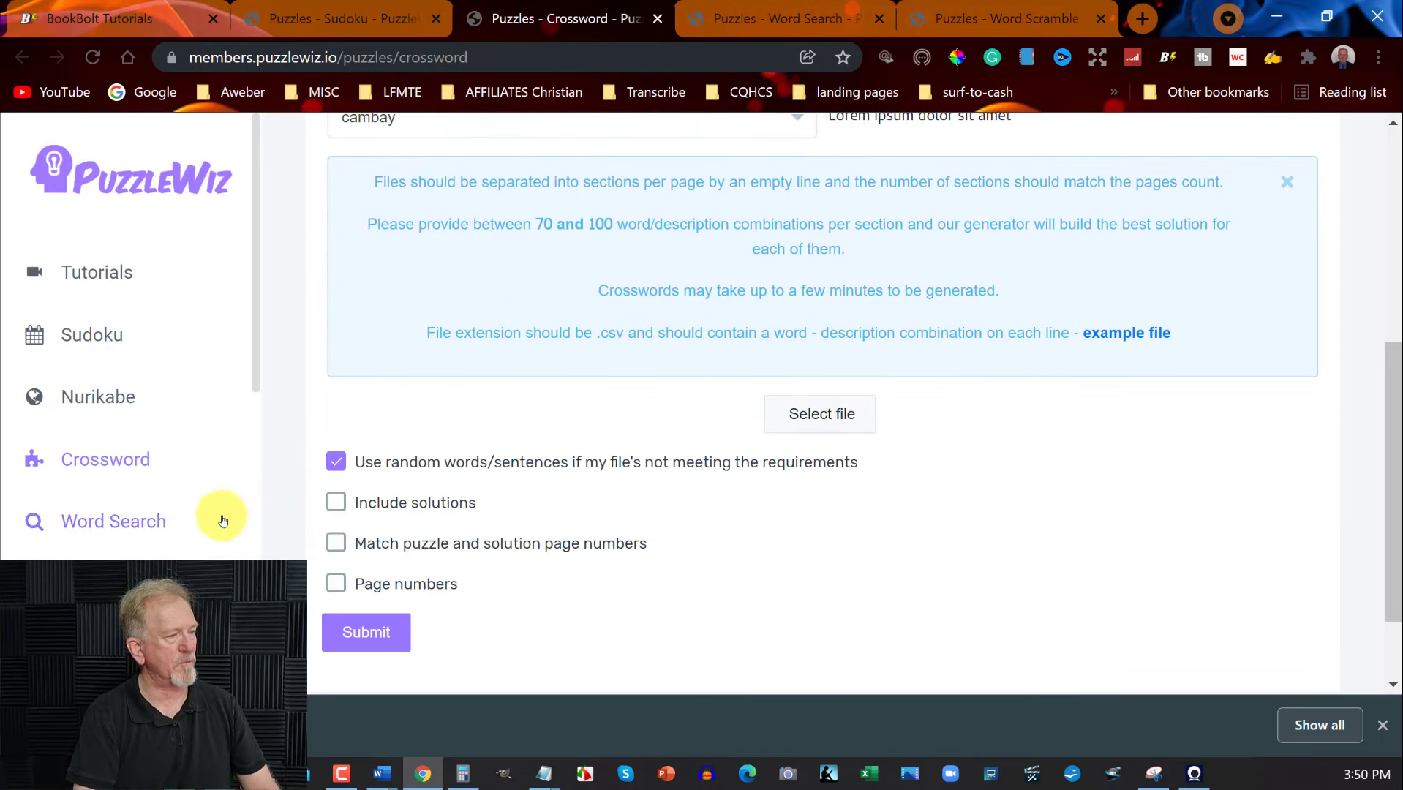
{"action": "left_click", "coordinate": [335, 504]}
{"action": "left_click", "coordinate": [336, 542]}
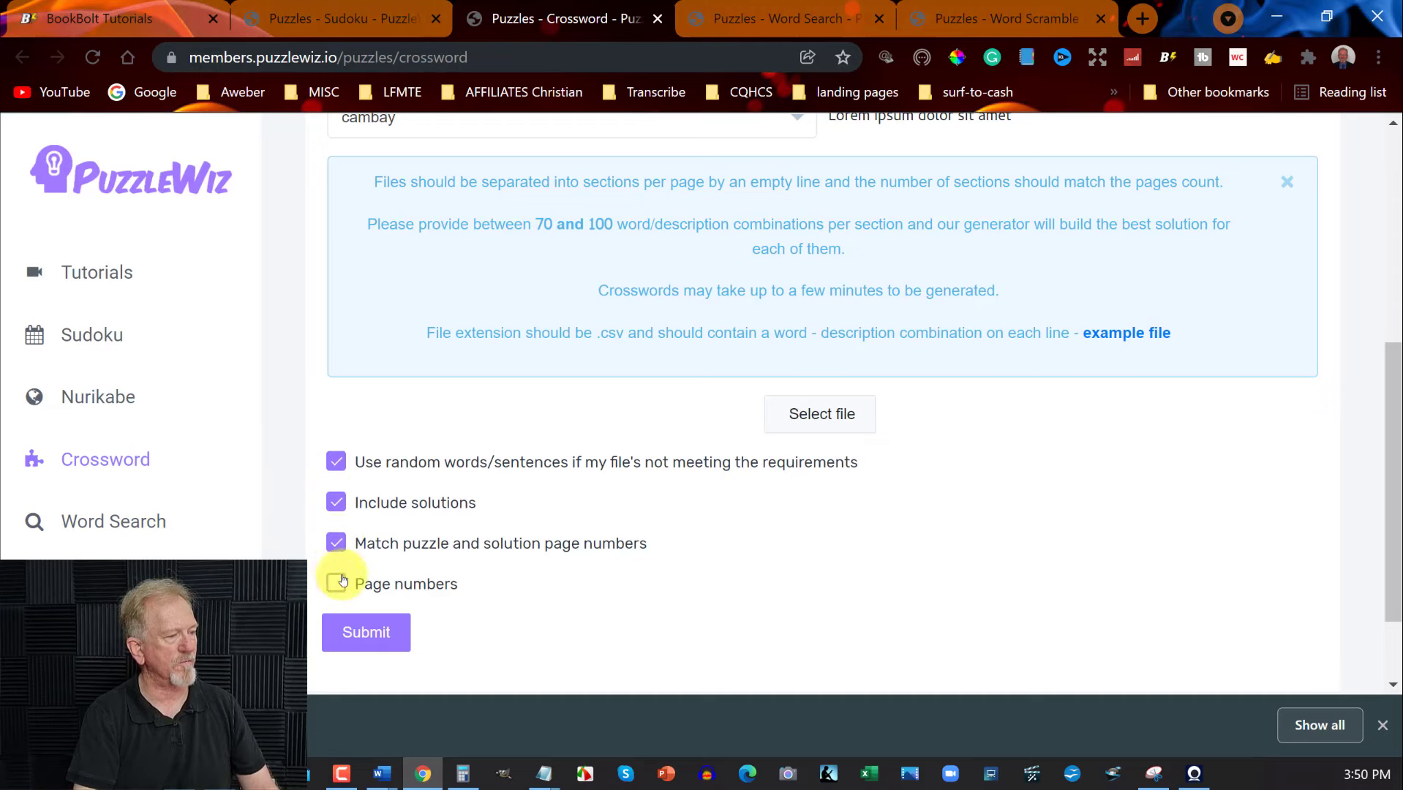
{"action": "left_click", "coordinate": [333, 19]}
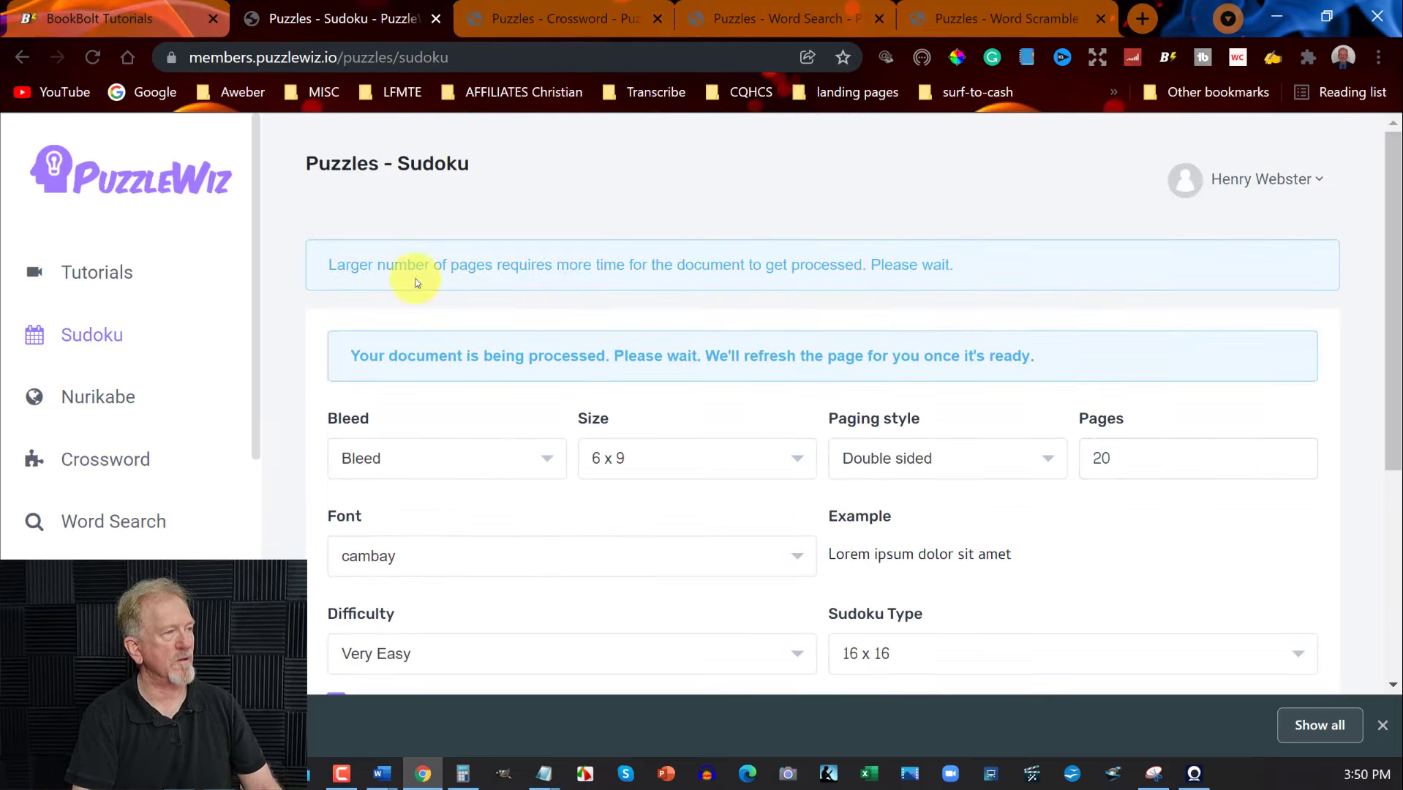
{"action": "left_click", "coordinate": [547, 22]}
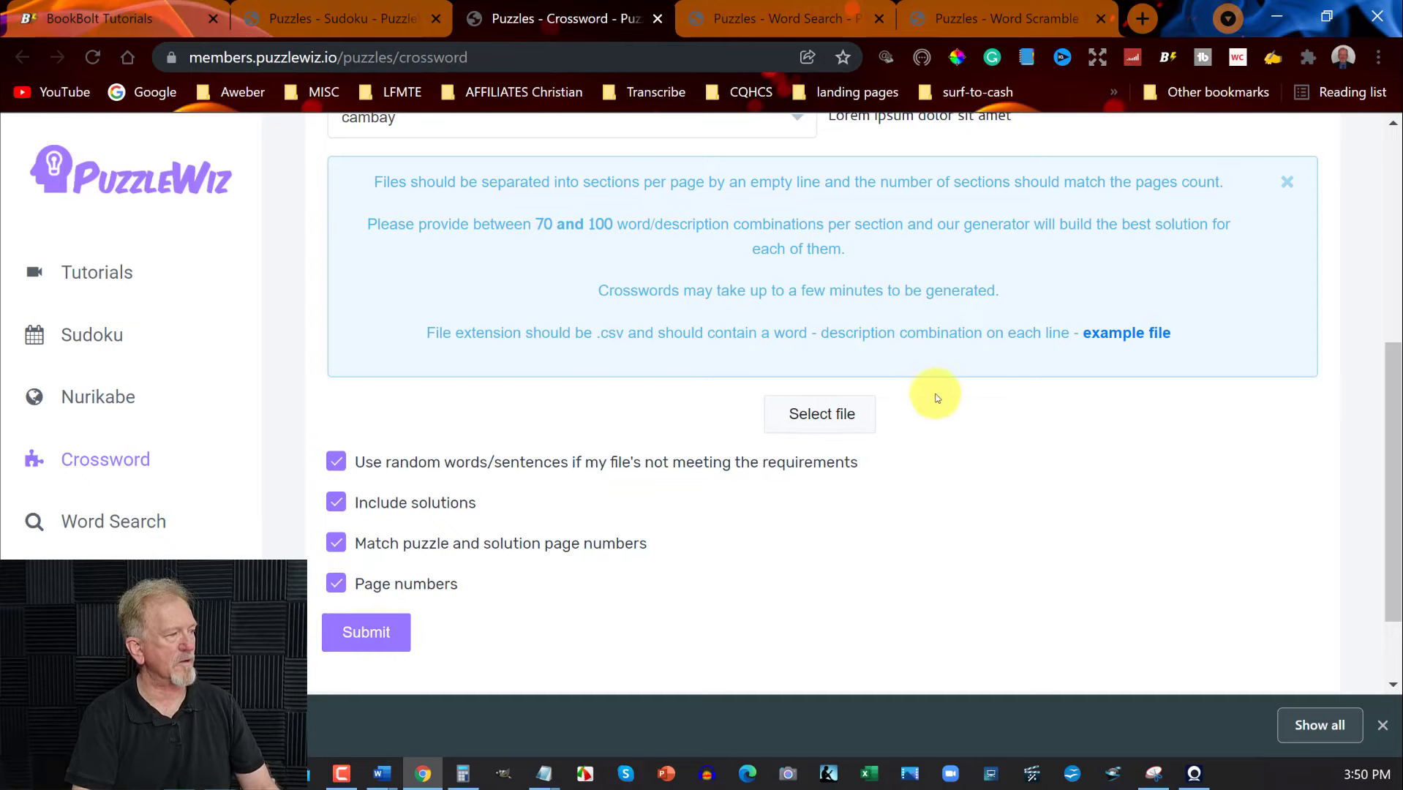
Attach crossword_example.csv to the crossword document, try to submit it for generation, and dismiss the resulting notice
{"action": "left_click", "coordinate": [817, 415]}
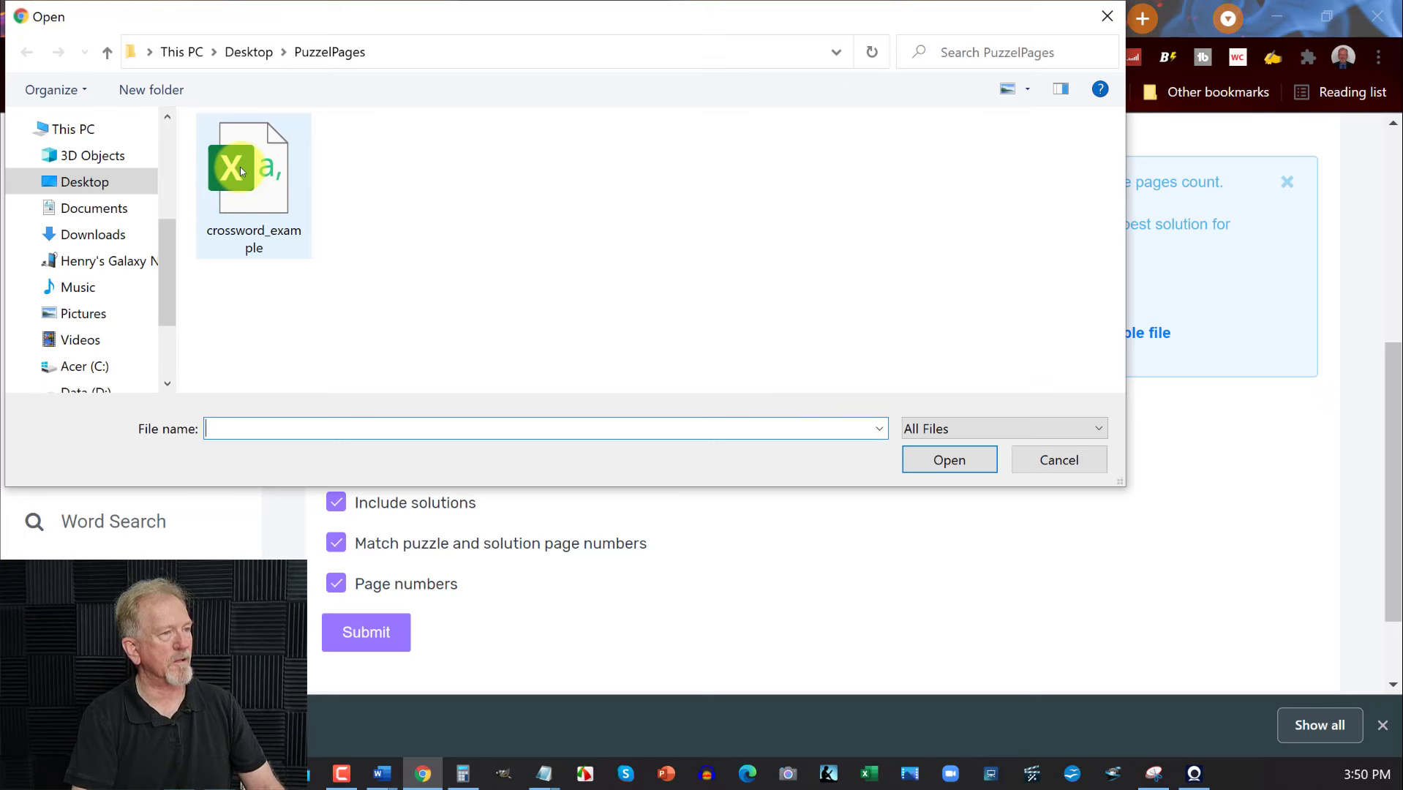
{"action": "double_click", "coordinate": [240, 167]}
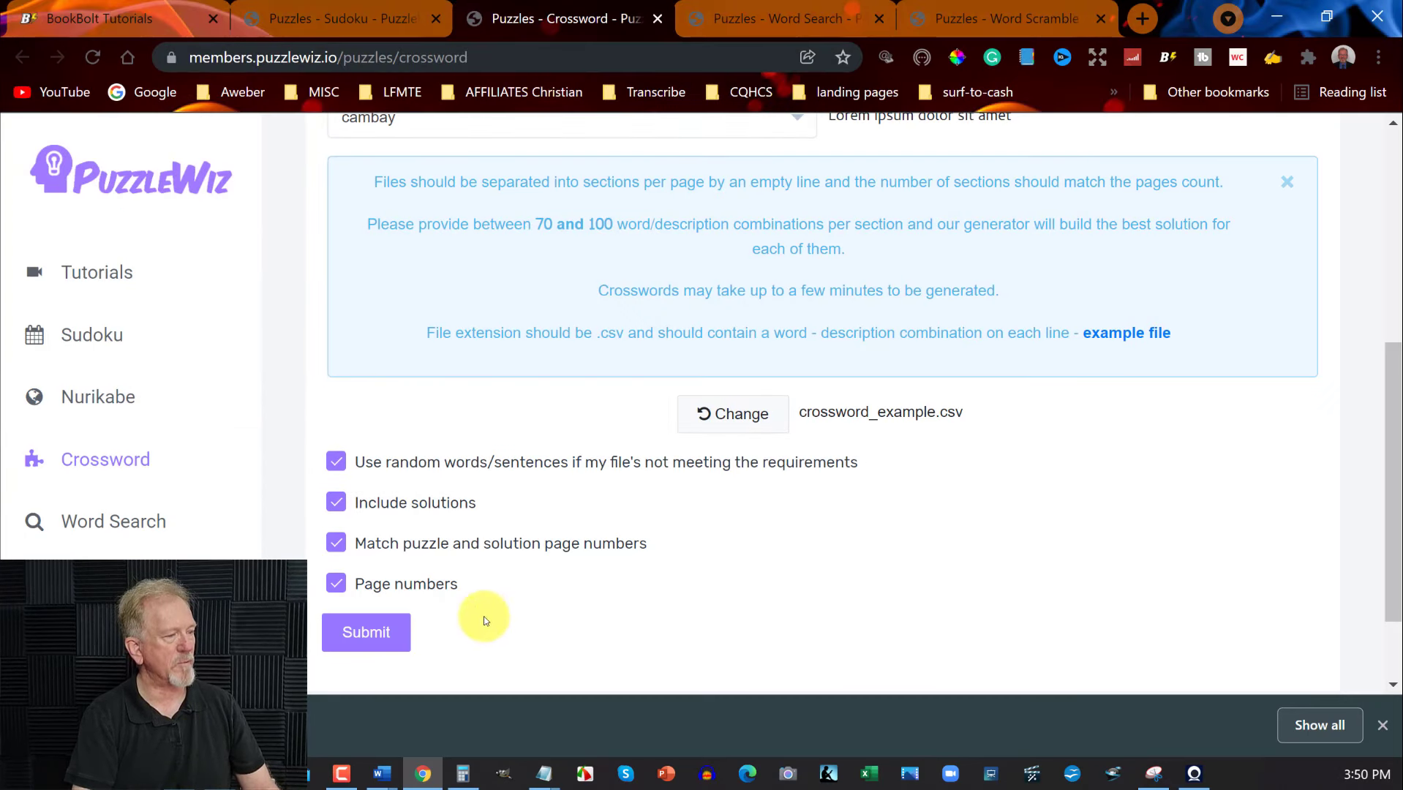
{"action": "left_click", "coordinate": [367, 634]}
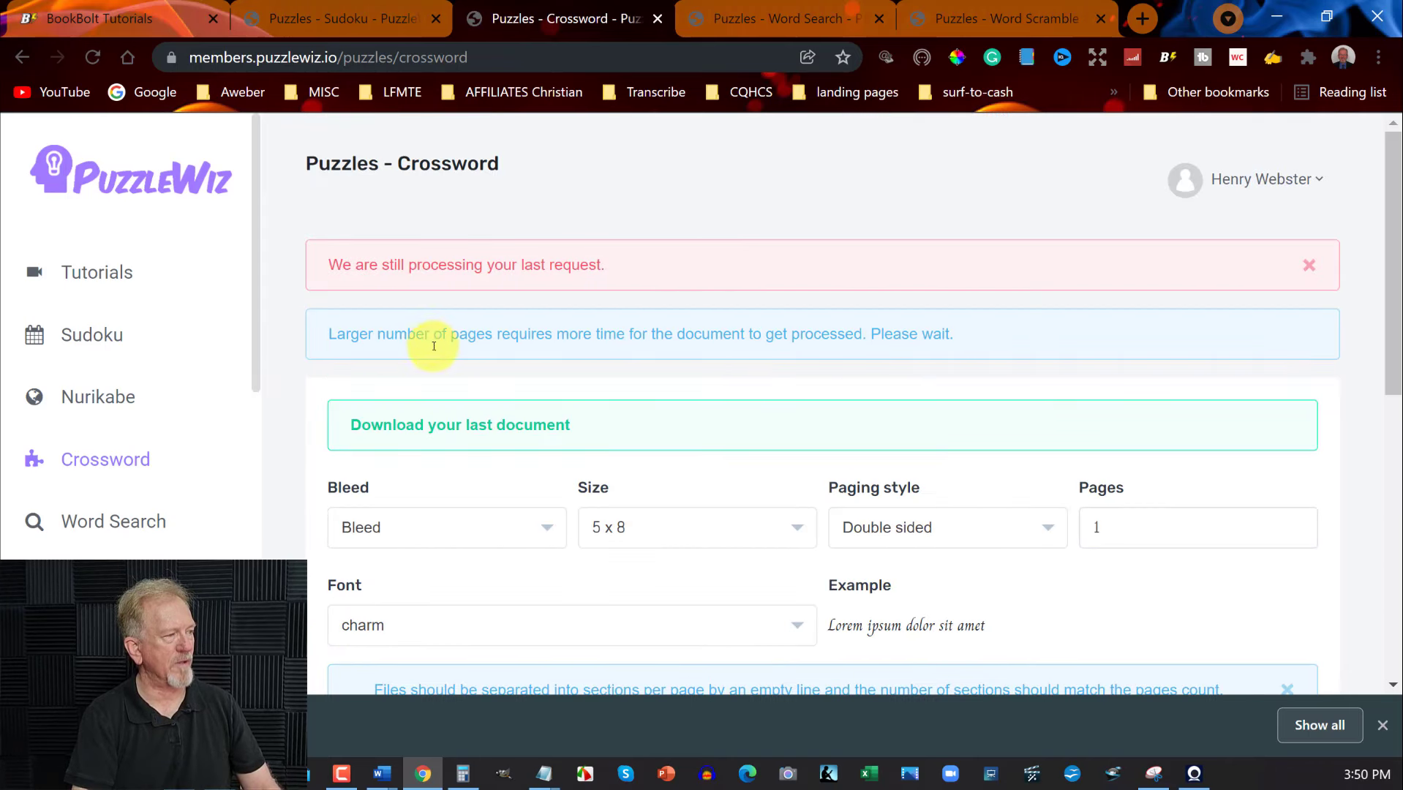
{"action": "scroll", "coordinate": [667, 344], "scroll_direction": "down", "scroll_amount": 2}
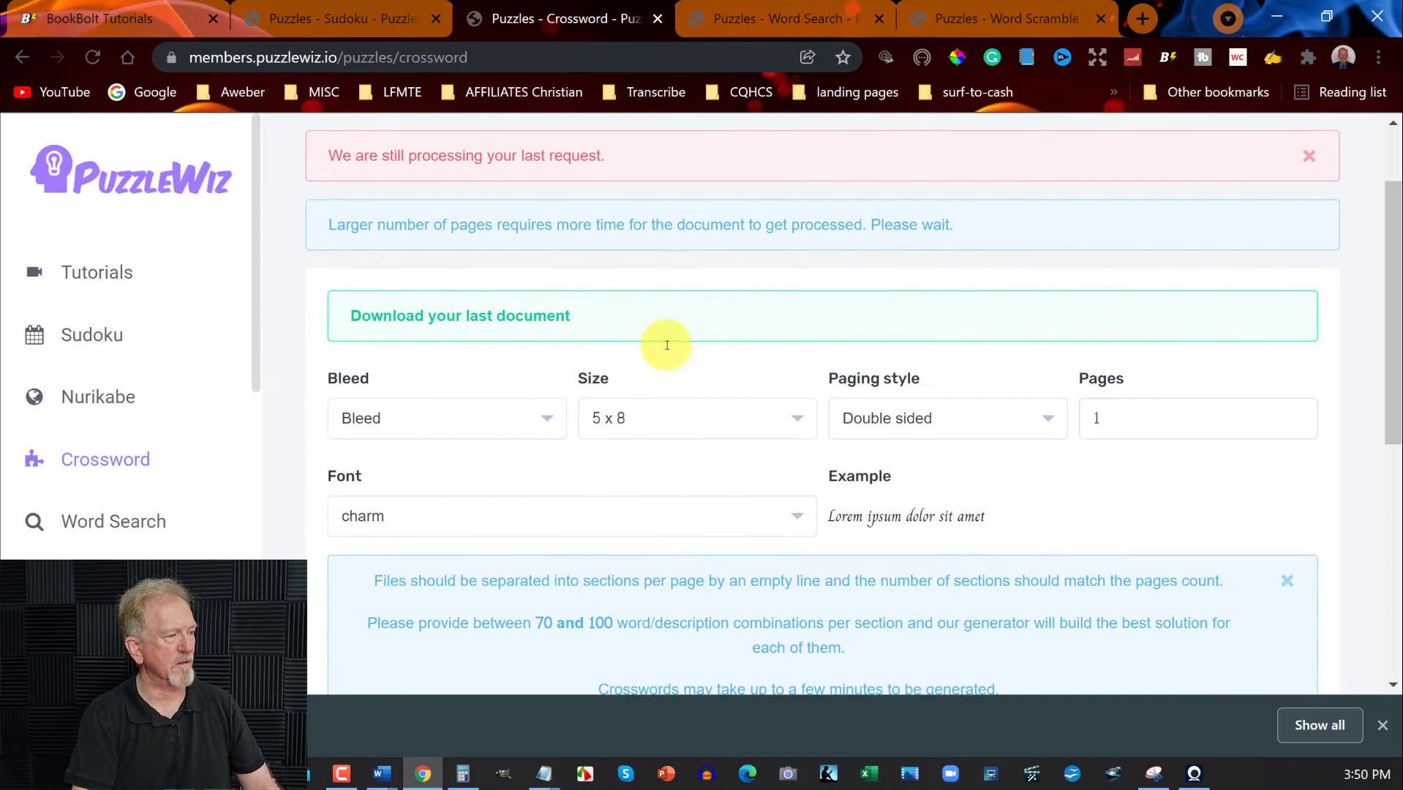
{"action": "scroll", "coordinate": [668, 345], "scroll_direction": "up", "scroll_amount": 2}
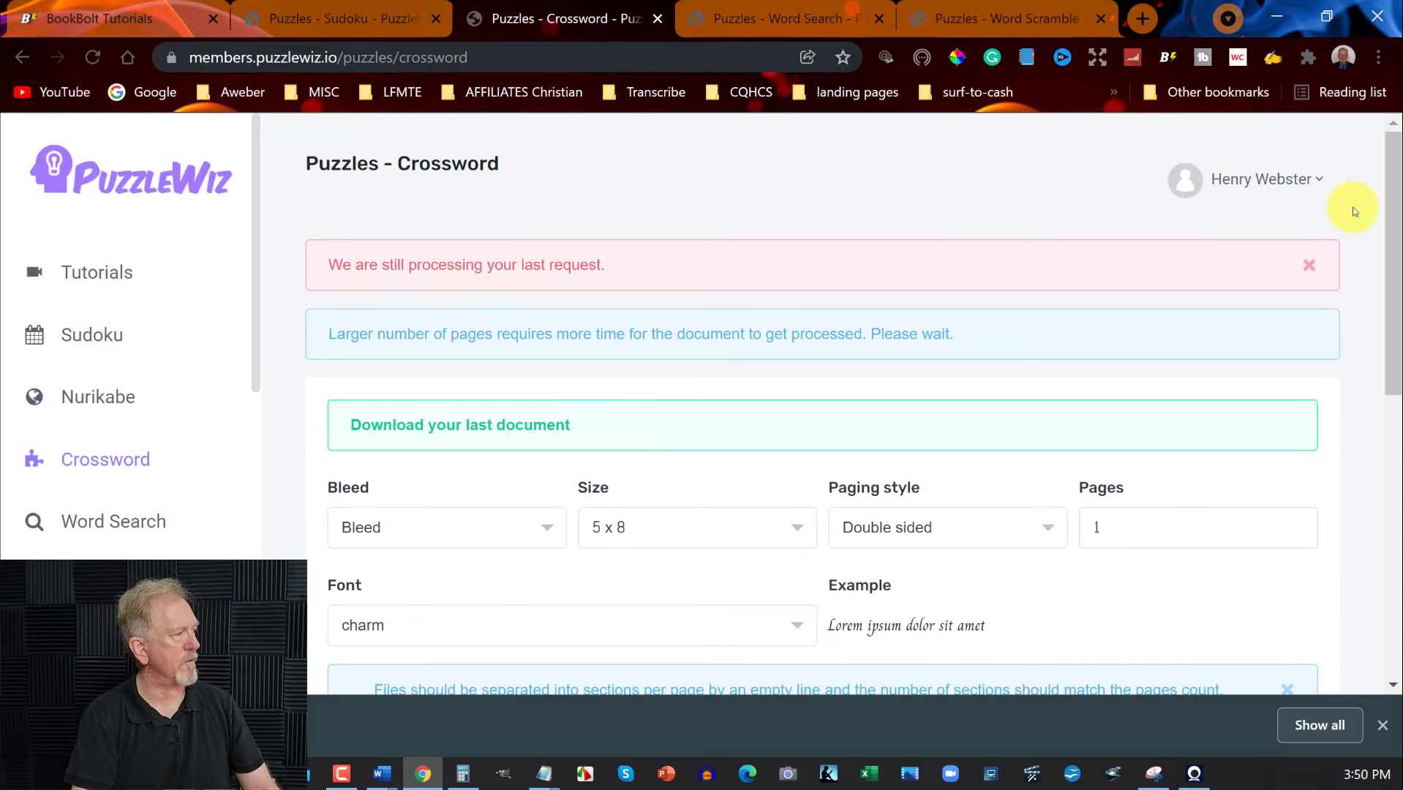
{"action": "left_click", "coordinate": [1309, 265]}
Set the reset crossword document to size 6 x 9, 20 pages and the cambay font again
{"action": "scroll", "coordinate": [874, 297], "scroll_direction": "down", "scroll_amount": 6}
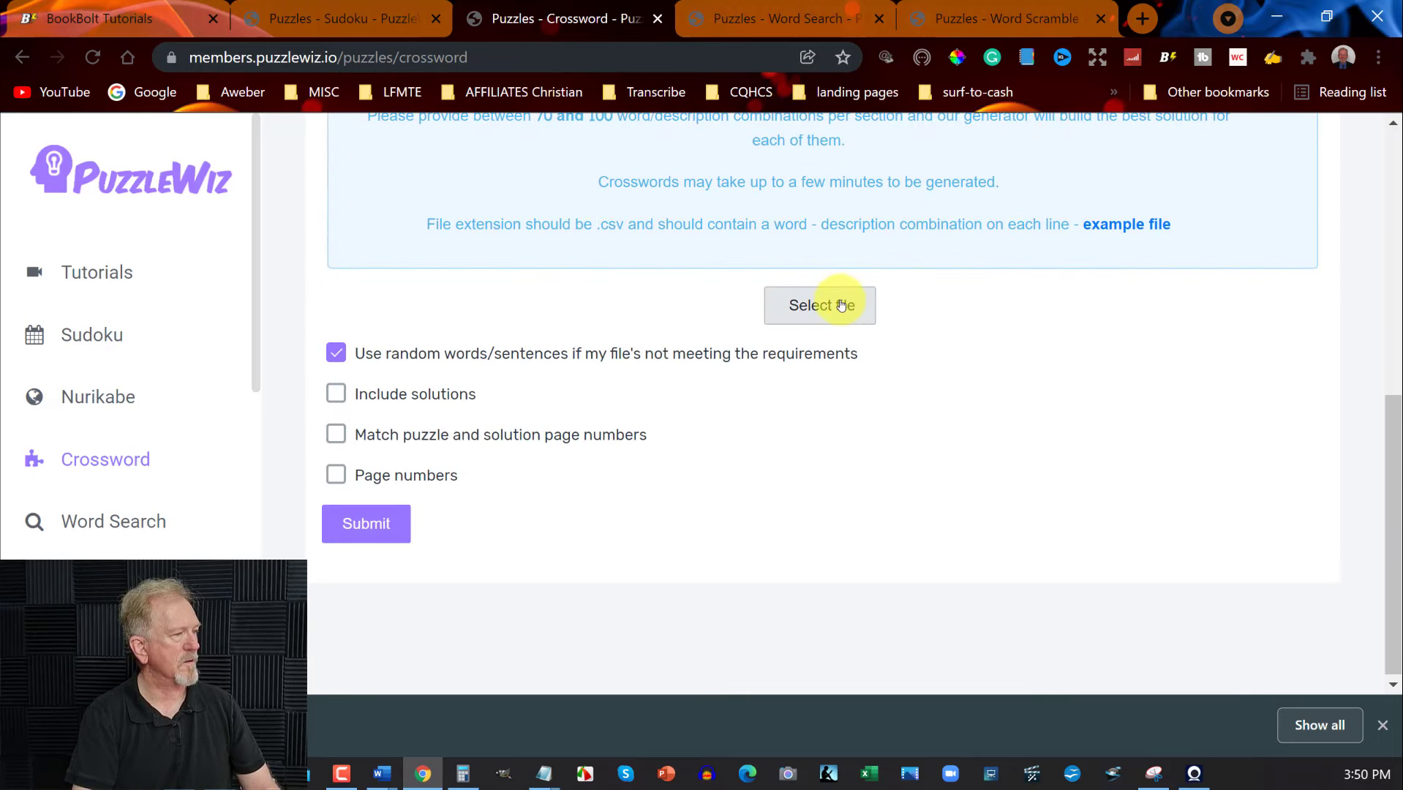
{"action": "scroll", "coordinate": [863, 329], "scroll_direction": "up", "scroll_amount": 5}
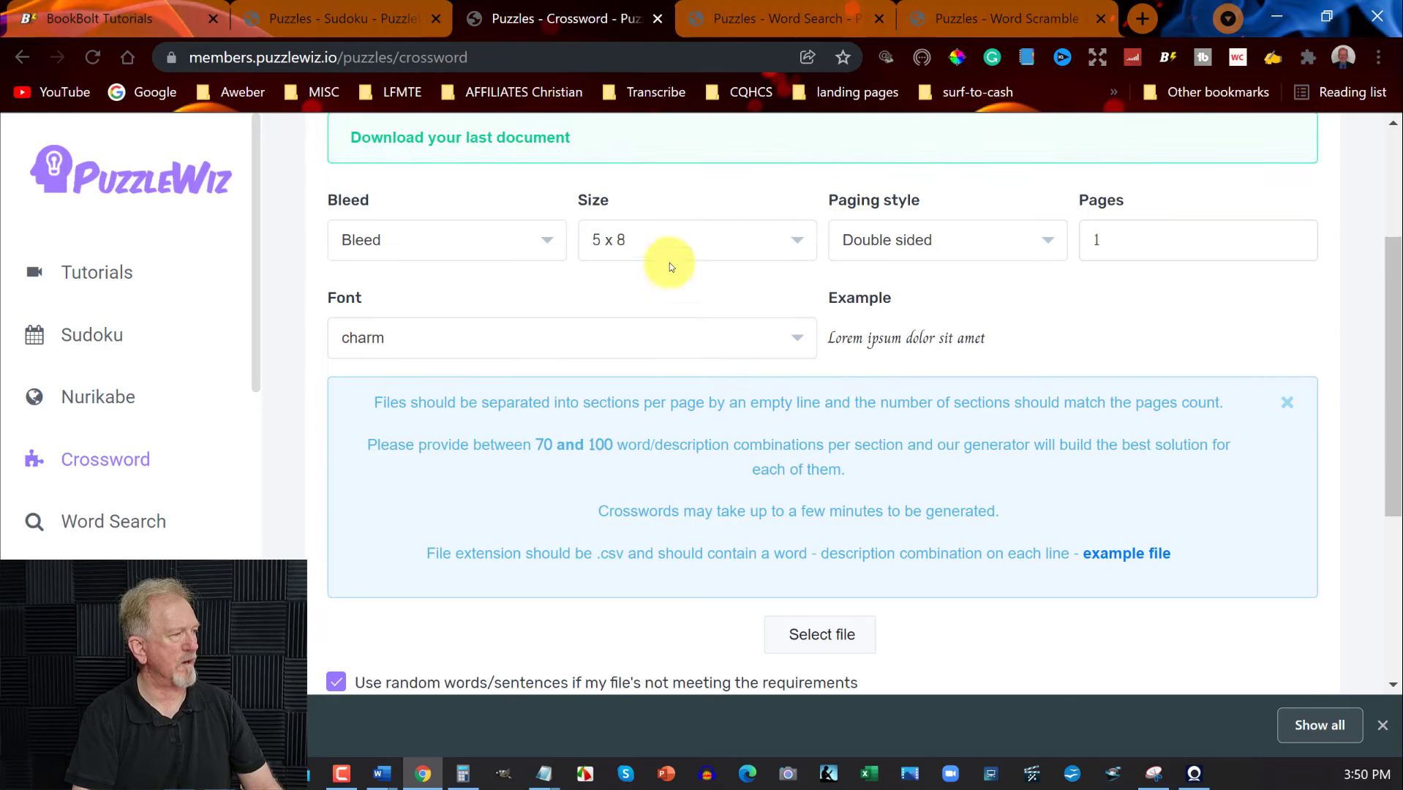
{"action": "left_click", "coordinate": [797, 242]}
{"action": "left_click", "coordinate": [624, 373]}
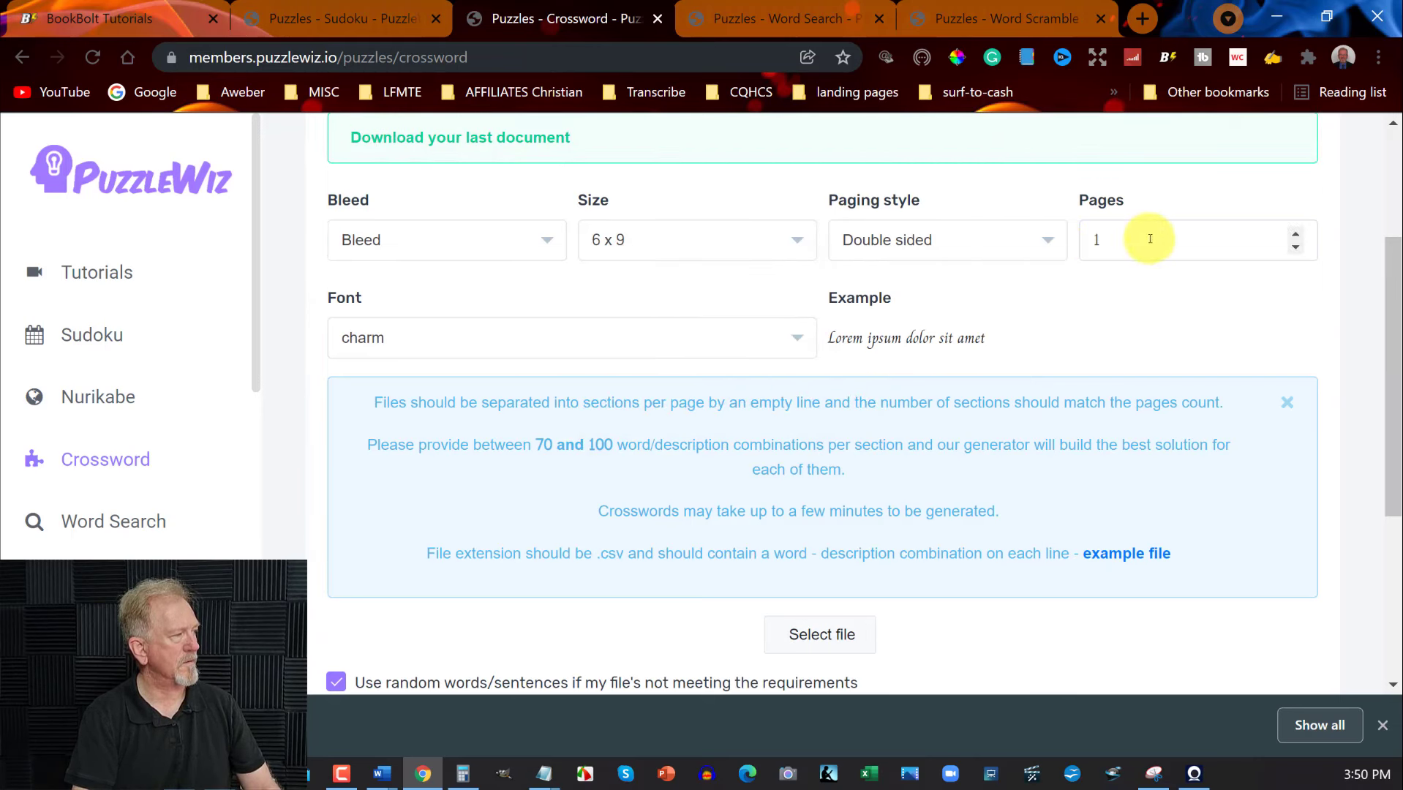
{"action": "left_click_drag", "start_coordinate": [1149, 236], "coordinate": [1038, 245]}
{"action": "type", "text": "20"}
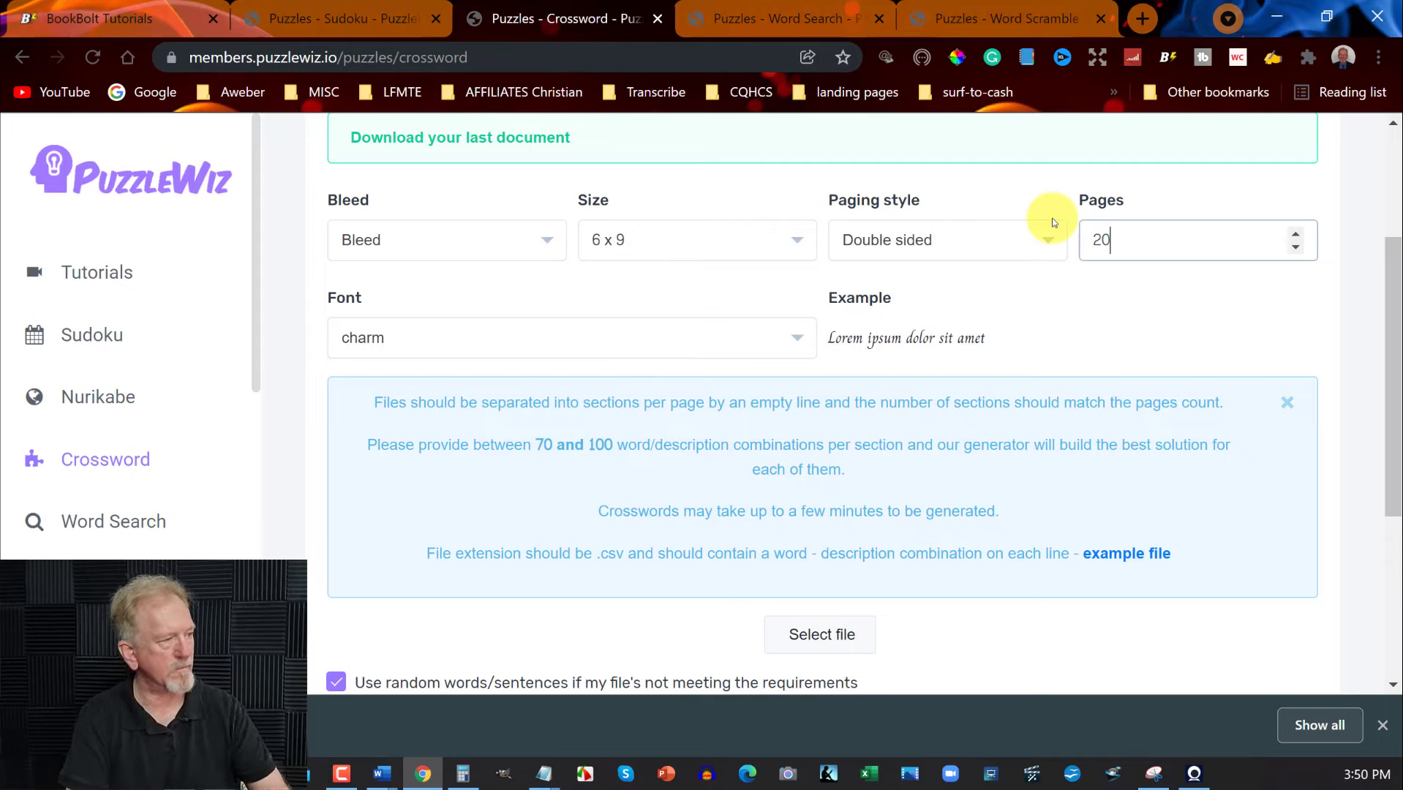
{"action": "left_click", "coordinate": [797, 337]}
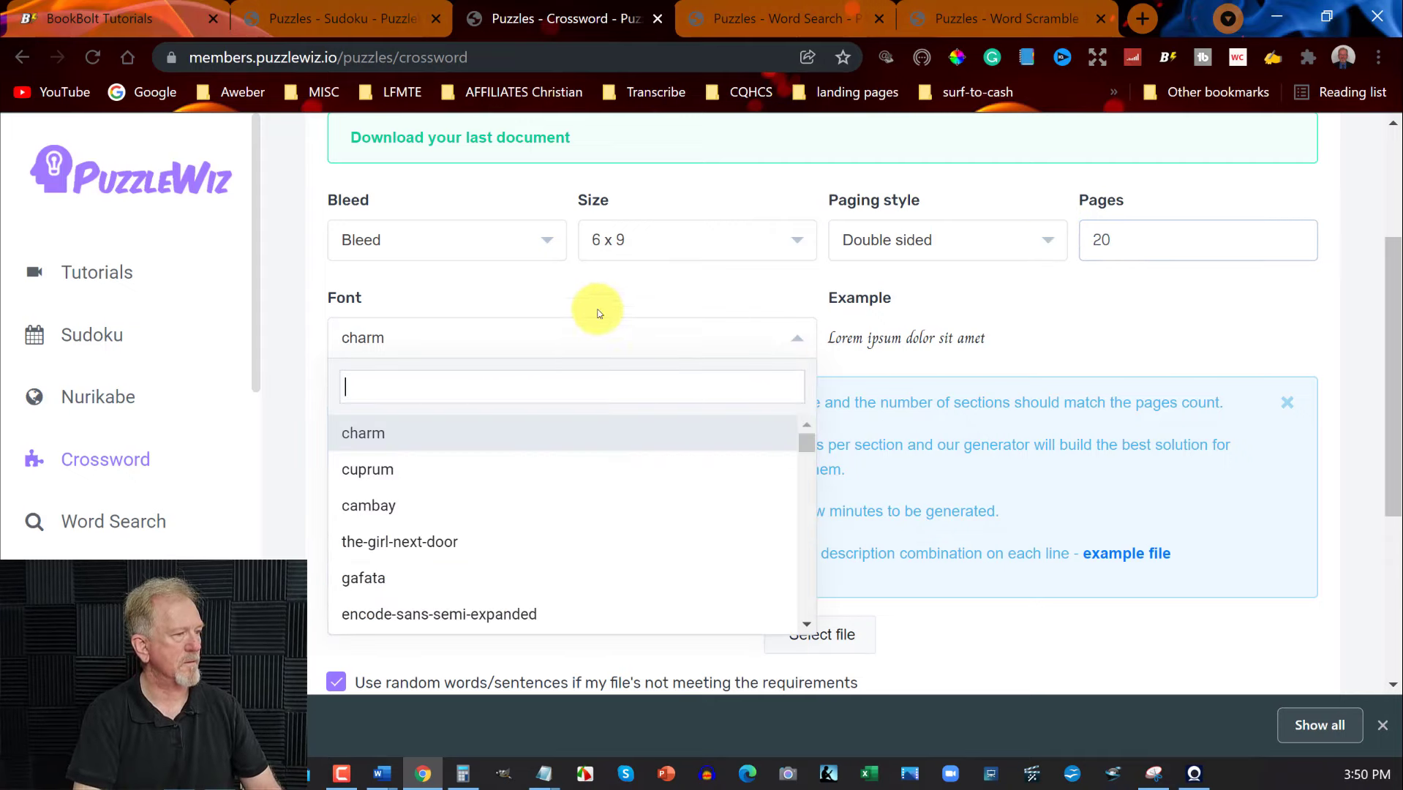
{"action": "left_click", "coordinate": [359, 505]}
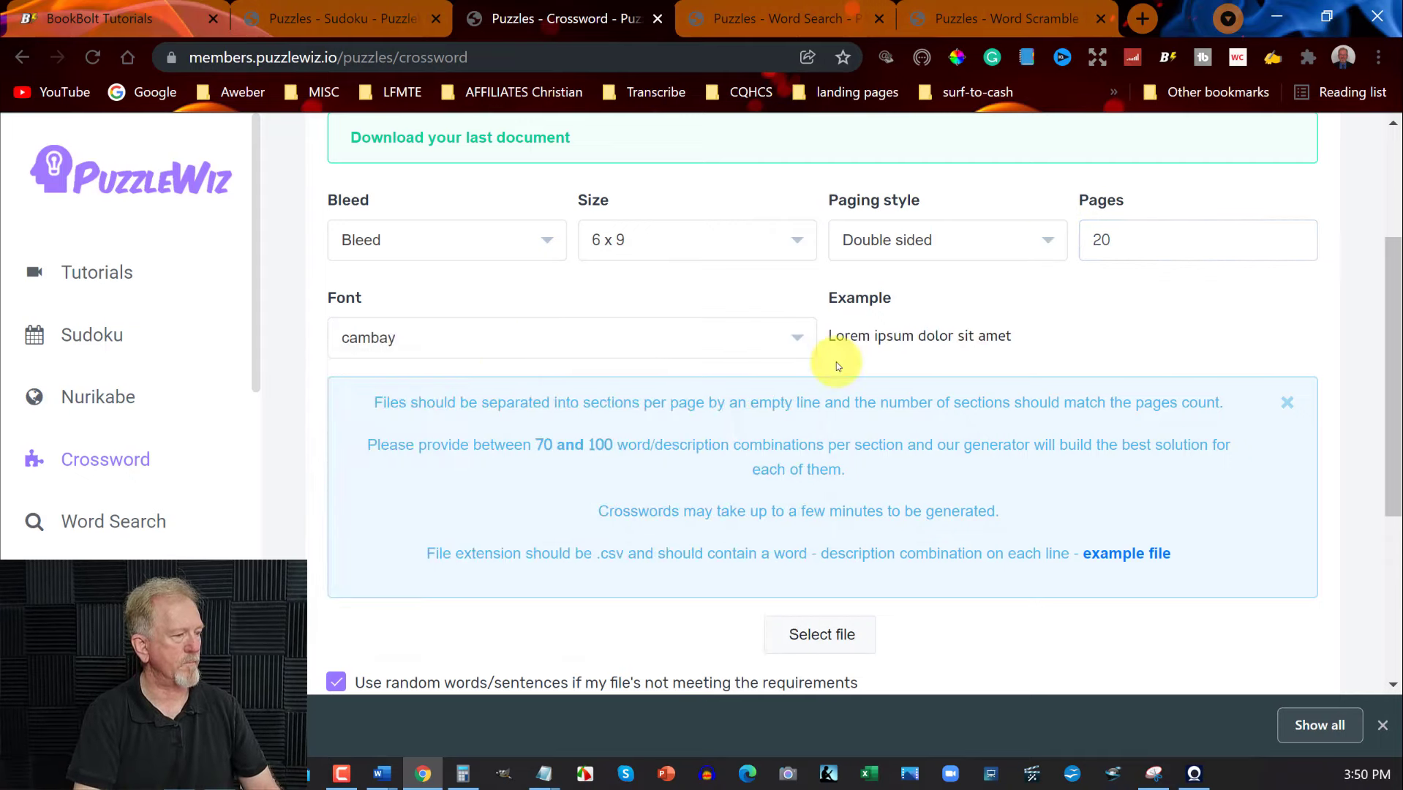
Include solutions, matching puzzle and solution page numbers, and page numbers in the crossword document again
{"action": "scroll", "coordinate": [604, 373], "scroll_direction": "down", "scroll_amount": 5}
{"action": "left_click", "coordinate": [335, 390]}
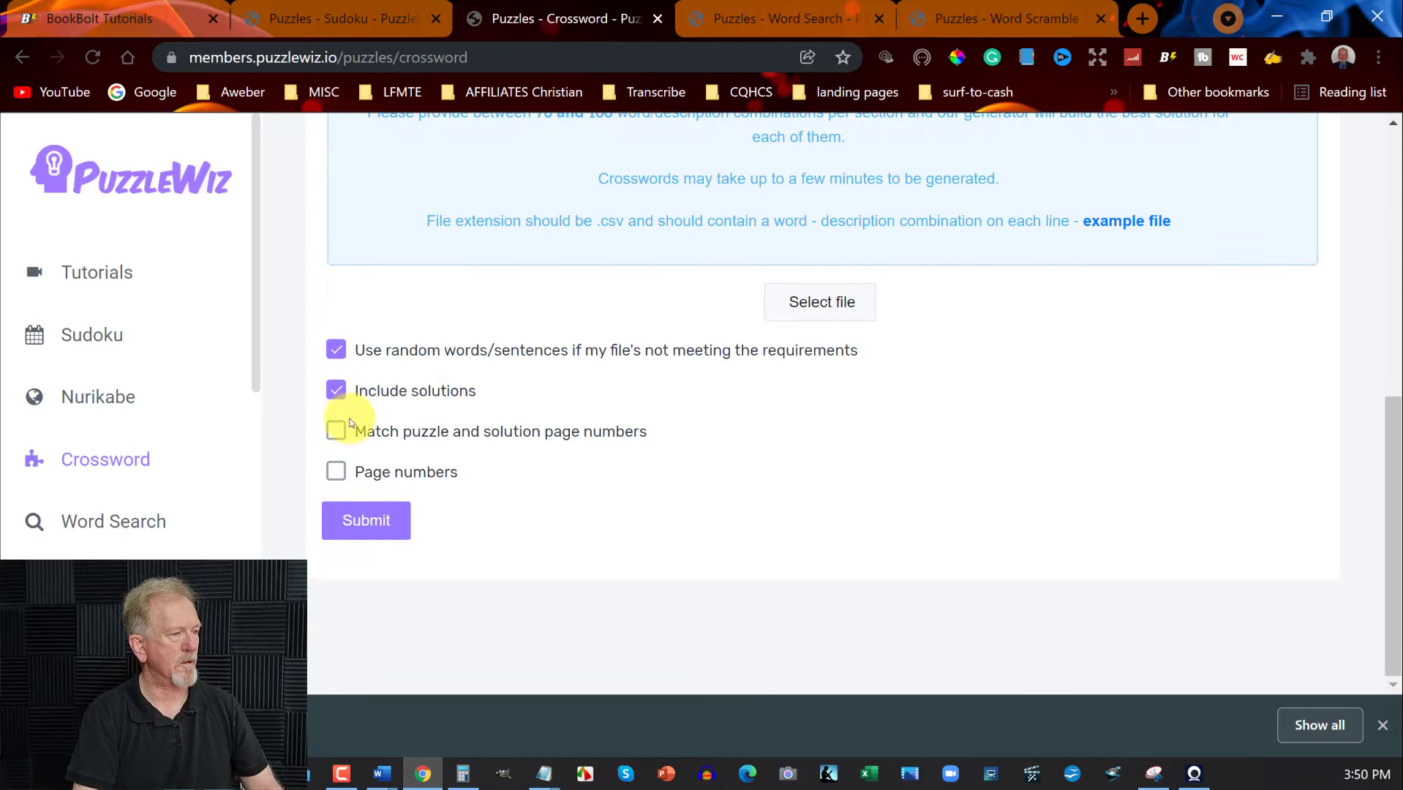
{"action": "left_click", "coordinate": [336, 437]}
{"action": "left_click", "coordinate": [336, 471]}
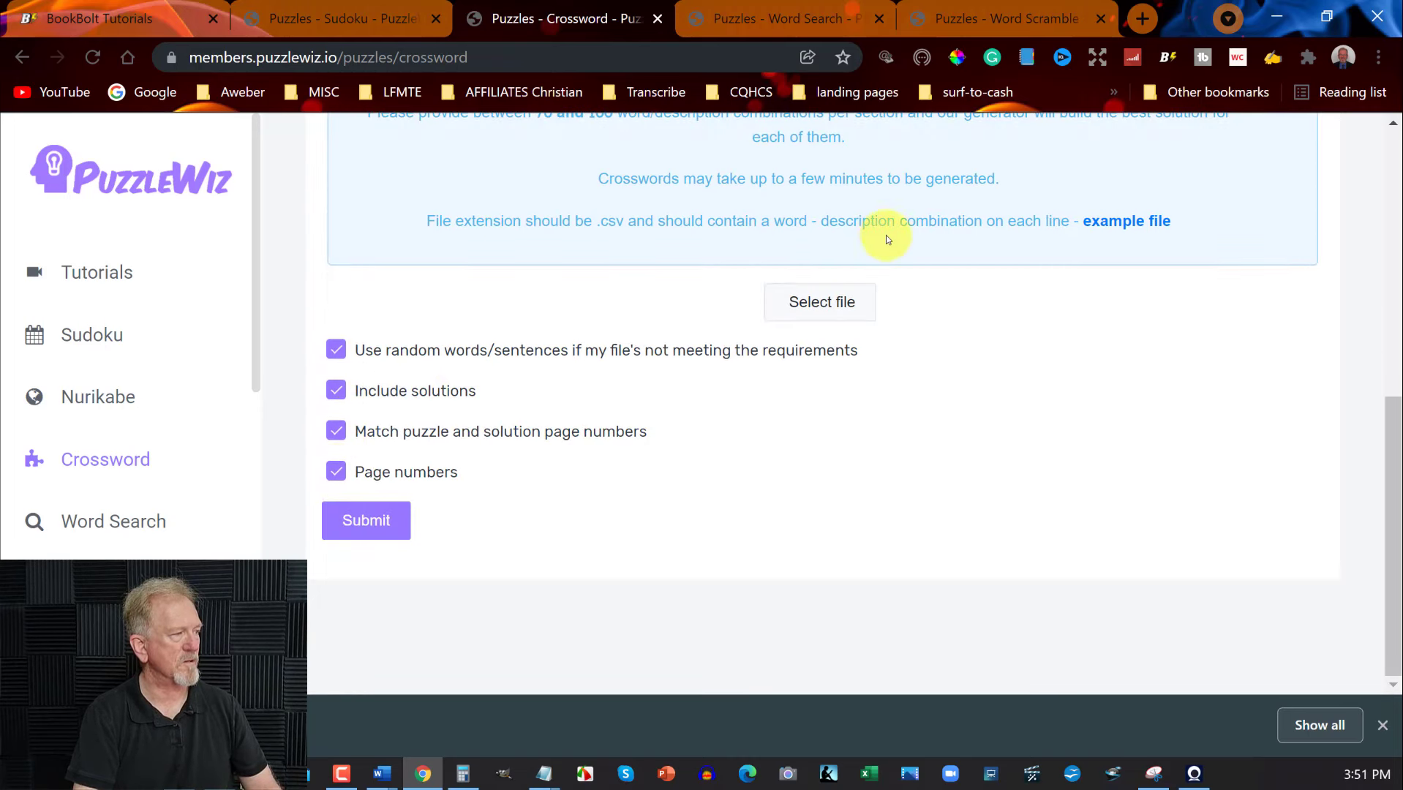
Attach crossword_example.csv from the PuzzelPages folder and submit the crossword document for generation
{"action": "left_click", "coordinate": [803, 303]}
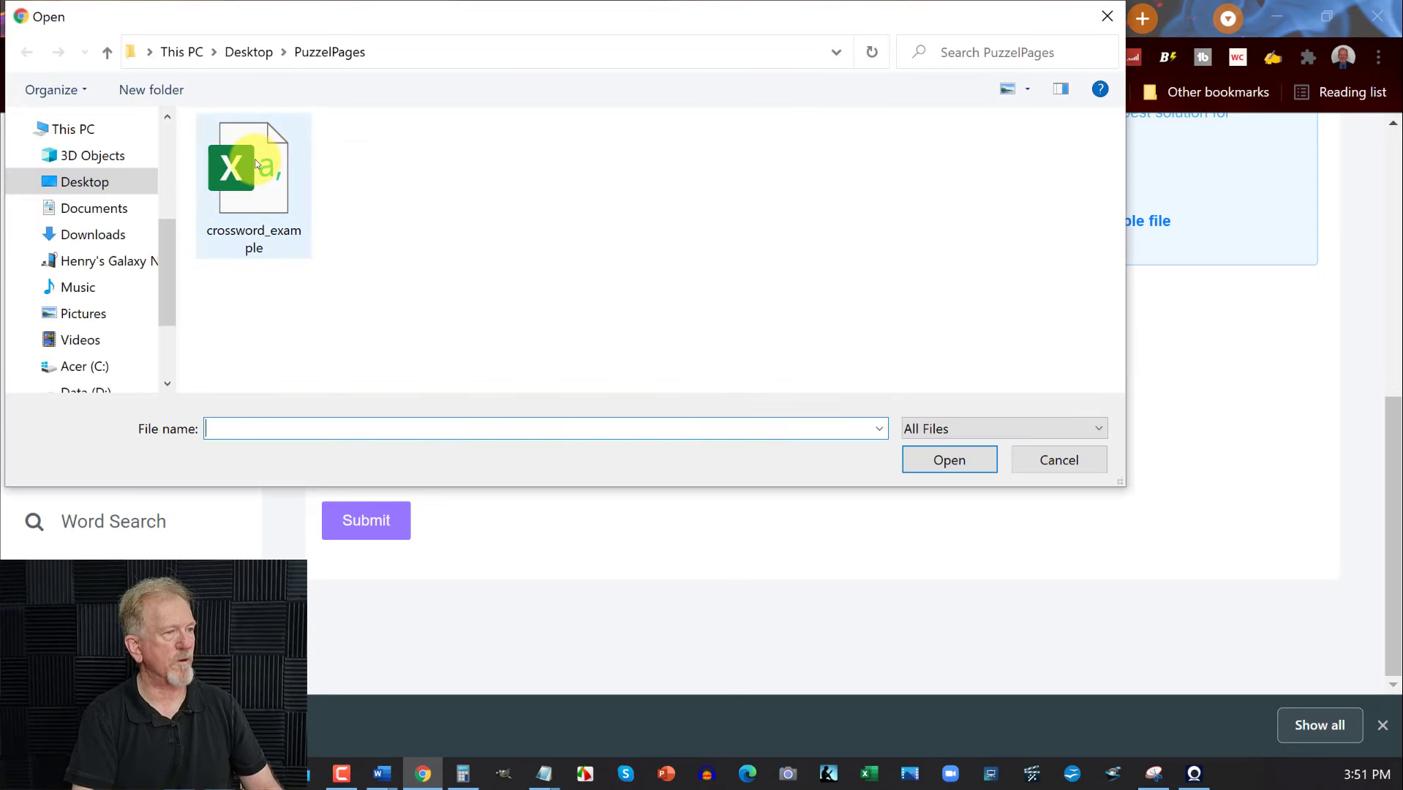
{"action": "double_click", "coordinate": [244, 183]}
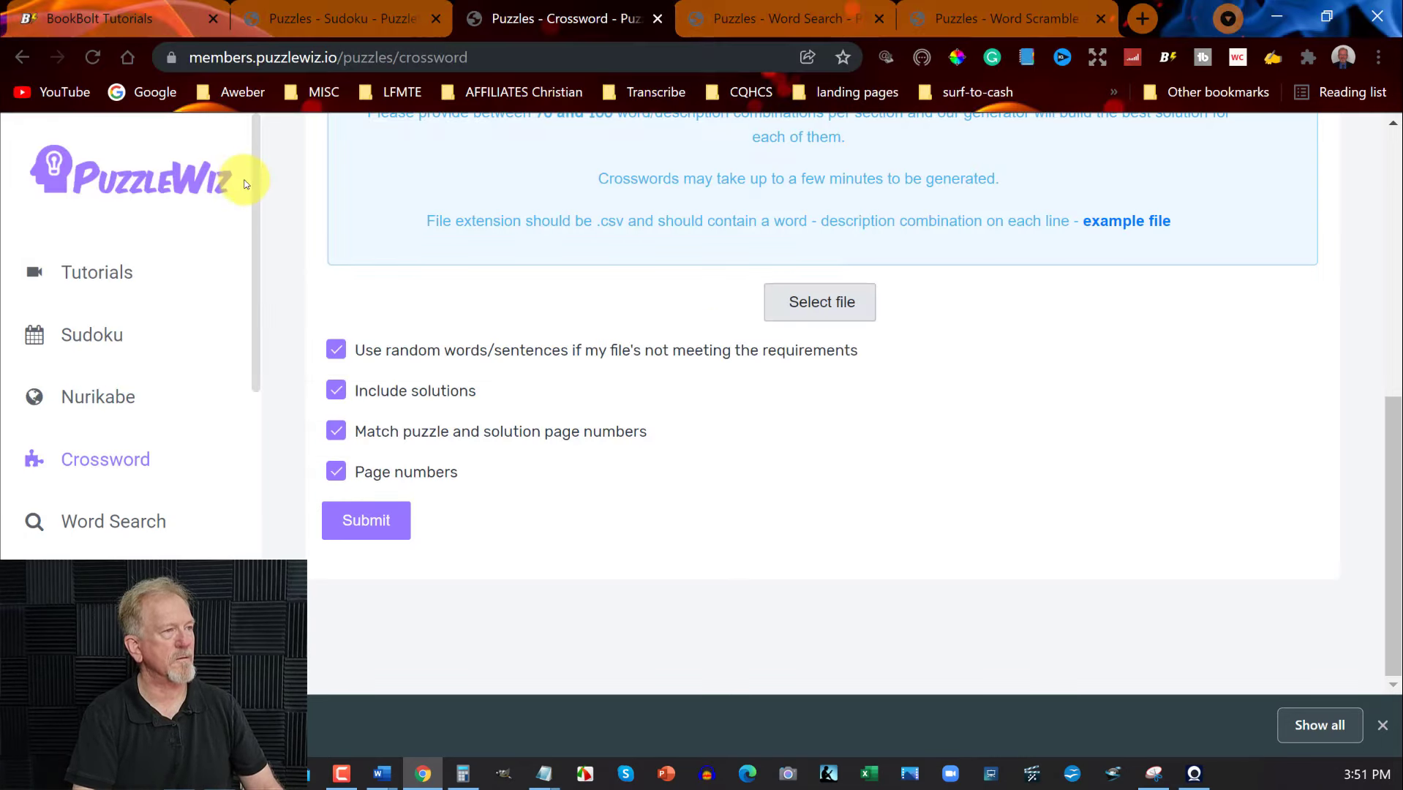
{"action": "scroll", "coordinate": [392, 292], "scroll_direction": "up", "scroll_amount": 7}
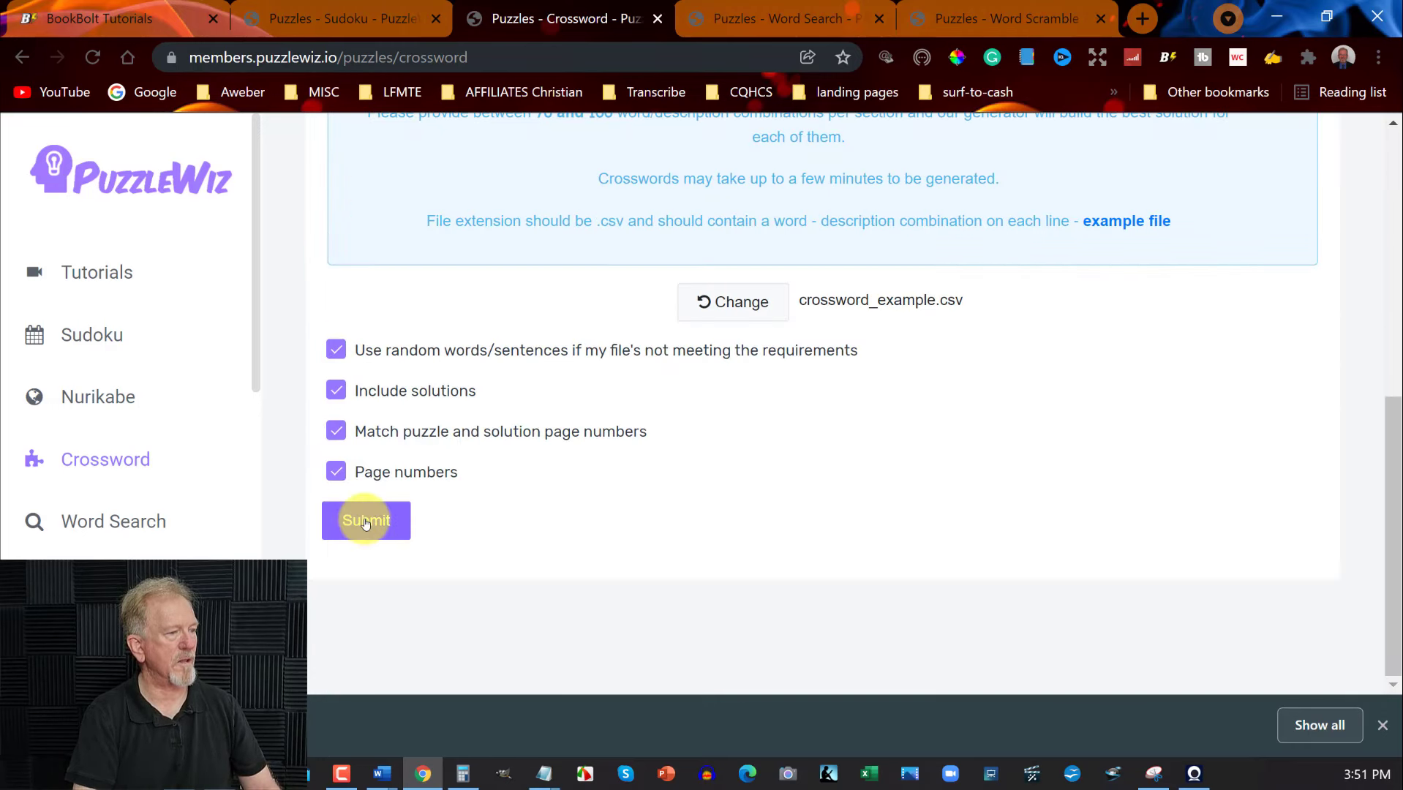
{"action": "left_click", "coordinate": [365, 521]}
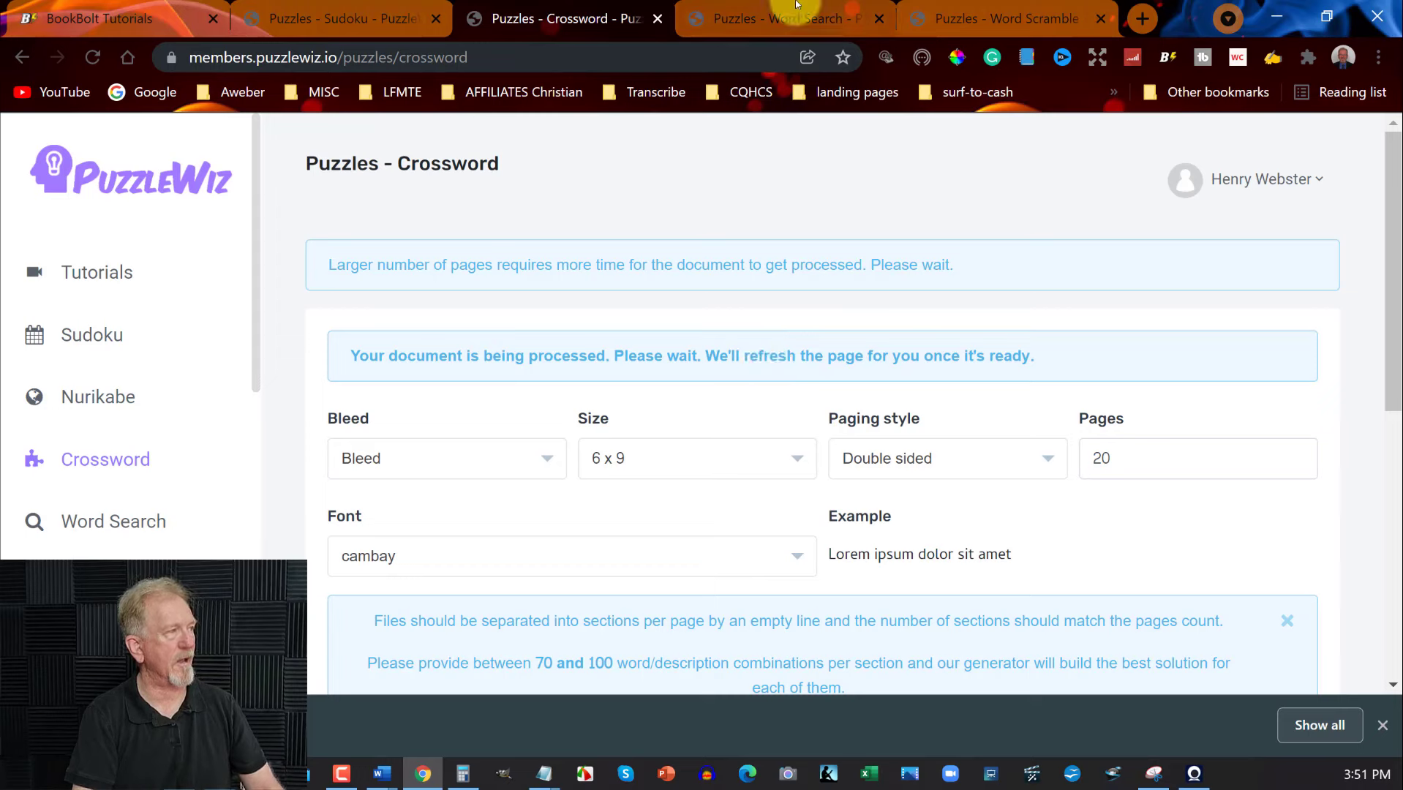
Switch to the Word Search generator and set its document to size 6 x 9, 20 pages and the cambay font
{"action": "left_click", "coordinate": [798, 7]}
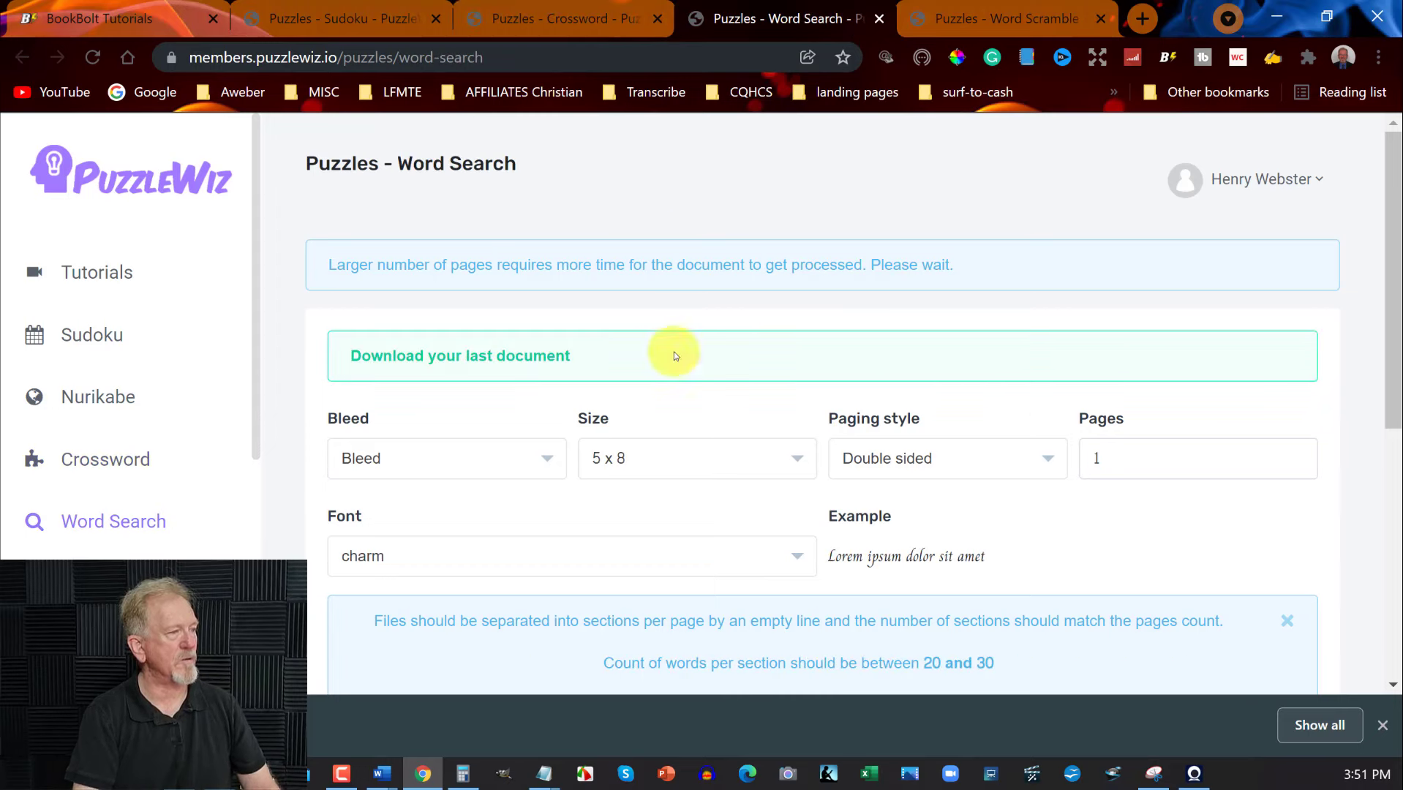
{"action": "left_click", "coordinate": [798, 458]}
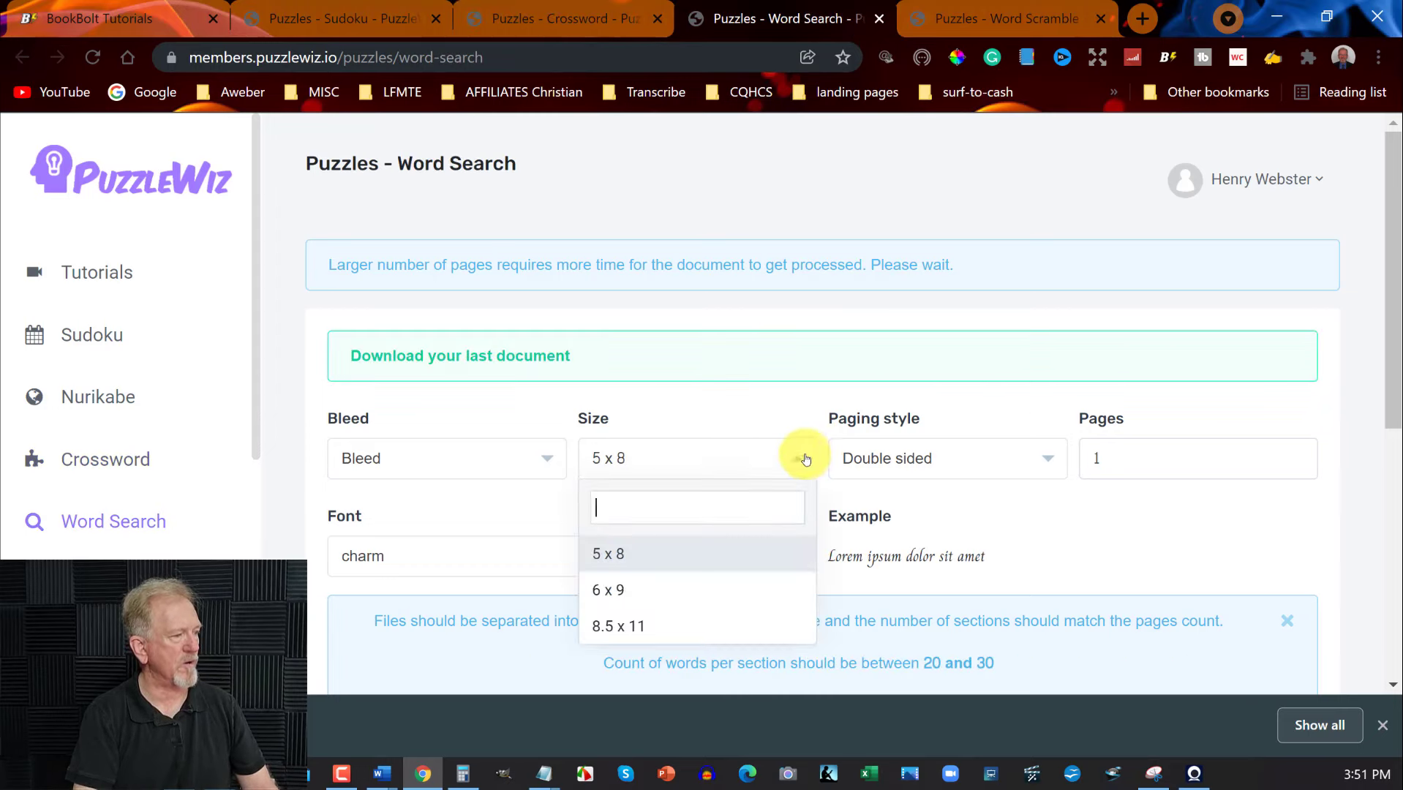
{"action": "left_click", "coordinate": [610, 588]}
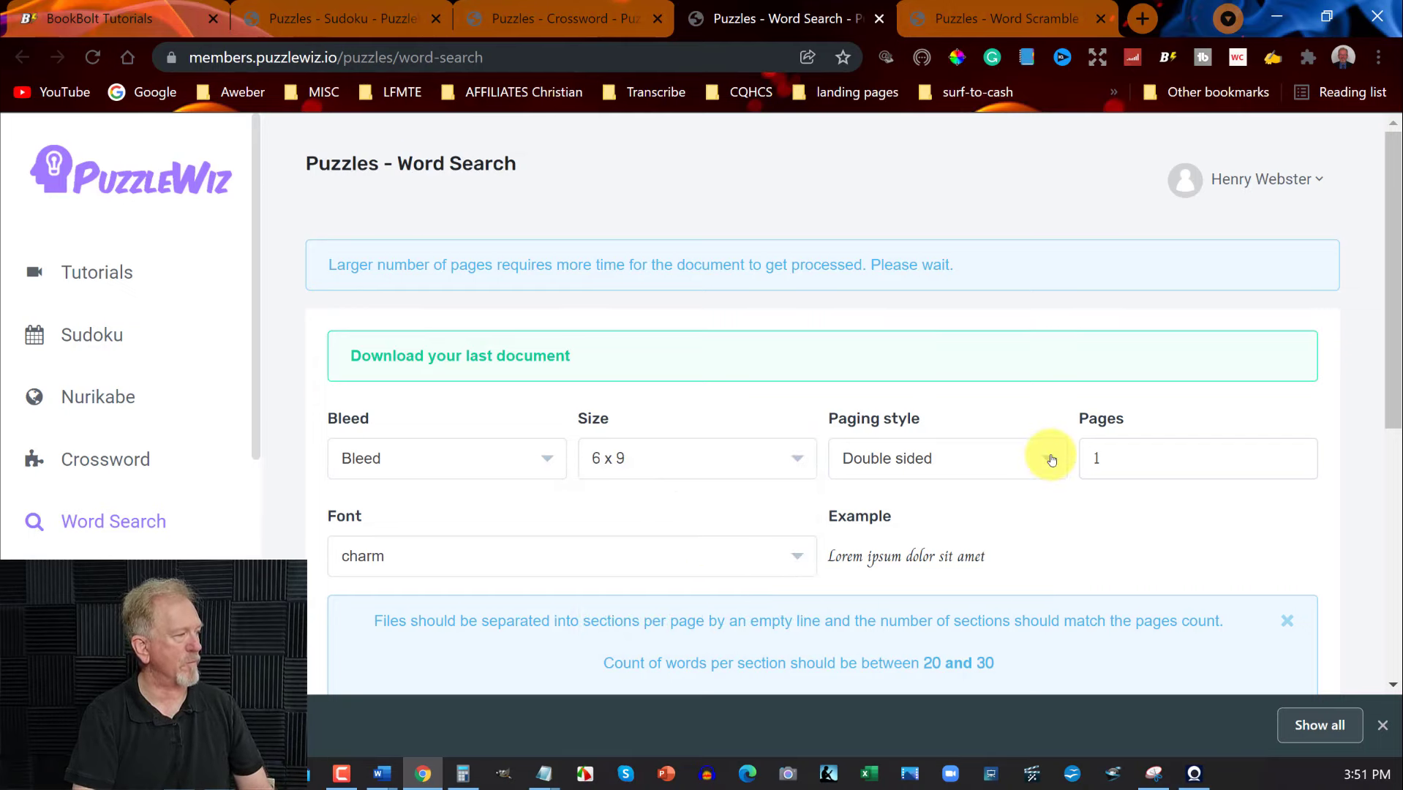
{"action": "double_click", "coordinate": [1117, 458]}
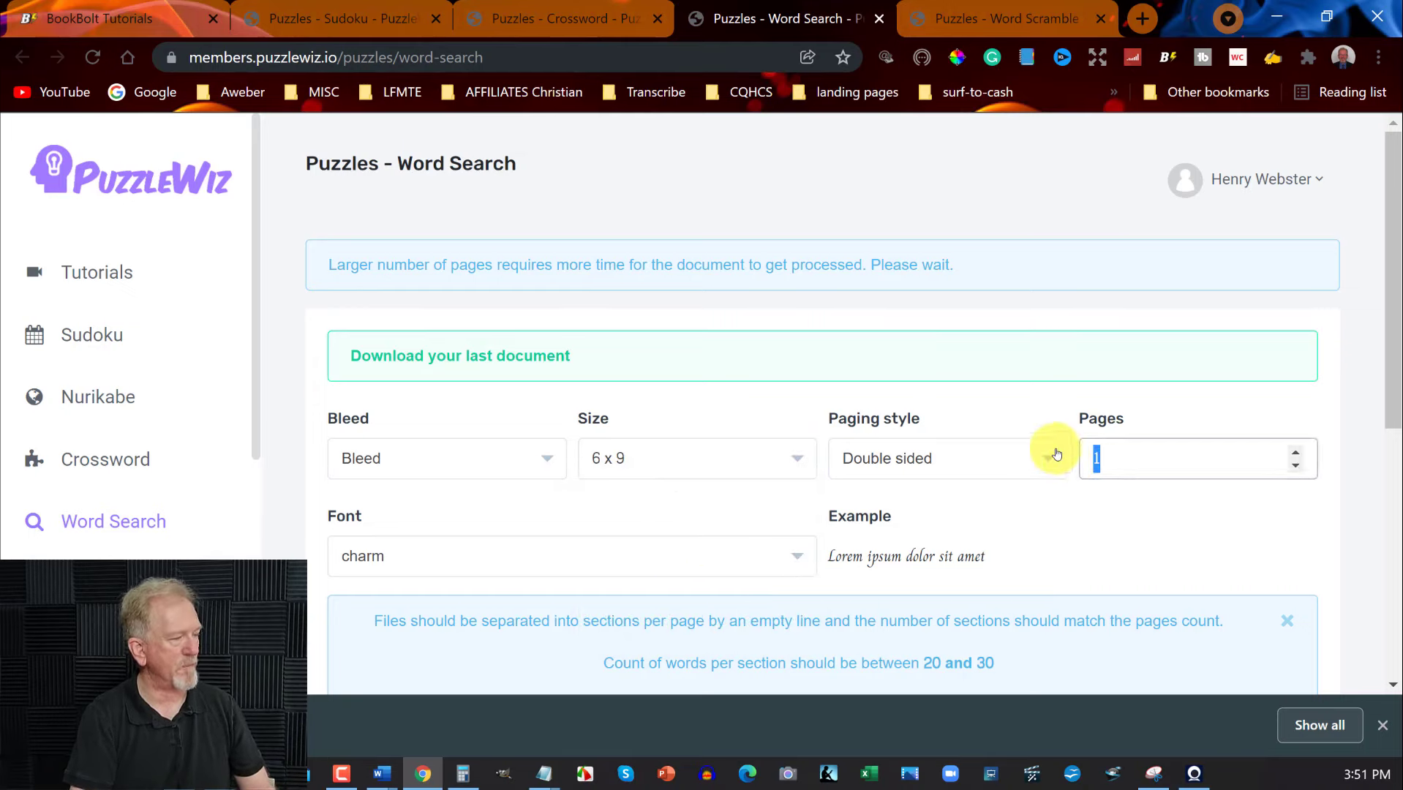
{"action": "type", "text": "20"}
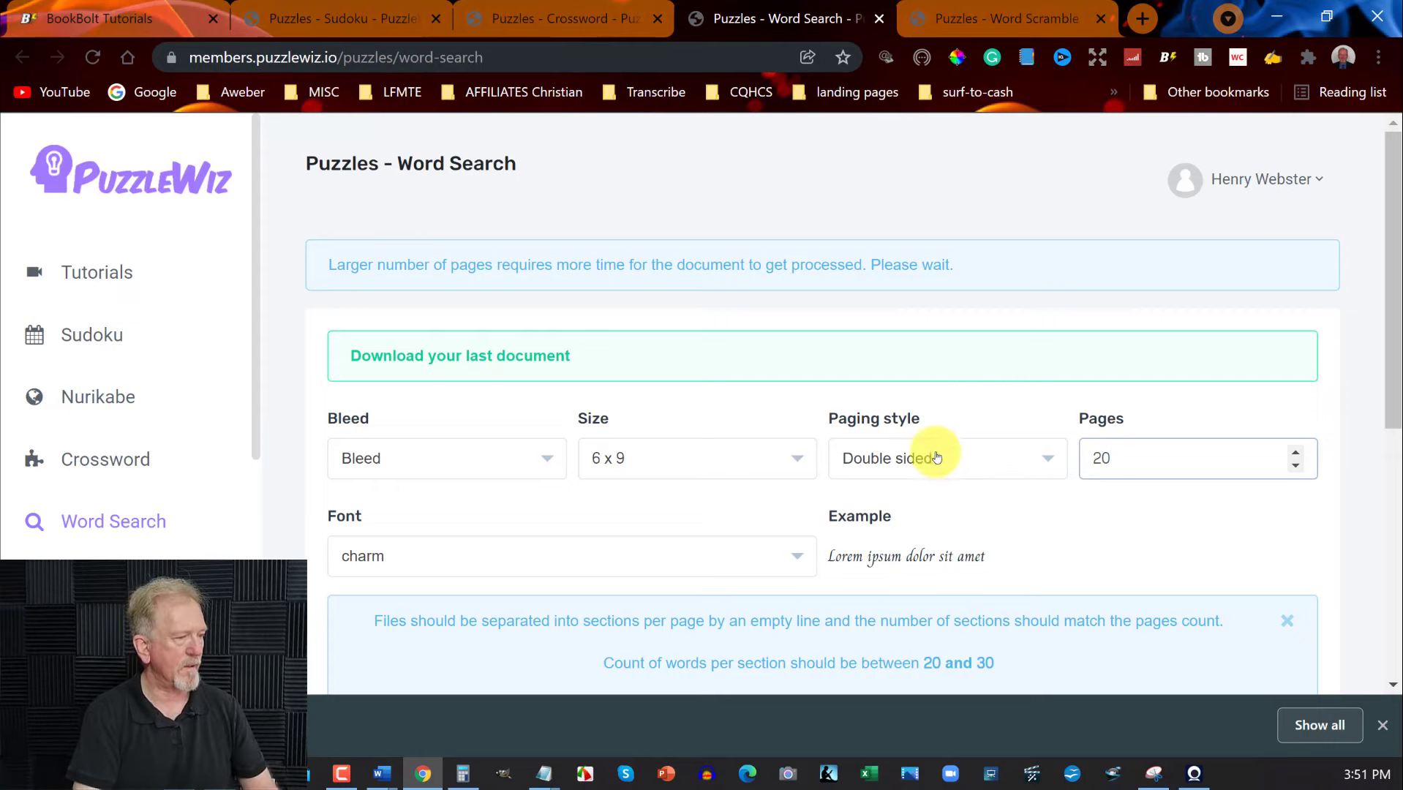
{"action": "left_click", "coordinate": [788, 556]}
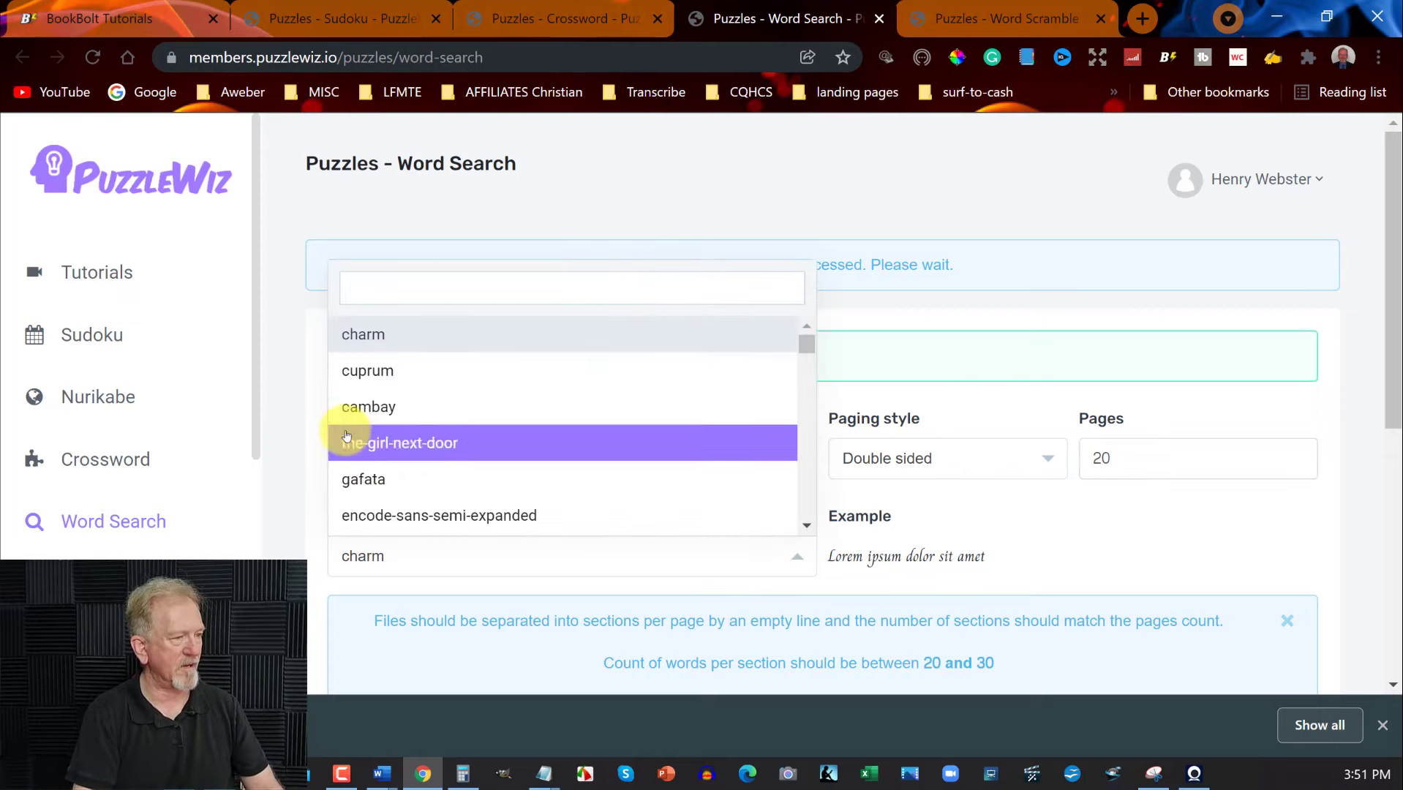
{"action": "left_click", "coordinate": [357, 407]}
Include solutions, matching puzzle and solution page numbers, and page numbers in the word search document
{"action": "scroll", "coordinate": [617, 384], "scroll_direction": "down", "scroll_amount": 6}
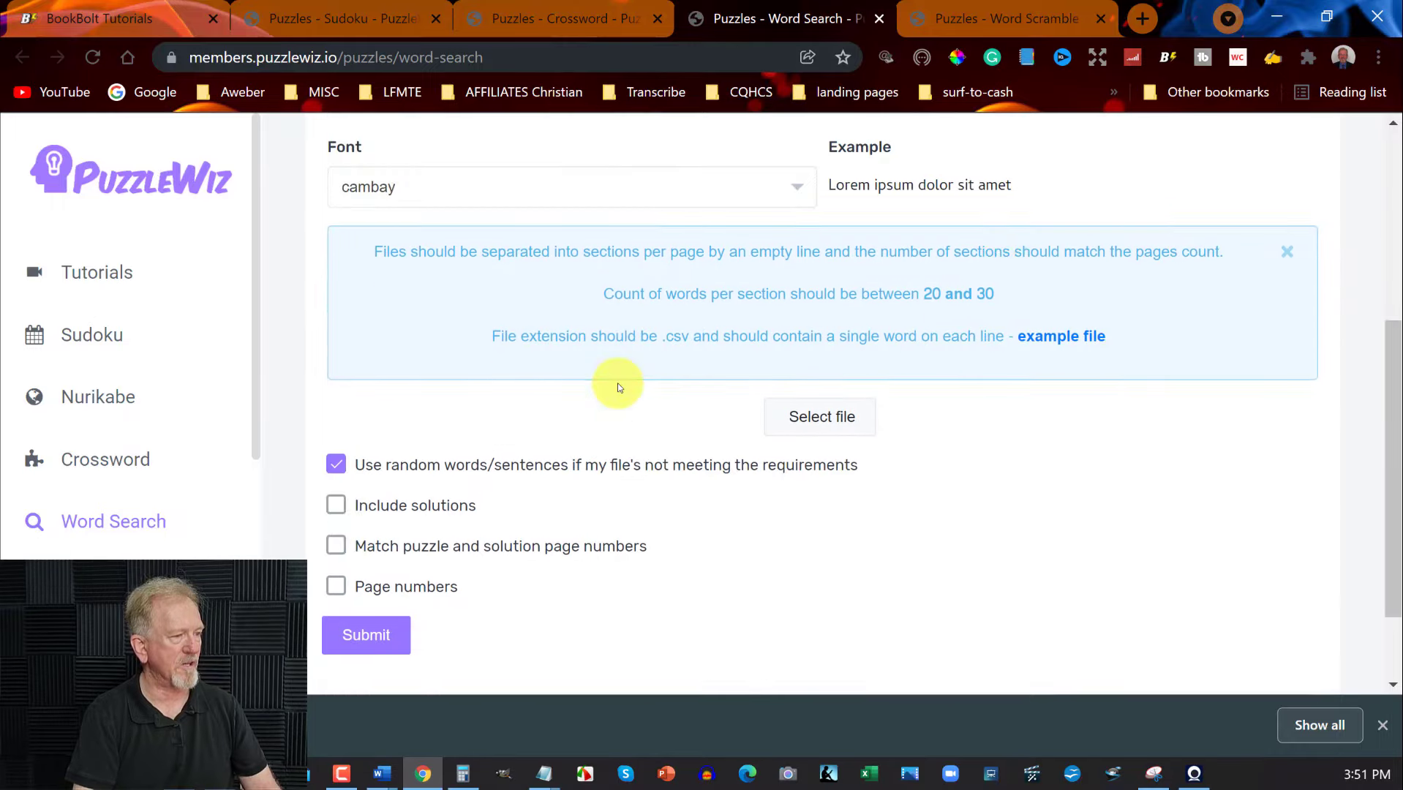
{"action": "left_click", "coordinate": [338, 390]}
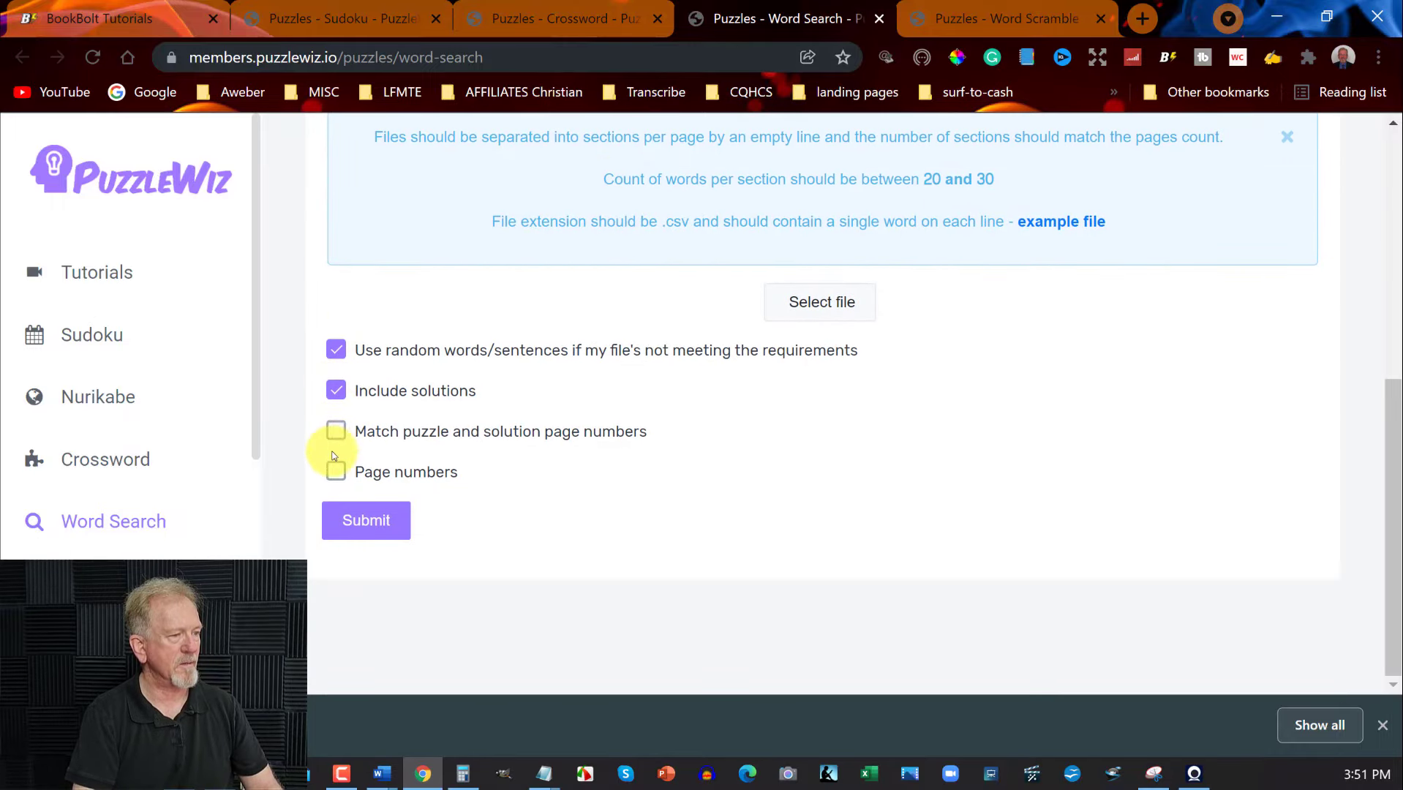
{"action": "left_click", "coordinate": [336, 431]}
{"action": "left_click", "coordinate": [336, 471]}
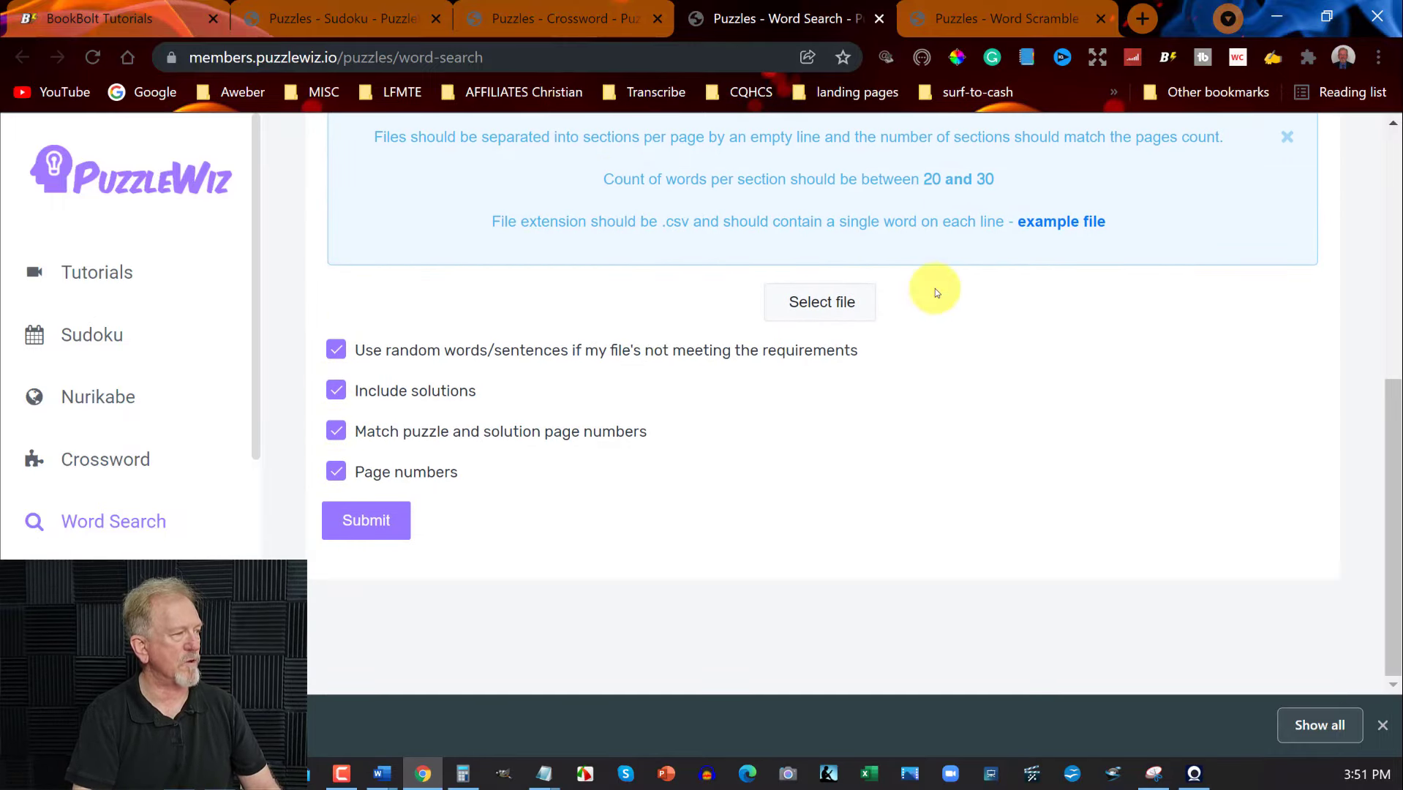
Save the example file as wordsearch_example in the PuzzelPages folder and submit the word search document with that file attached
{"action": "left_click", "coordinate": [1049, 223]}
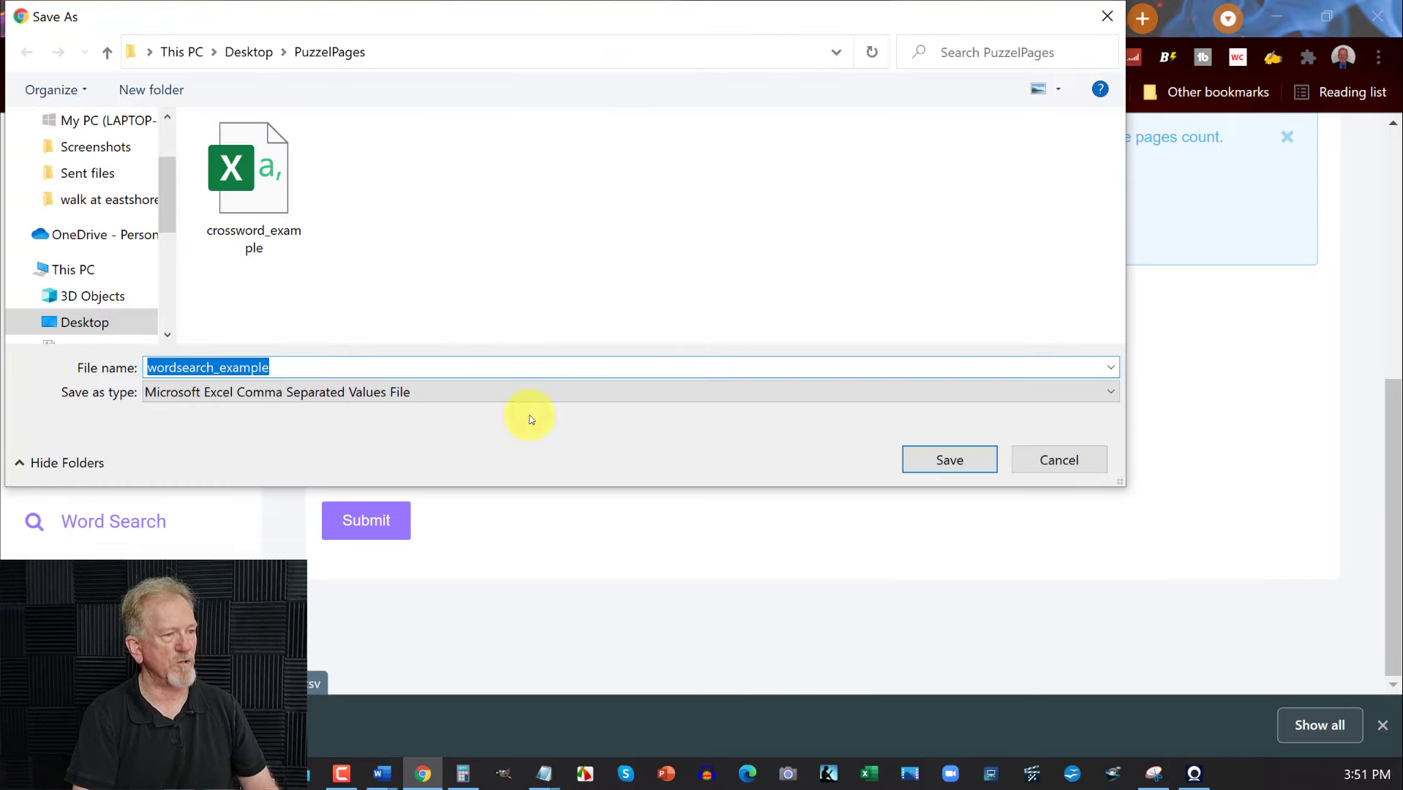
{"action": "left_click", "coordinate": [929, 461]}
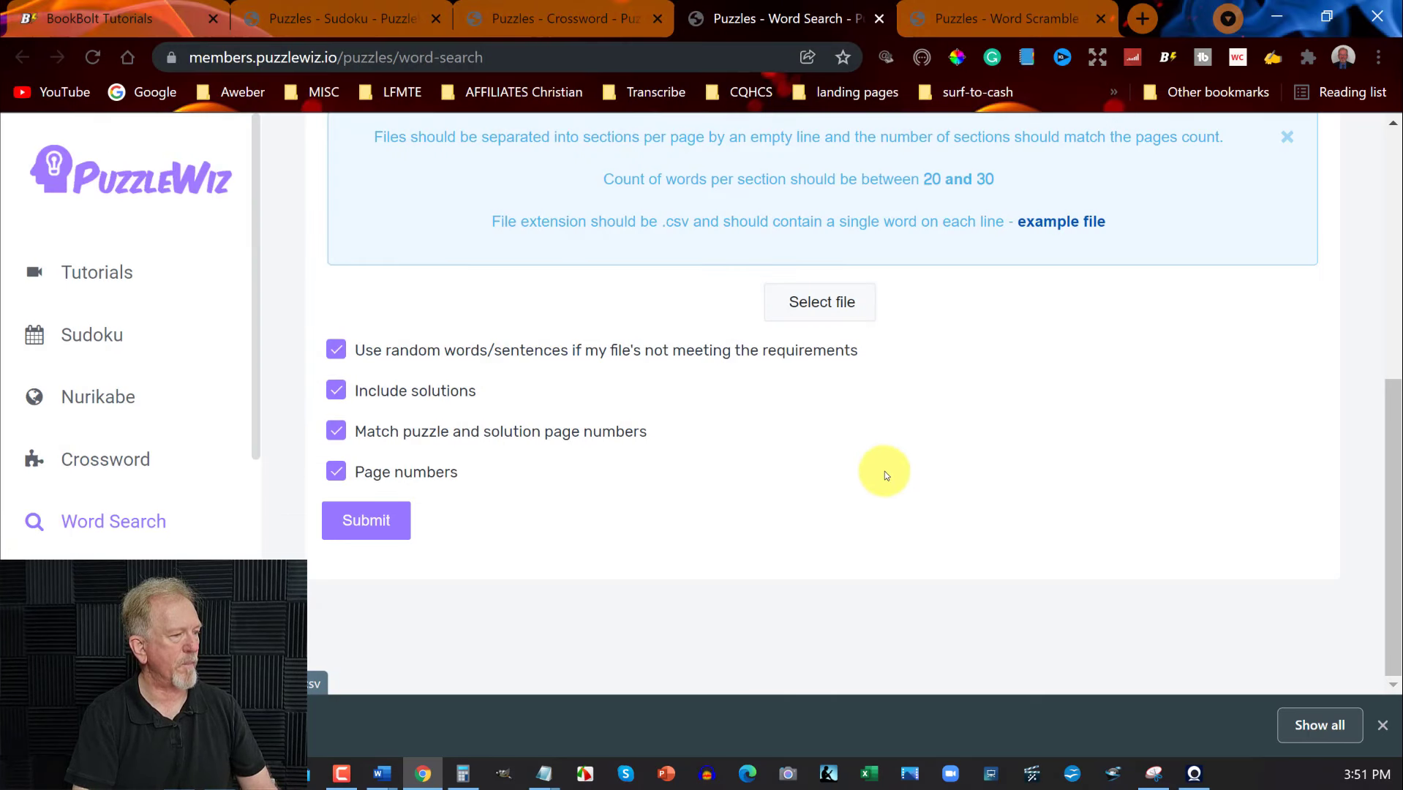
{"action": "left_click", "coordinate": [810, 303]}
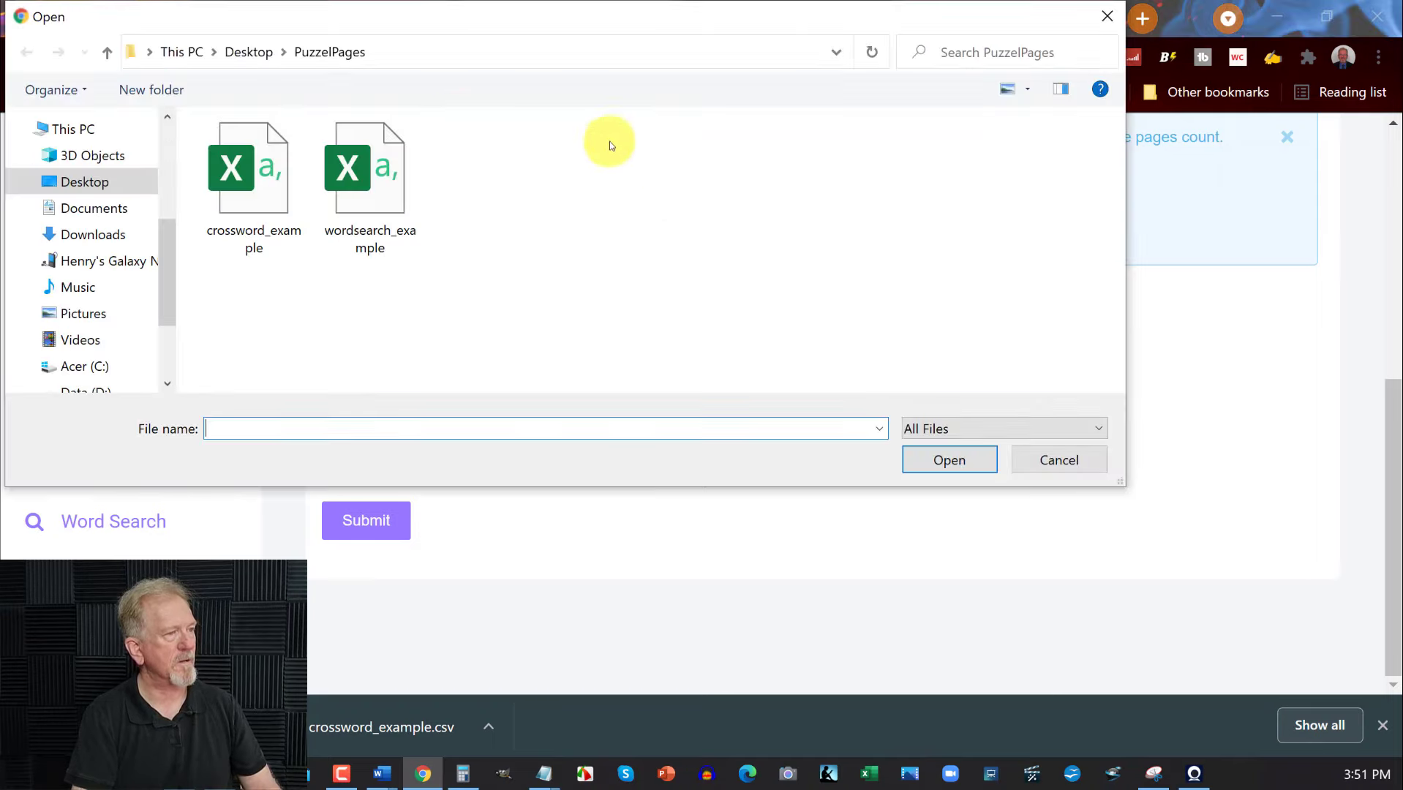
{"action": "double_click", "coordinate": [368, 182]}
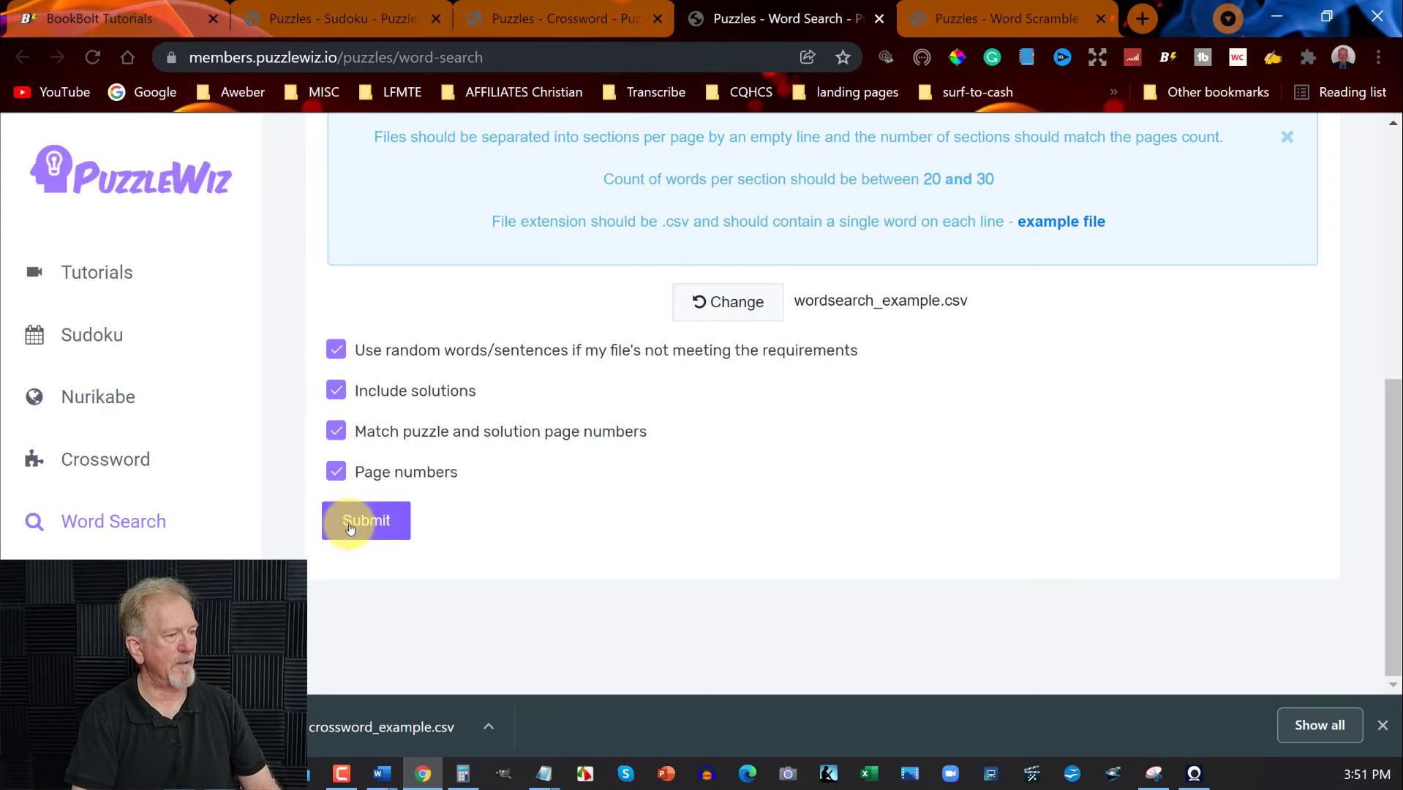
{"action": "left_click", "coordinate": [356, 521]}
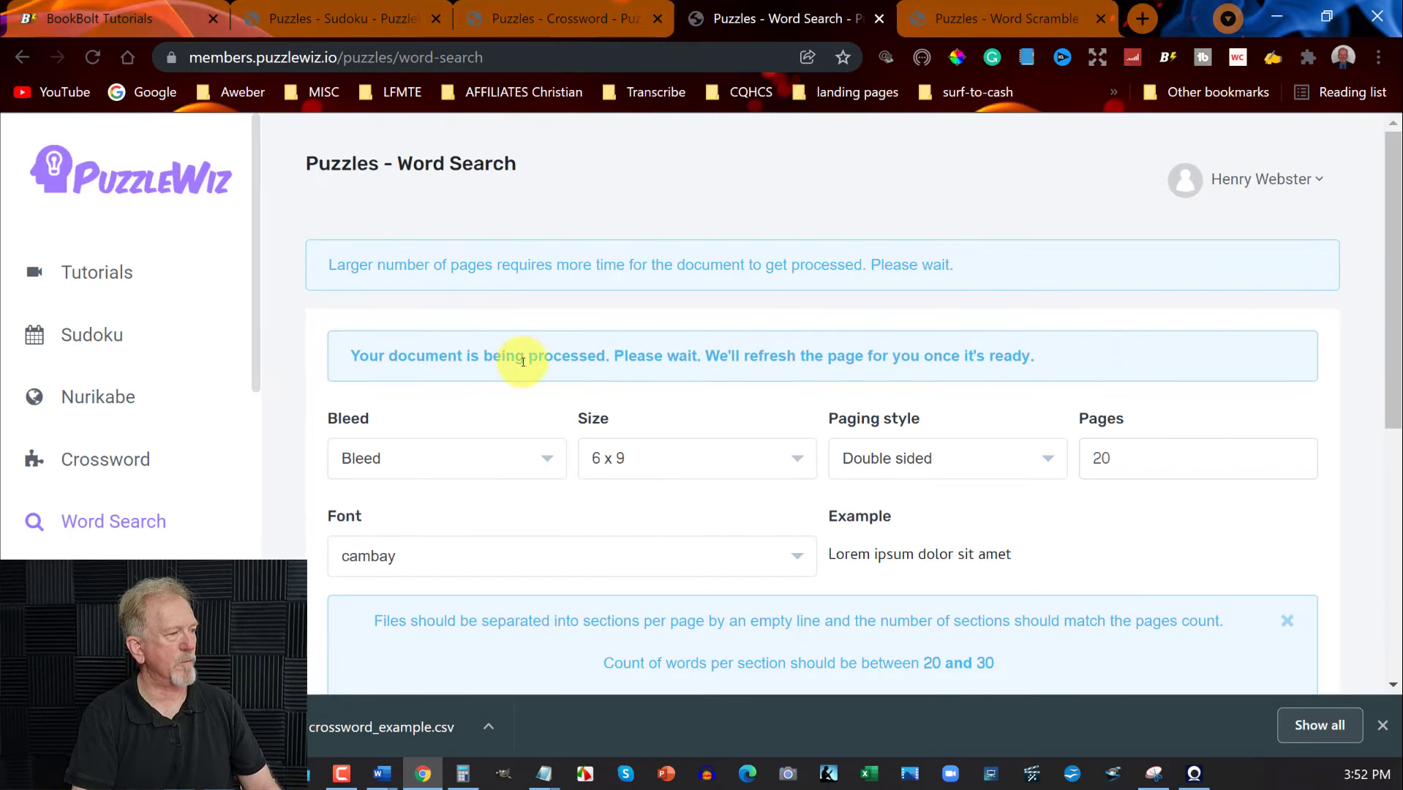
Switch to the Word Scramble generator and set its document to size 6 x 9, 20 pages and the cambay font
{"action": "left_click", "coordinate": [999, 19]}
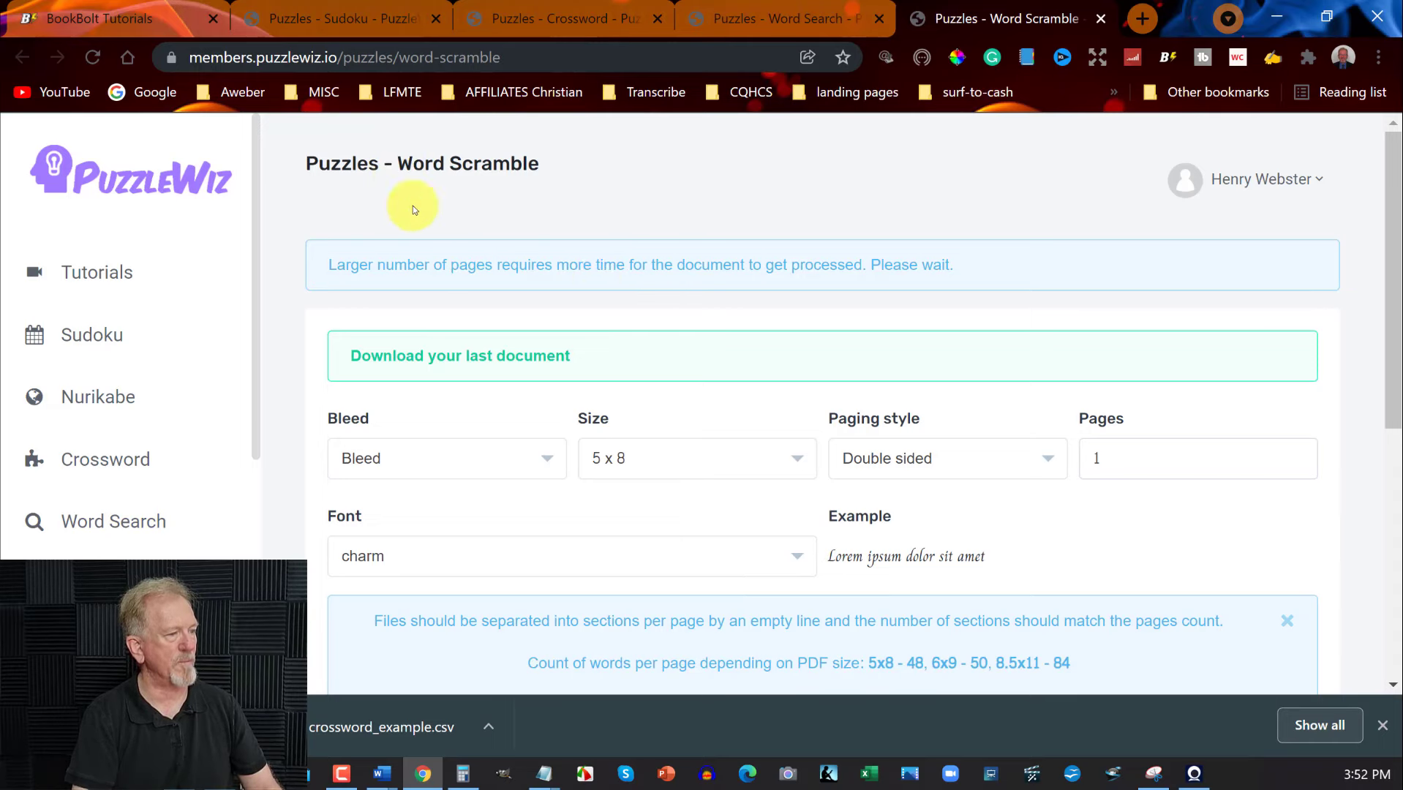
{"action": "scroll", "coordinate": [629, 301], "scroll_direction": "down", "scroll_amount": 3}
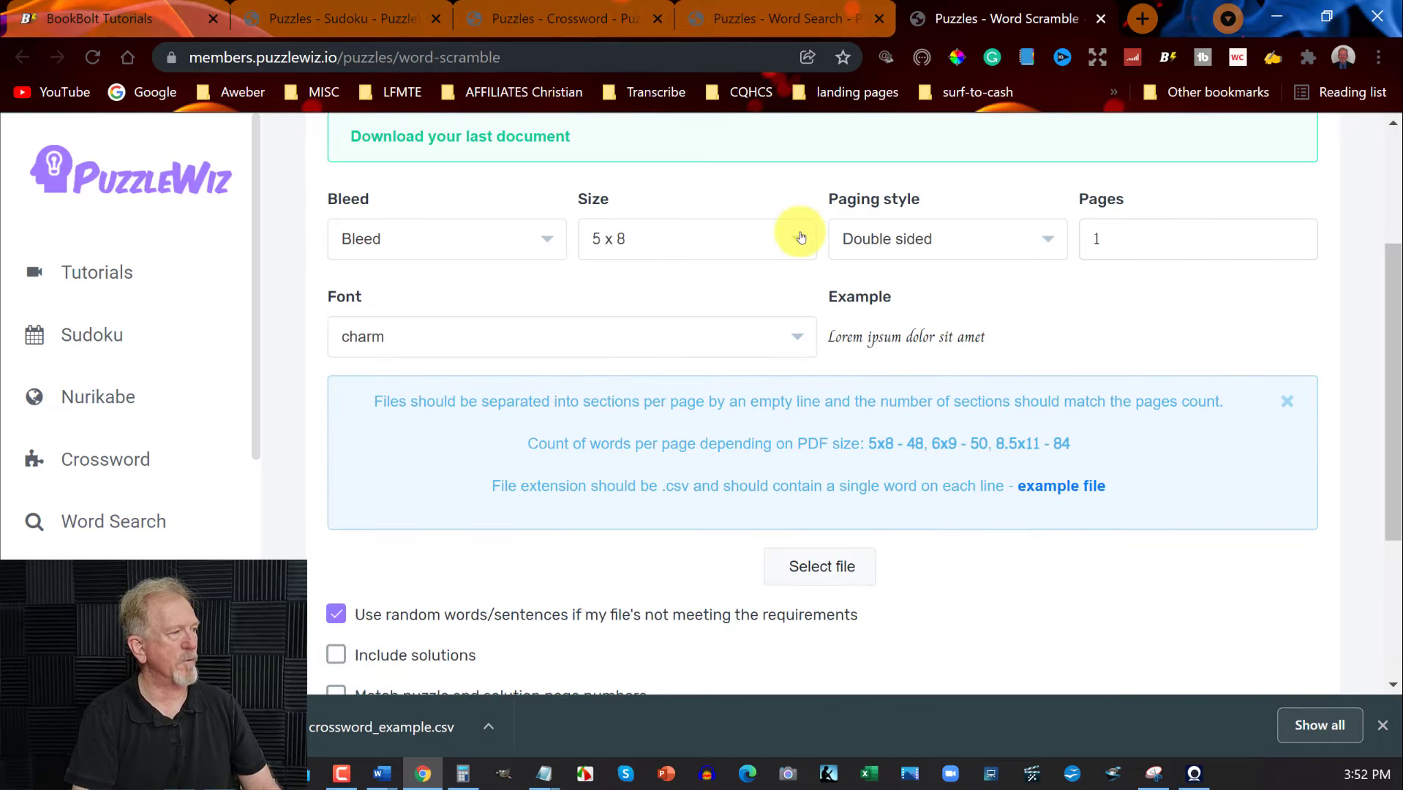
{"action": "left_click", "coordinate": [797, 234]}
{"action": "left_click", "coordinate": [644, 360]}
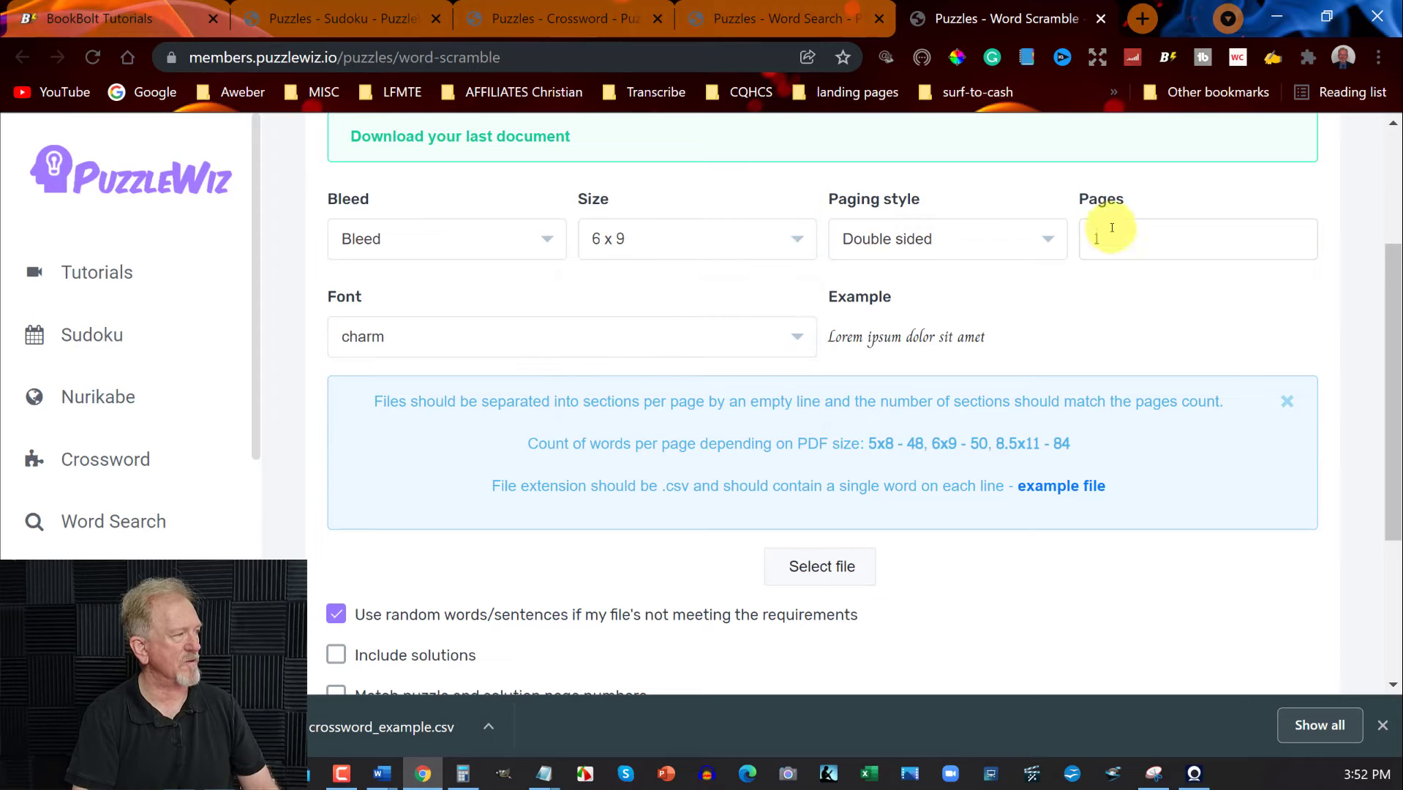
{"action": "double_click", "coordinate": [1181, 235]}
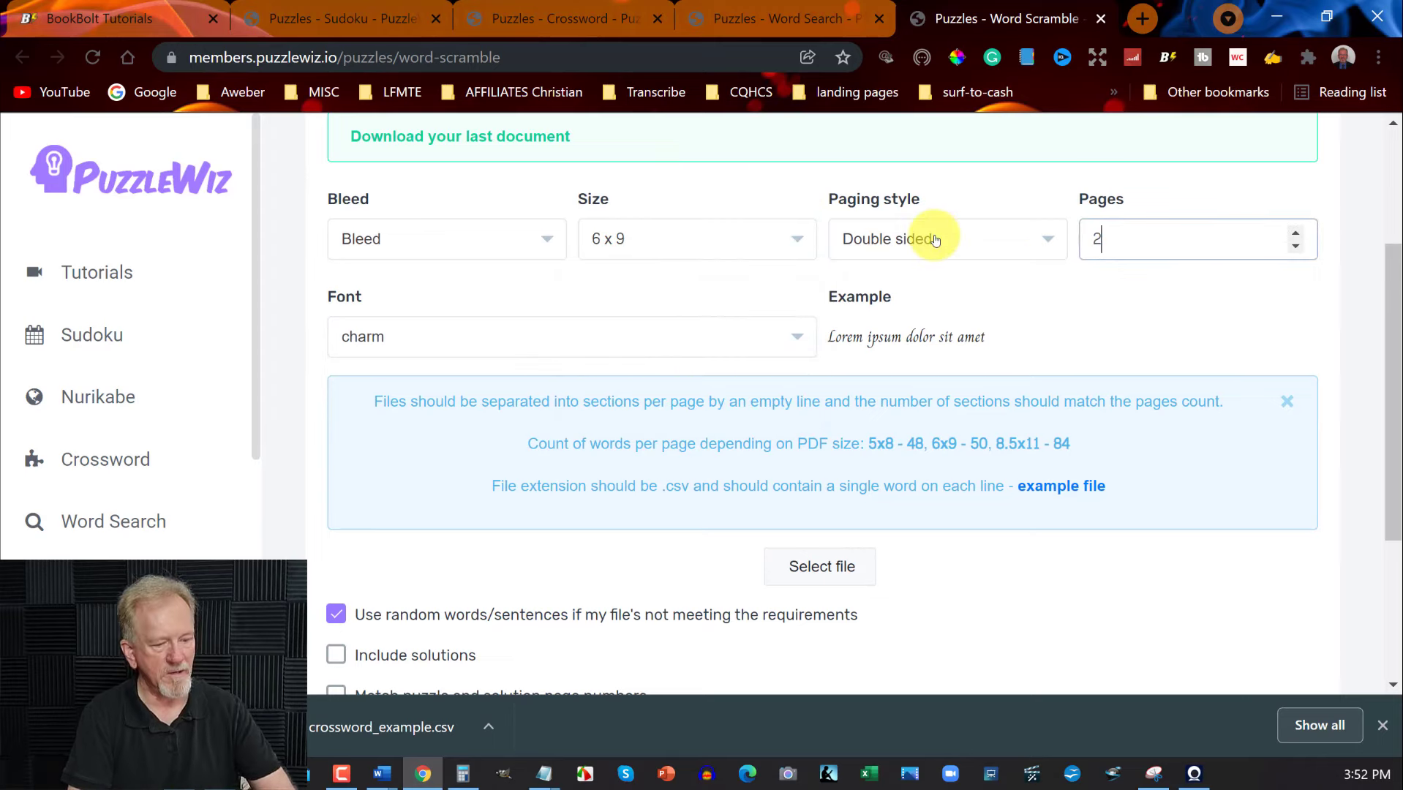
{"action": "left_click", "coordinate": [798, 338]}
{"action": "left_click", "coordinate": [392, 501]}
Include solutions, matching puzzle and solution page numbers, and page numbers in the word scramble document
{"action": "scroll", "coordinate": [432, 439], "scroll_direction": "down", "scroll_amount": 3}
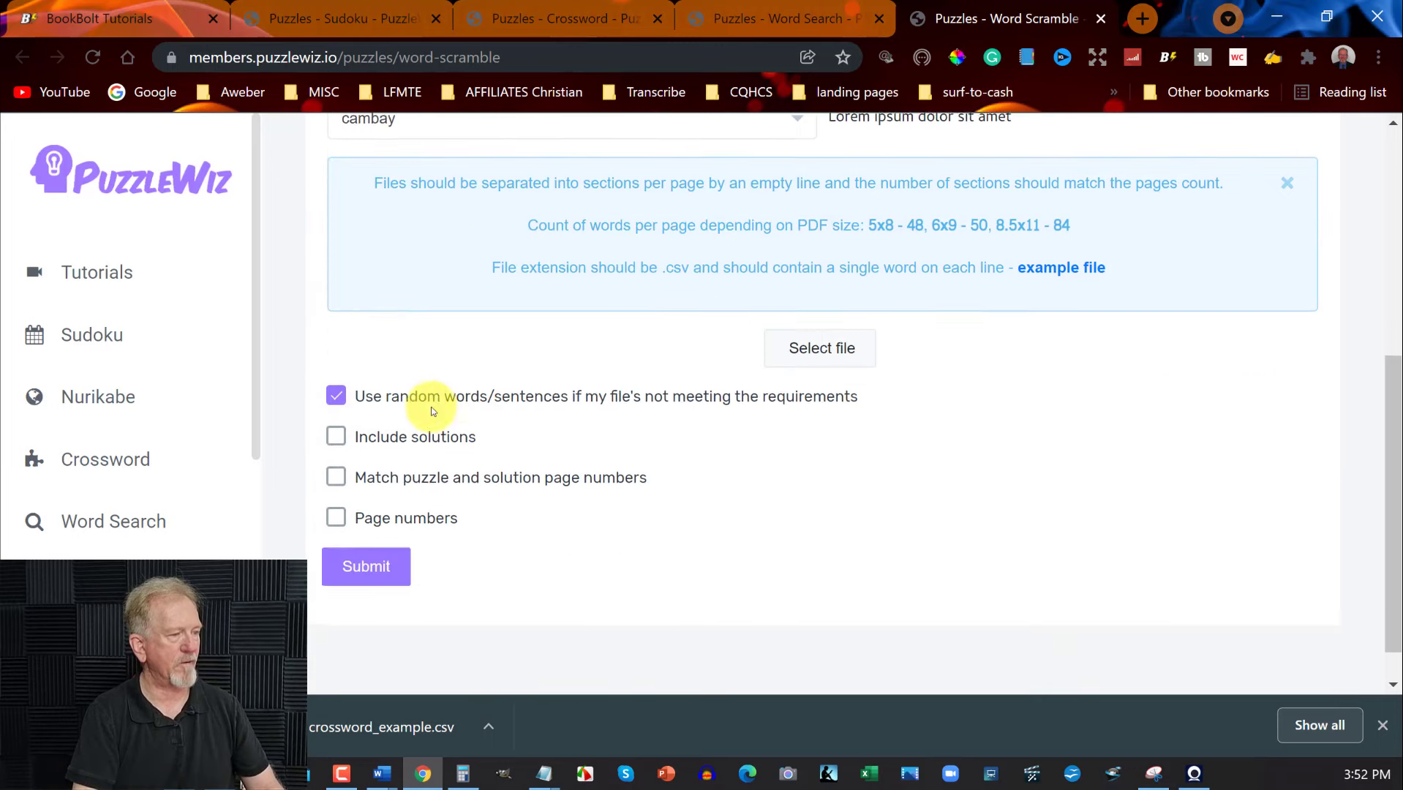
{"action": "left_click", "coordinate": [335, 476]}
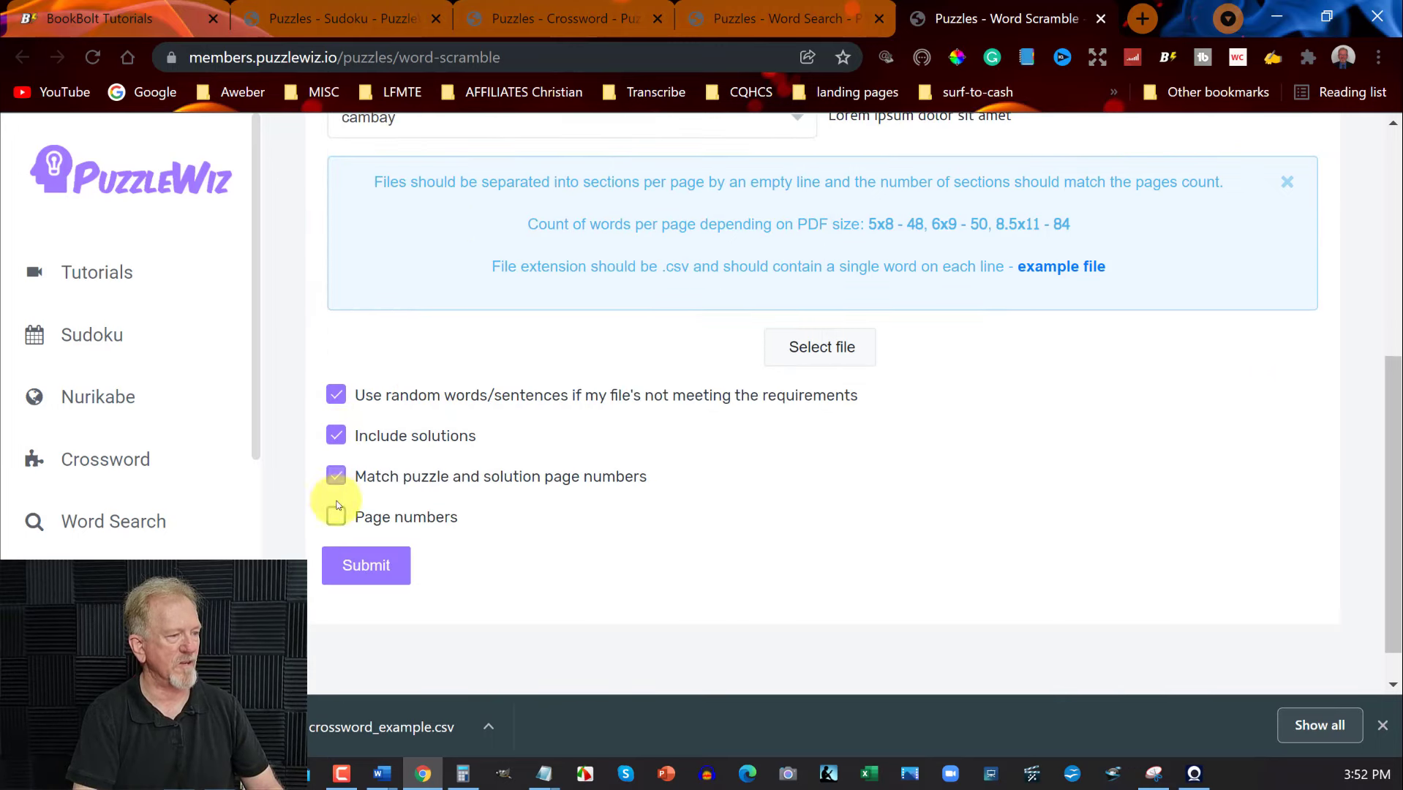
{"action": "left_click", "coordinate": [335, 517]}
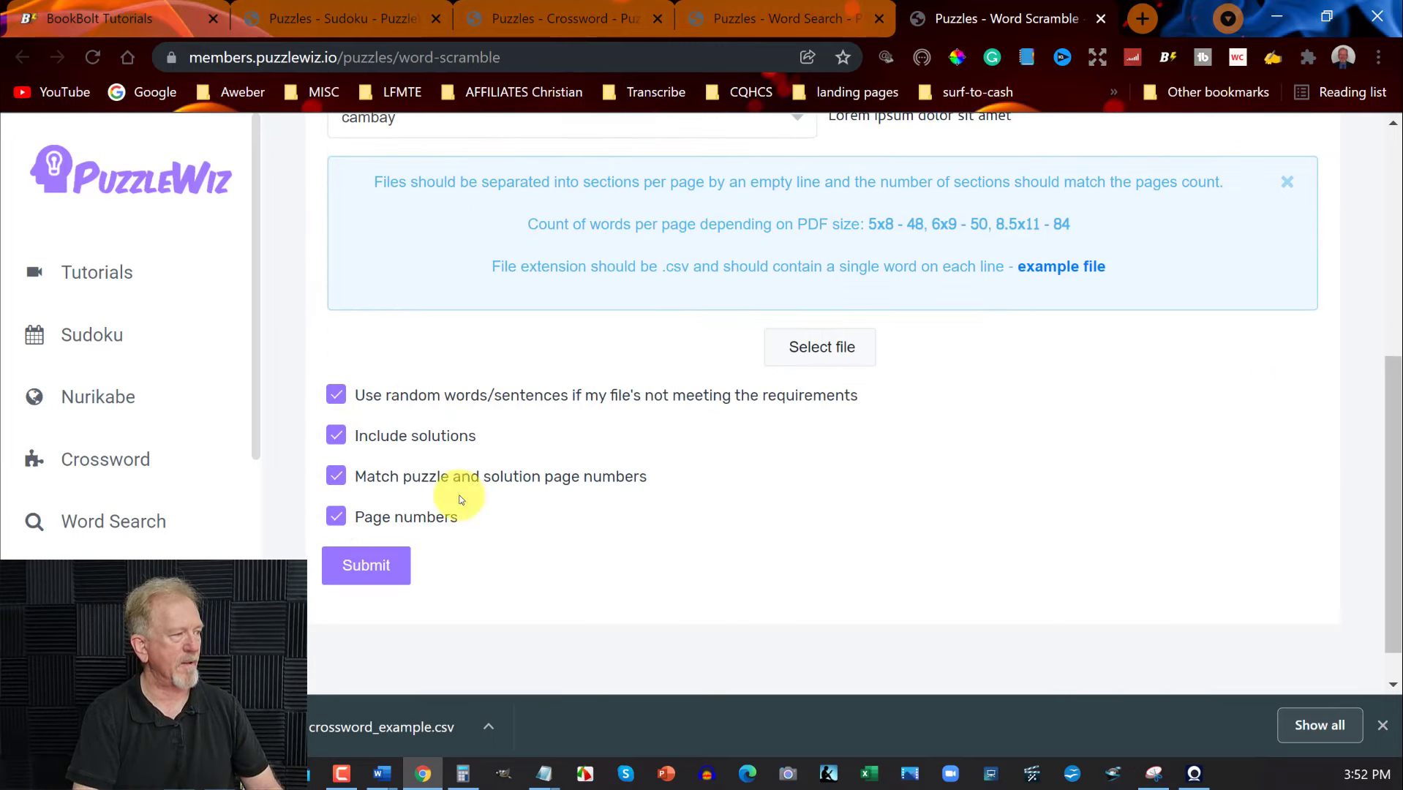
Save the word scramble example file as wordscramble_example in the PuzzelPages folder
{"action": "left_click", "coordinate": [804, 346]}
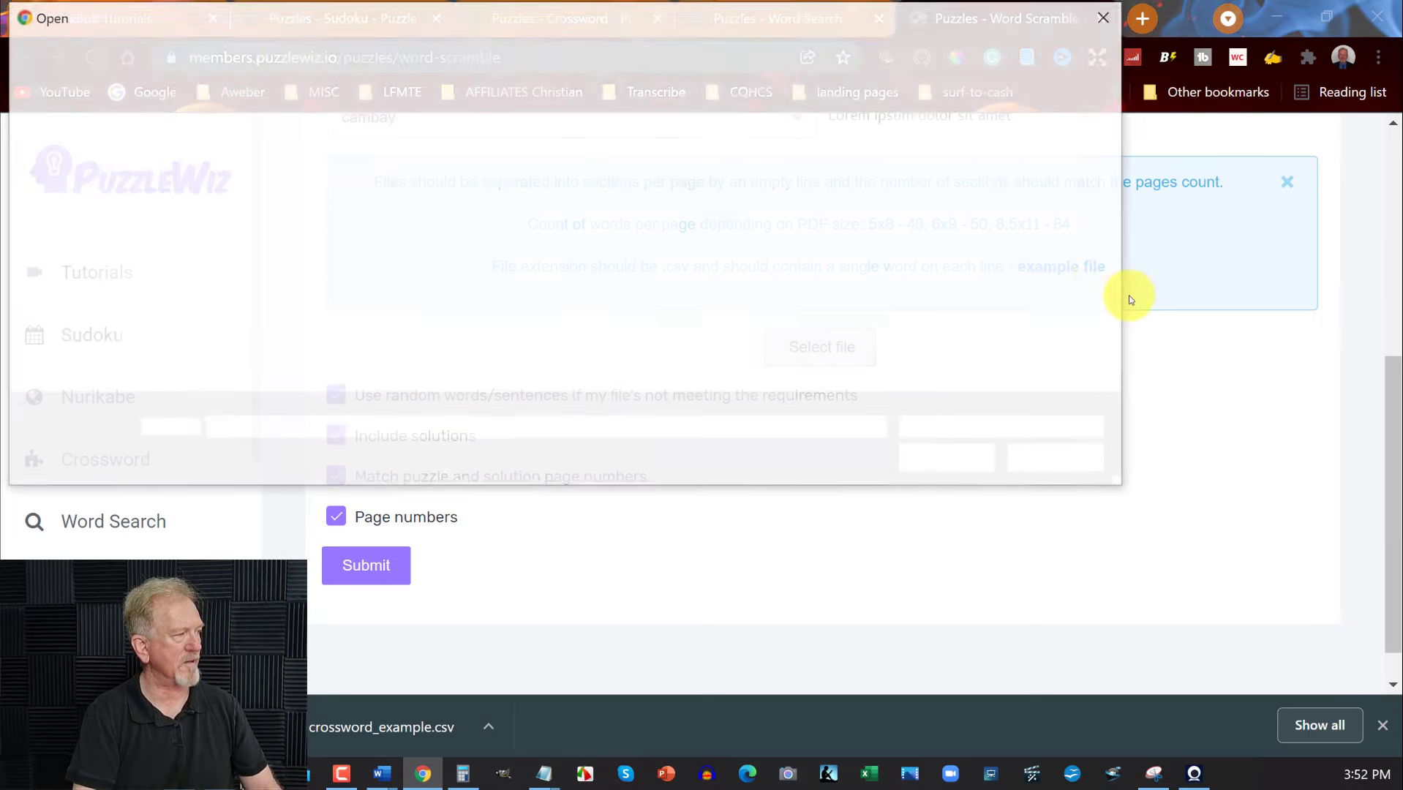
{"action": "left_click", "coordinate": [1096, 15]}
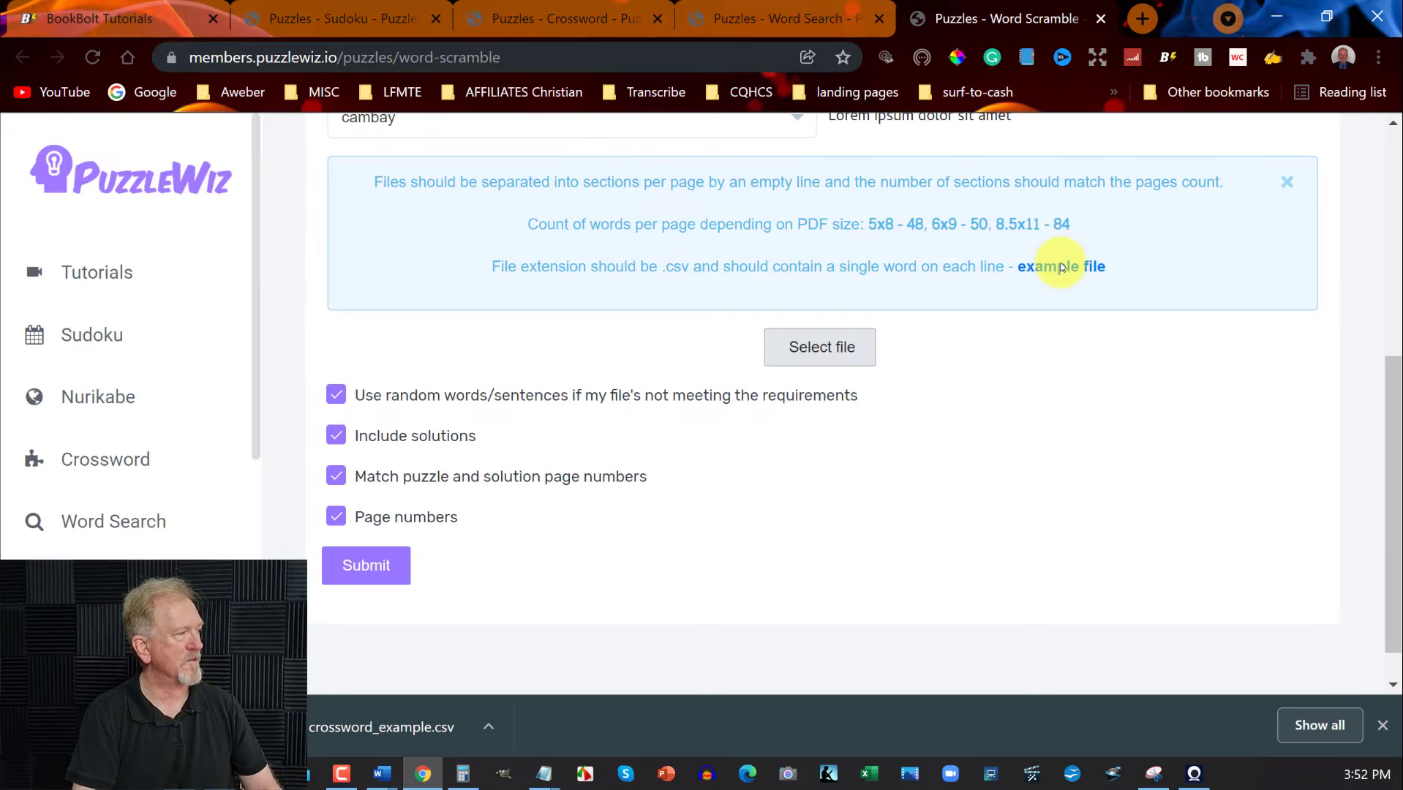
{"action": "left_click", "coordinate": [1061, 266]}
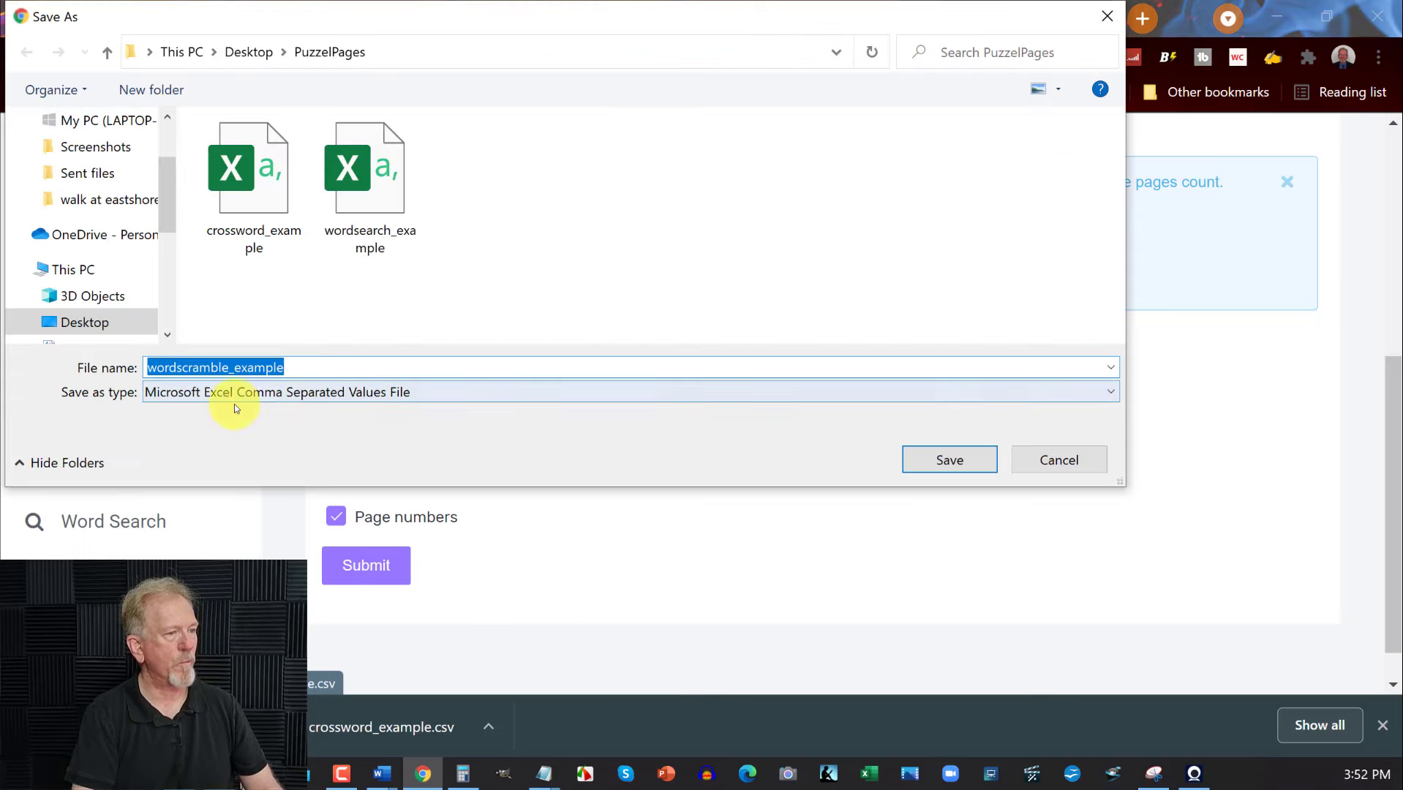
{"action": "left_click", "coordinate": [962, 459]}
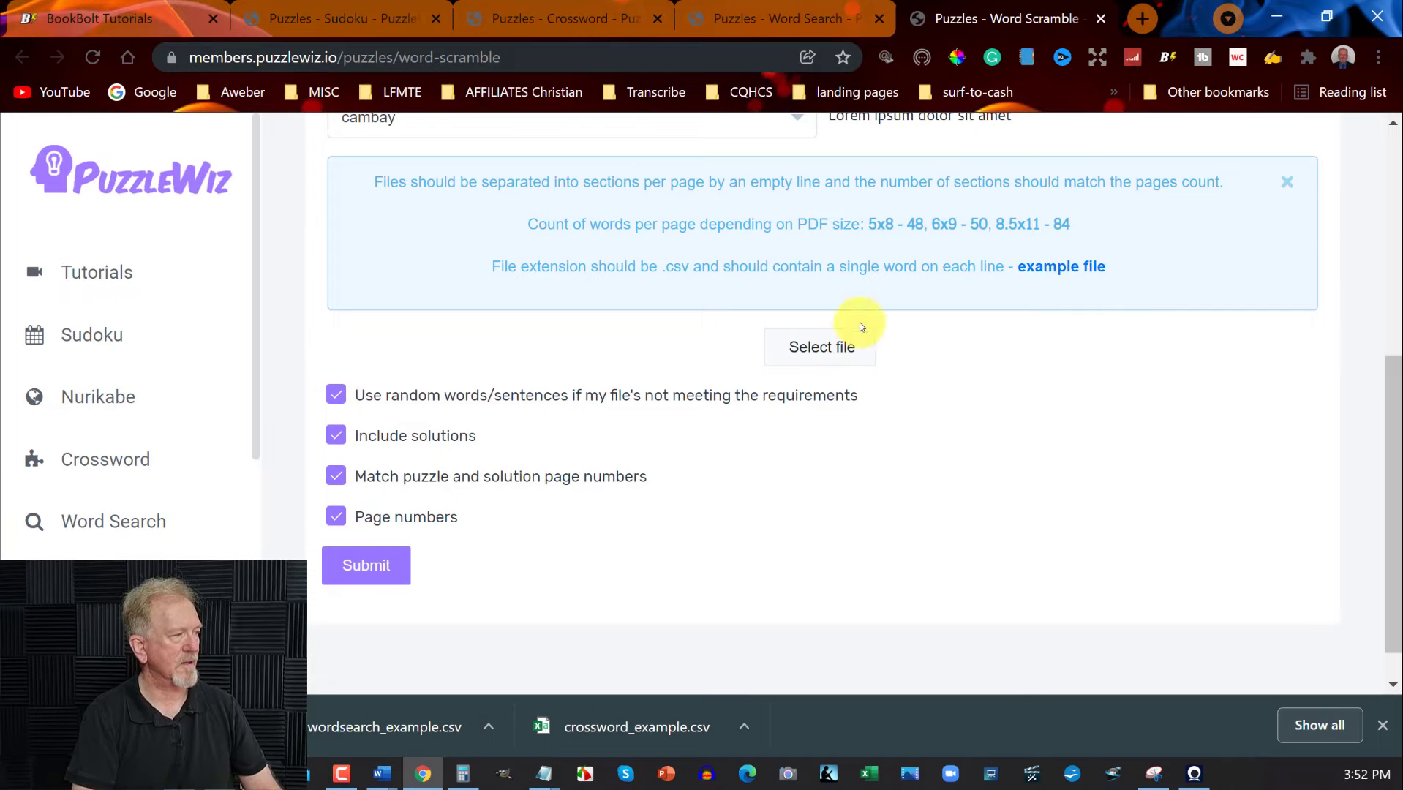
Attach wordscramble_example.csv from the PuzzelPages folder and submit the word scramble document for generation
{"action": "left_click", "coordinate": [801, 347]}
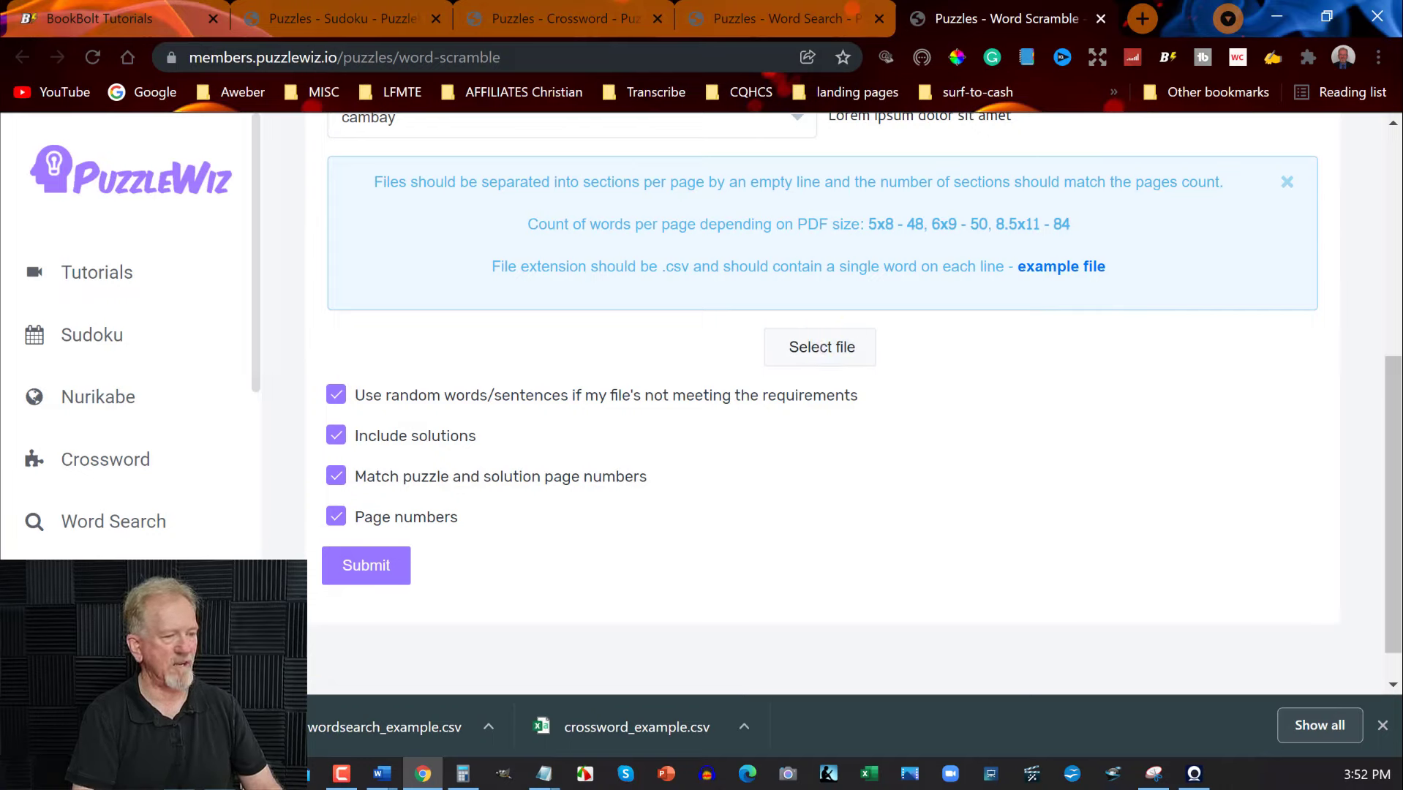
{"action": "left_click", "coordinate": [819, 353]}
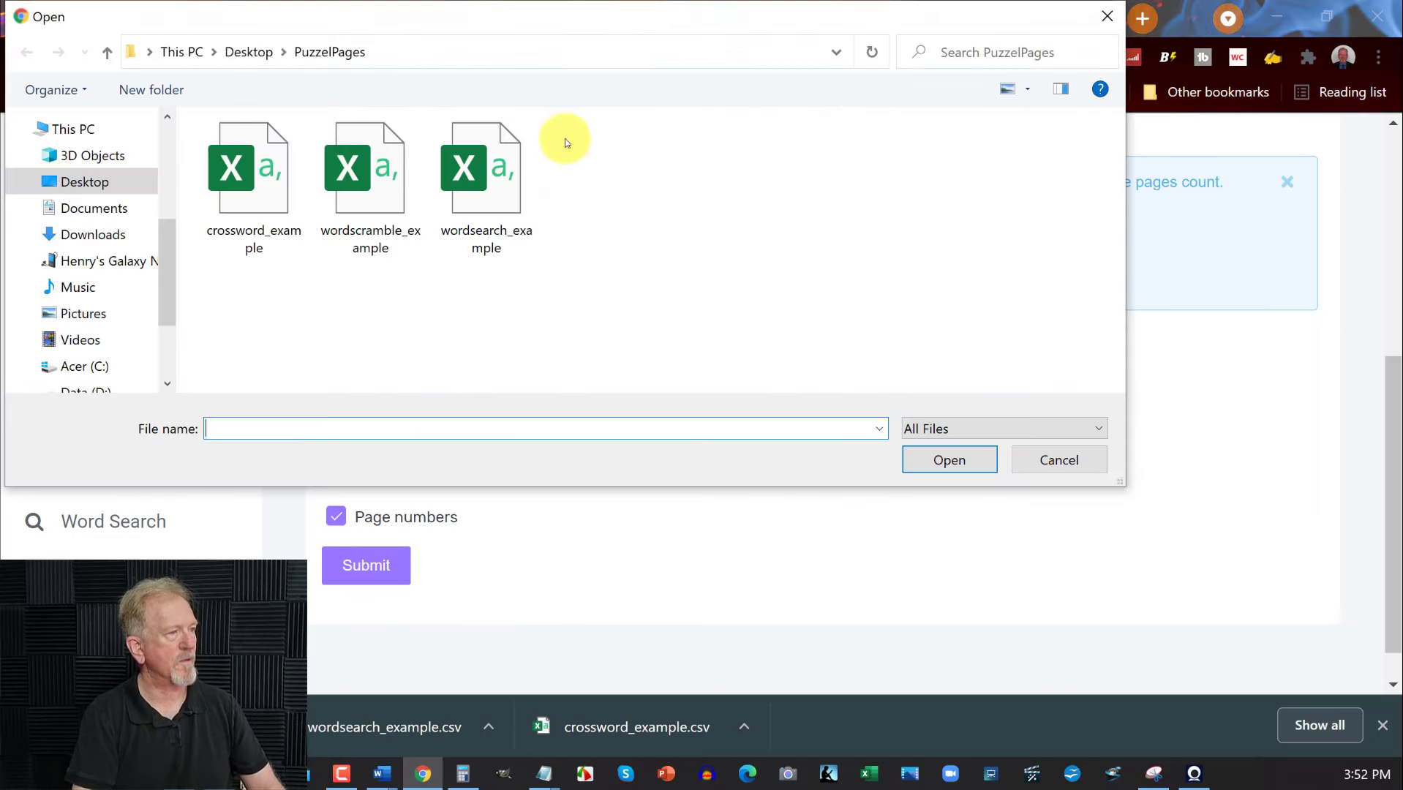
{"action": "double_click", "coordinate": [352, 174]}
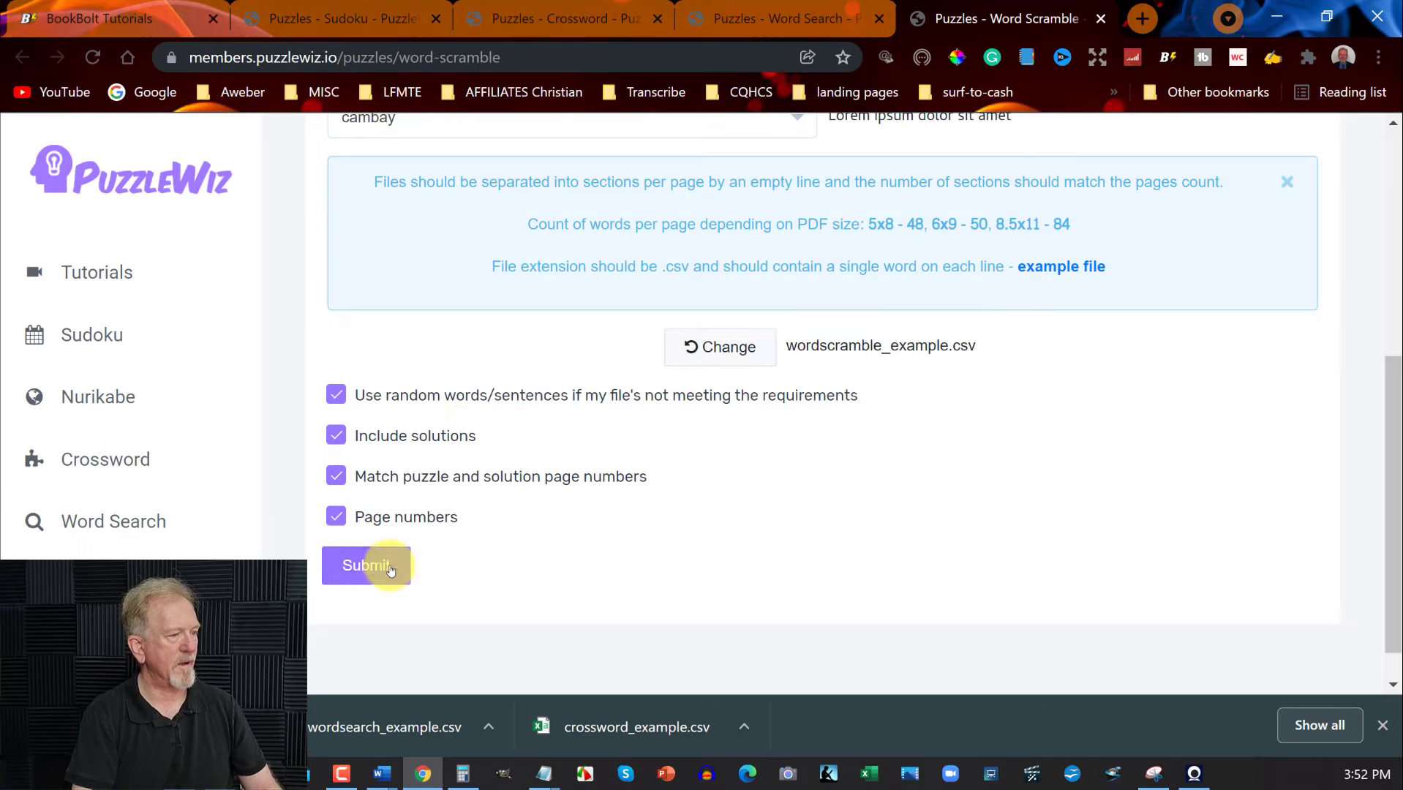
{"action": "left_click", "coordinate": [371, 567]}
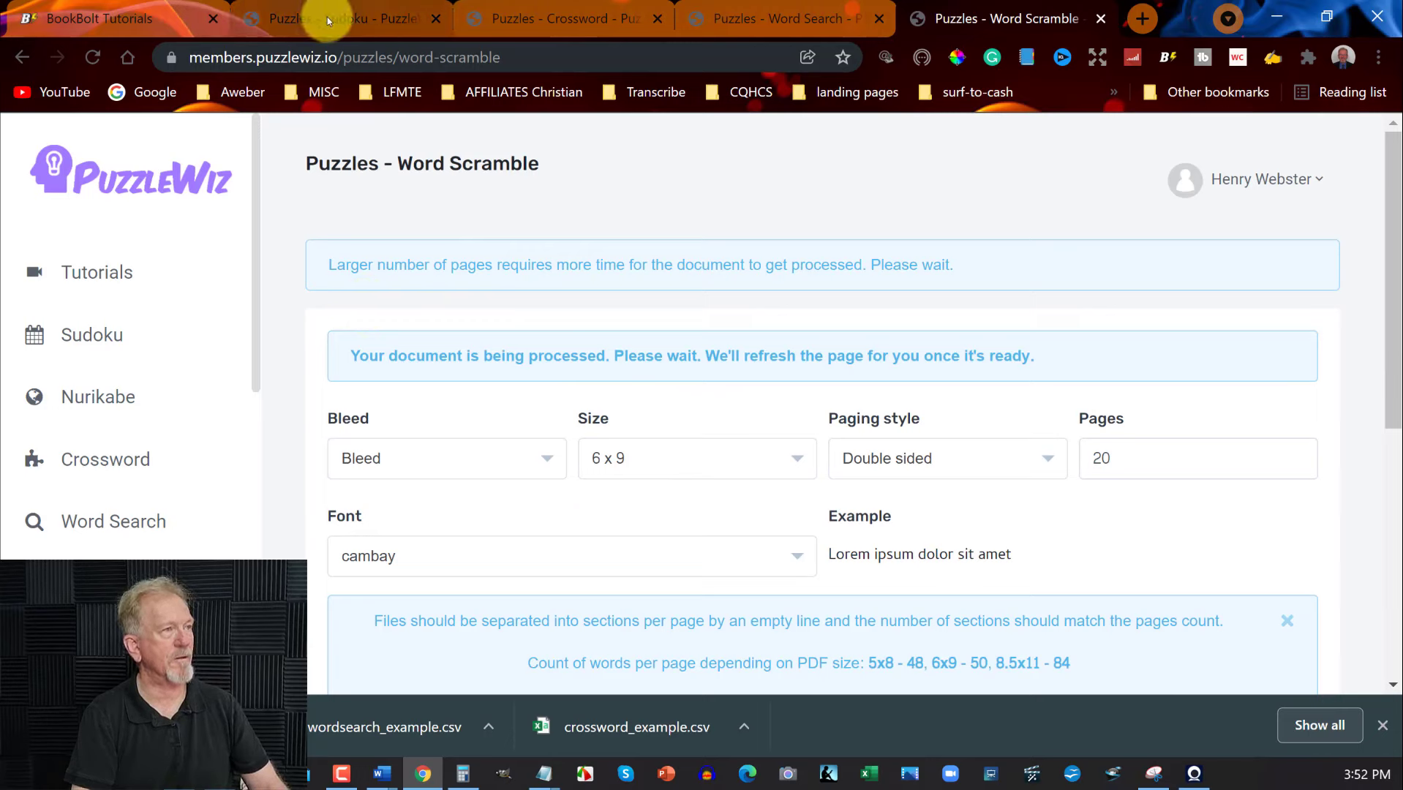
Return to the Sudoku generator and download its finished document as a PDF into the PuzzelPages folder
{"action": "left_click", "coordinate": [311, 6]}
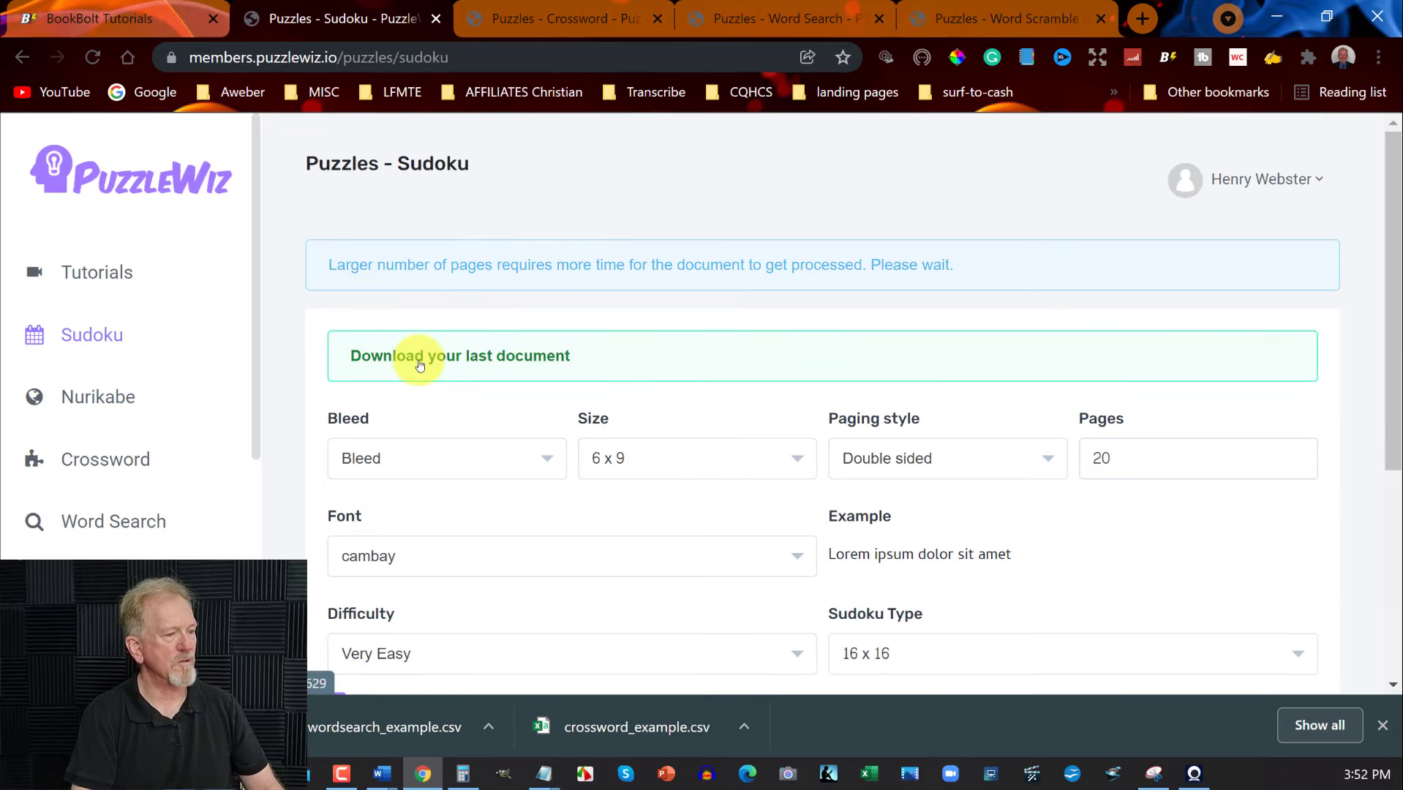
{"action": "left_click", "coordinate": [1379, 726]}
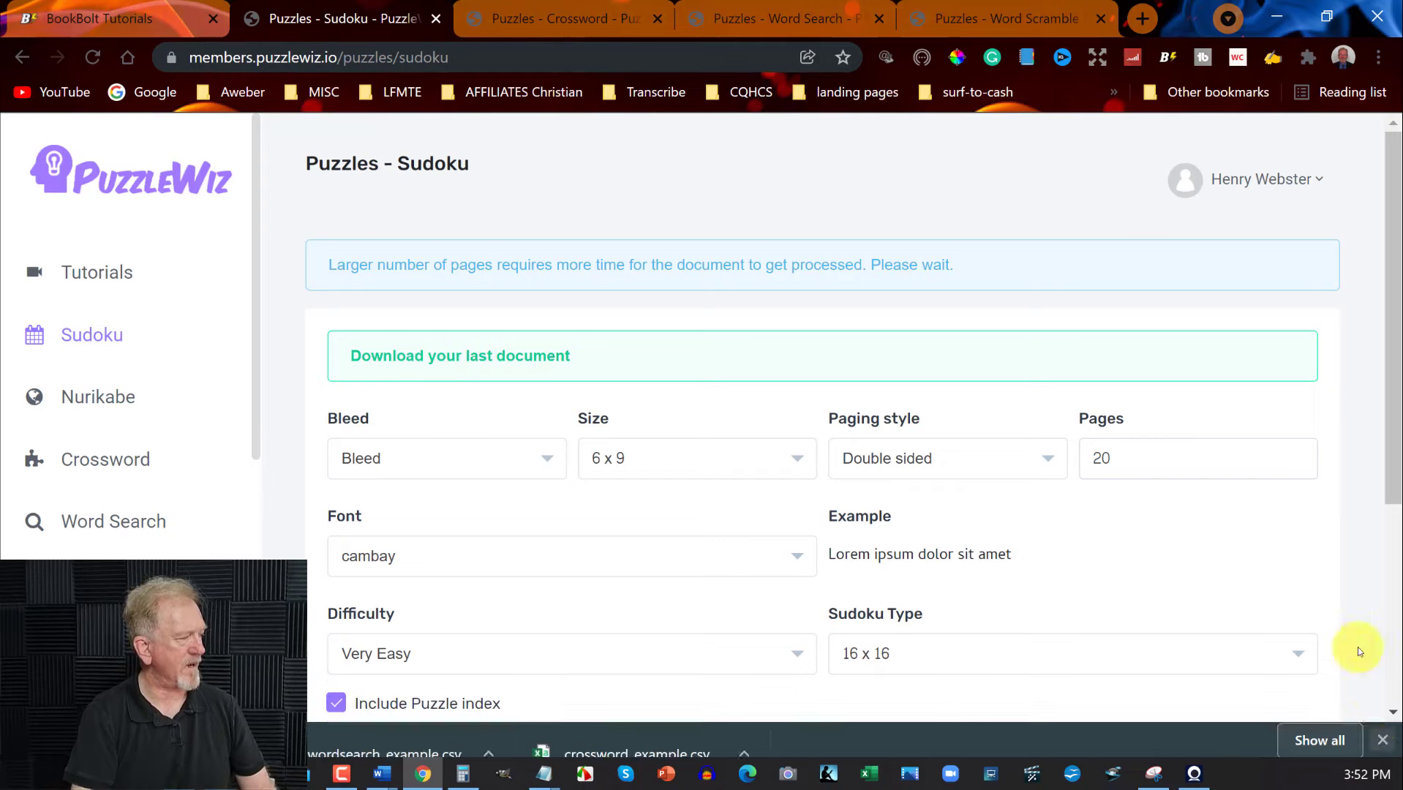
{"action": "left_click", "coordinate": [402, 358]}
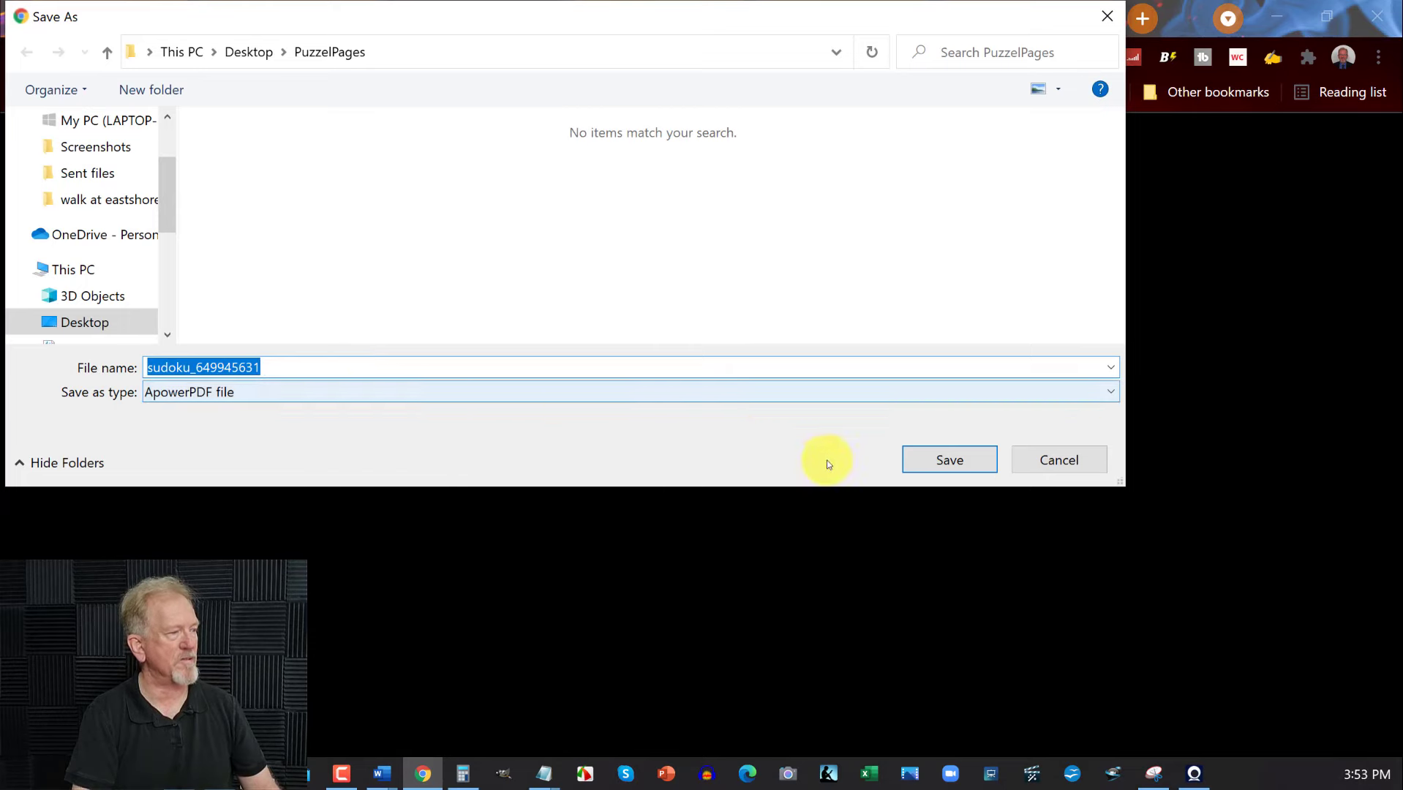
{"action": "left_click", "coordinate": [951, 461]}
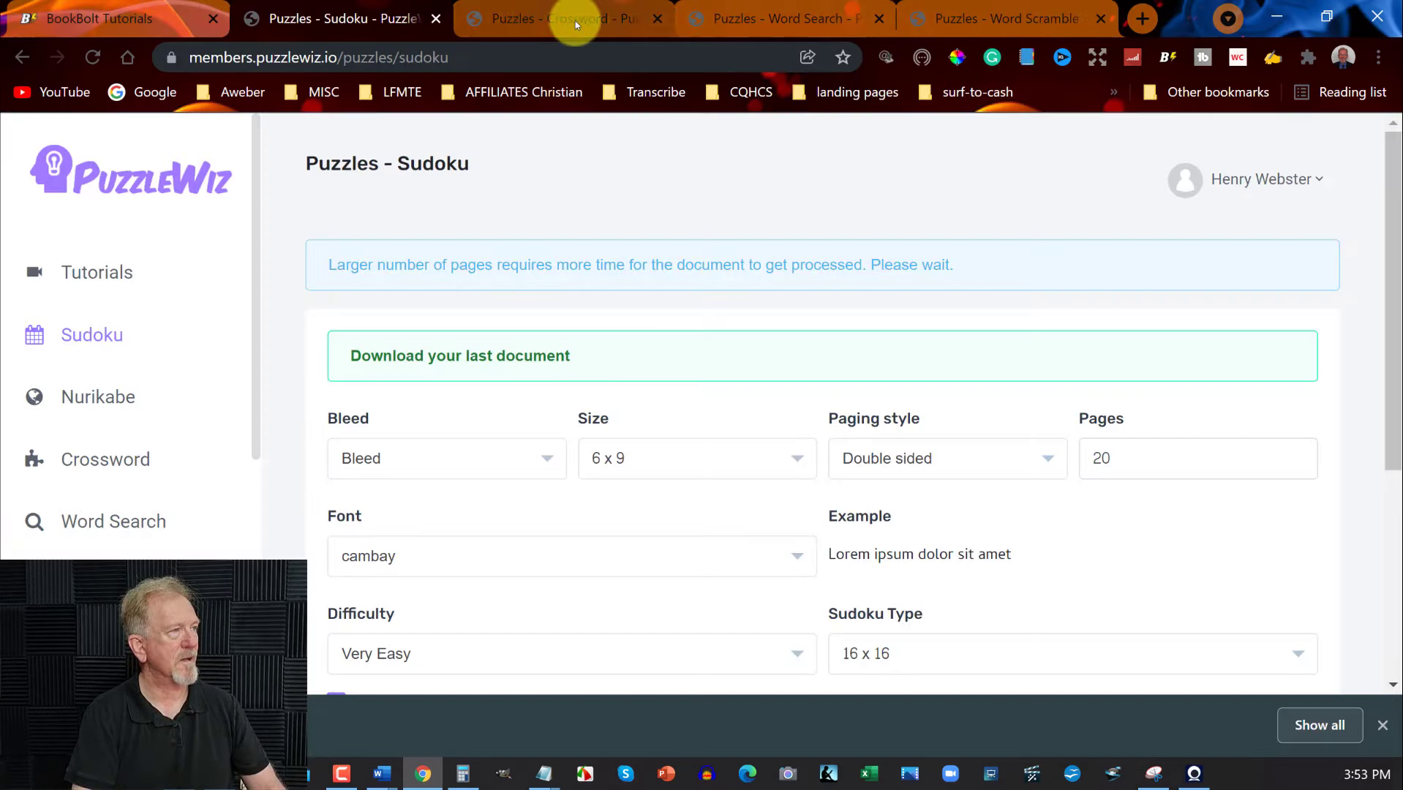
Download the finished crossword document from the Crossword generator into the PuzzelPages folder
{"action": "left_click", "coordinate": [576, 21]}
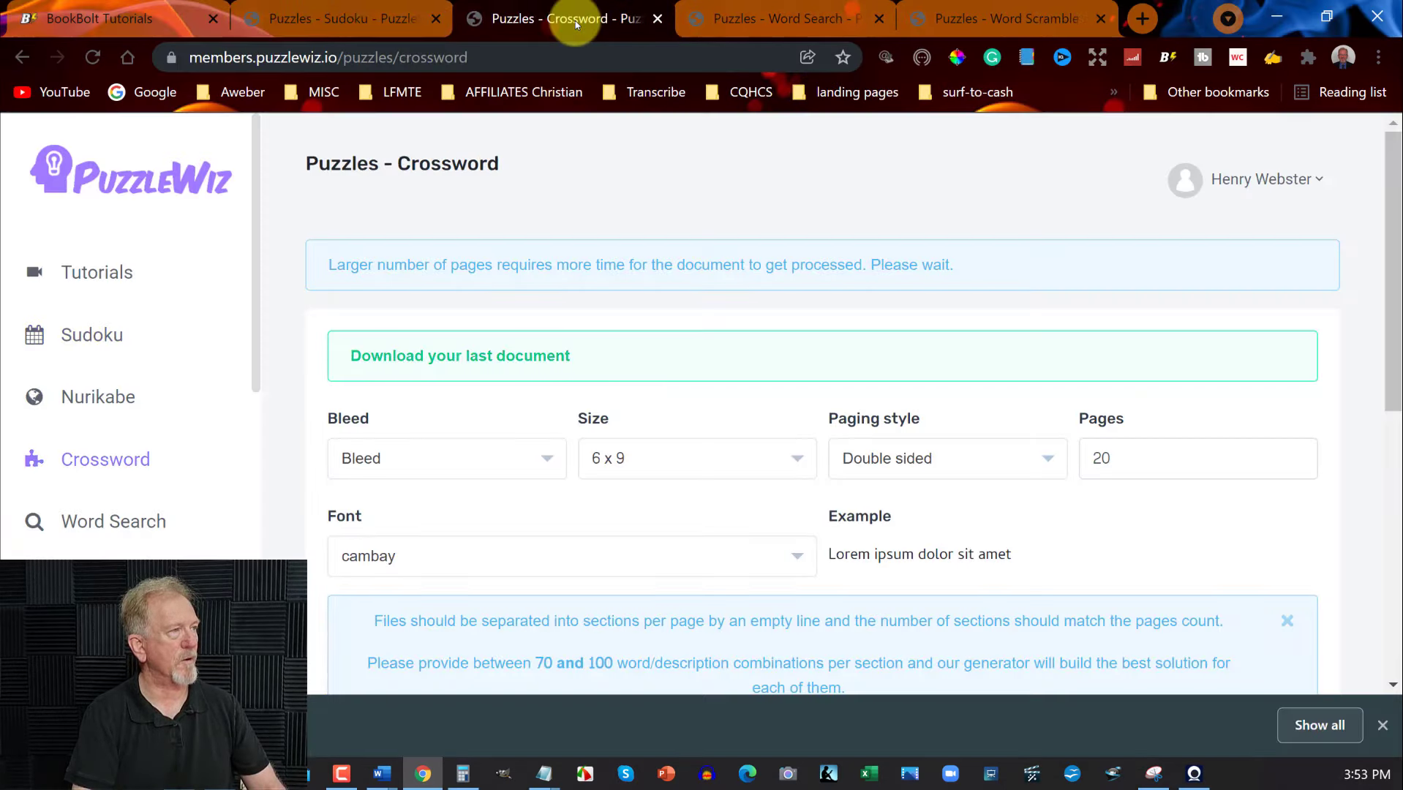
{"action": "left_click", "coordinate": [472, 357]}
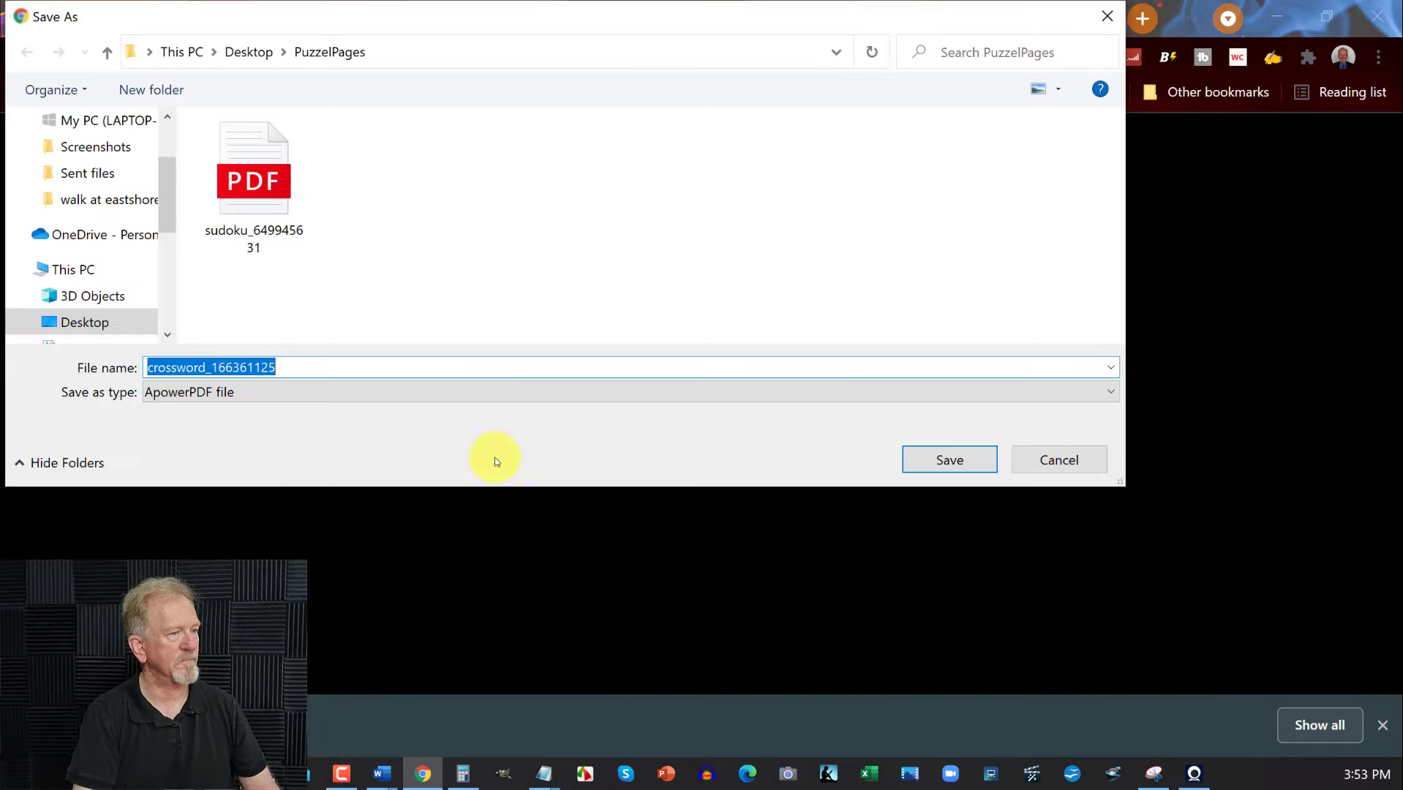
{"action": "left_click", "coordinate": [977, 457]}
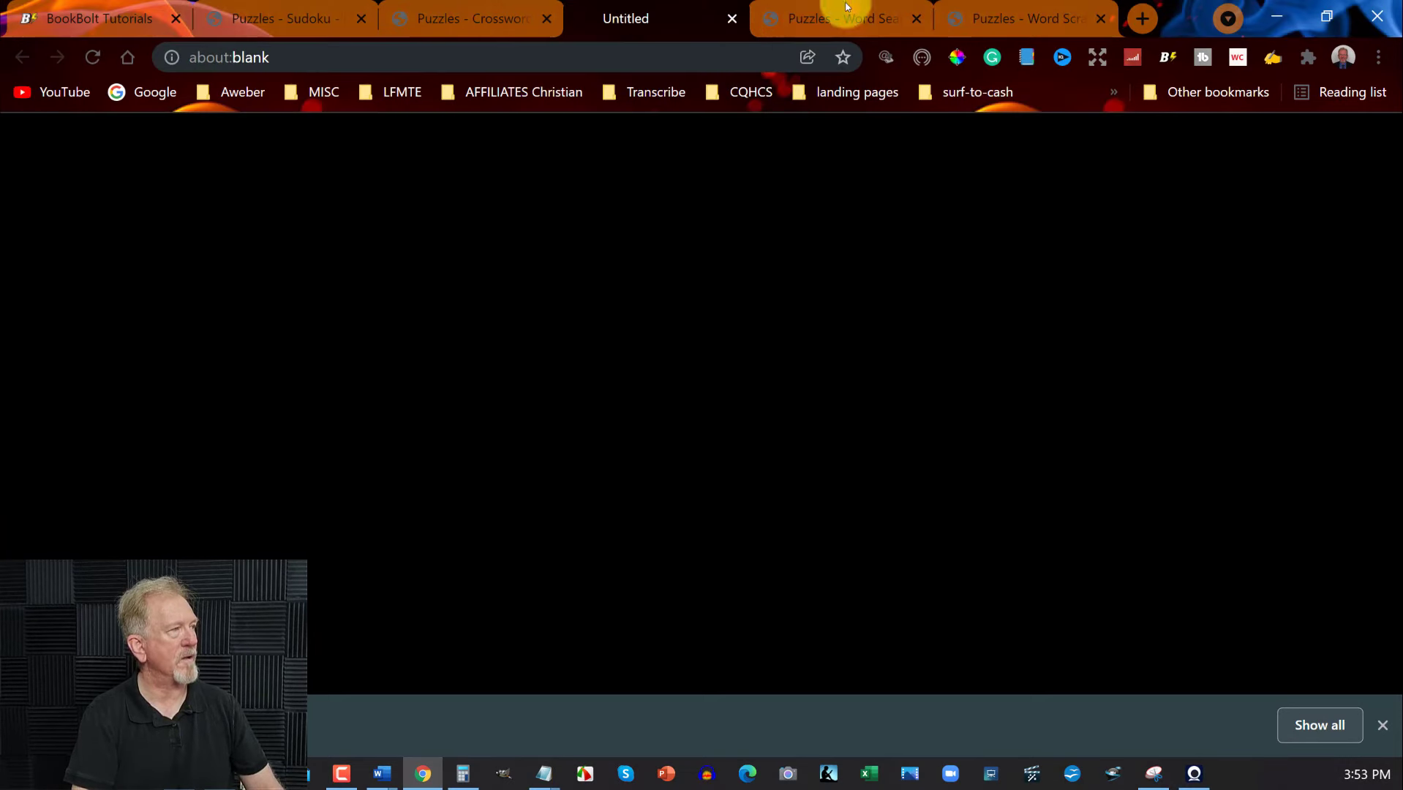
Download the finished word search document from the Word Search generator into the PuzzelPages folder
{"action": "left_click", "coordinate": [847, 16]}
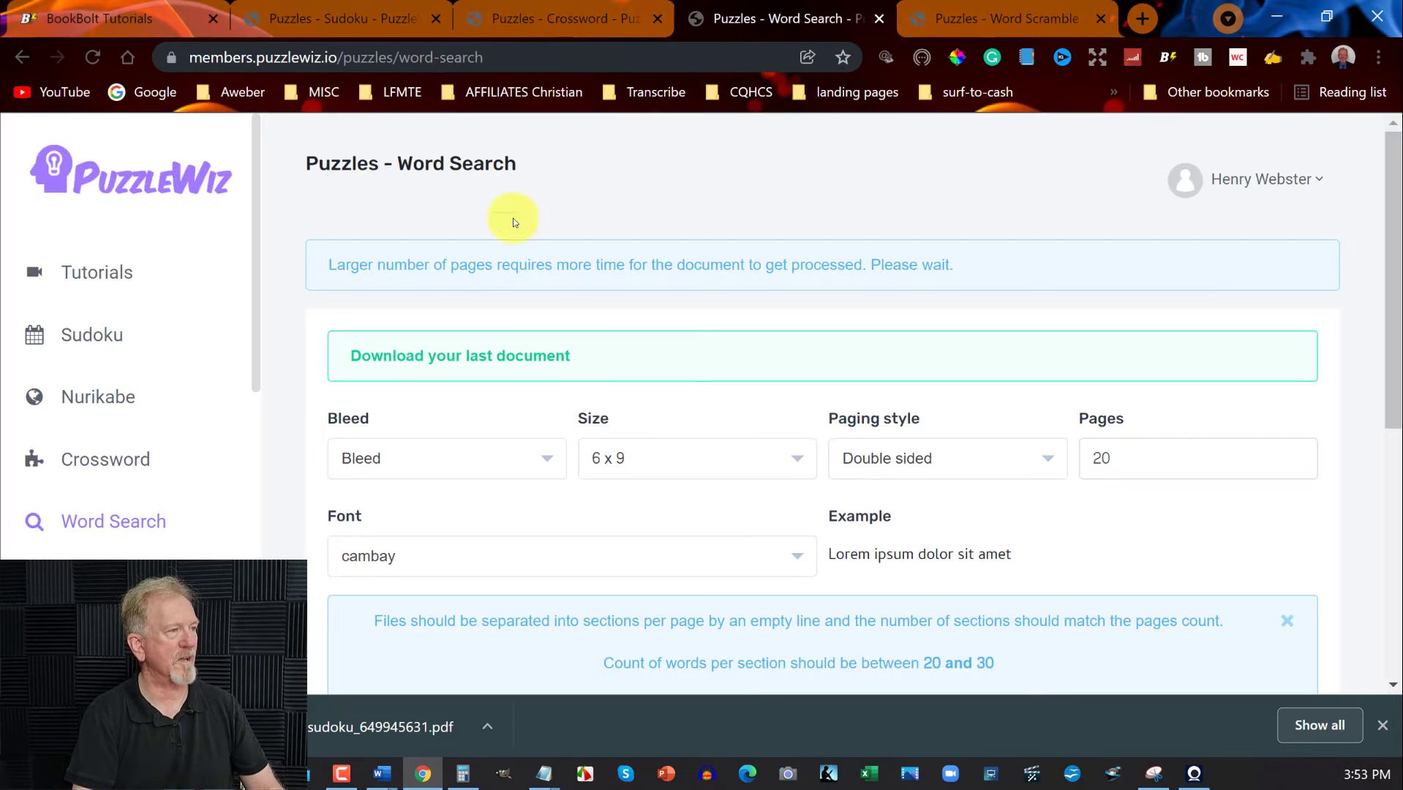
{"action": "left_click", "coordinate": [459, 355]}
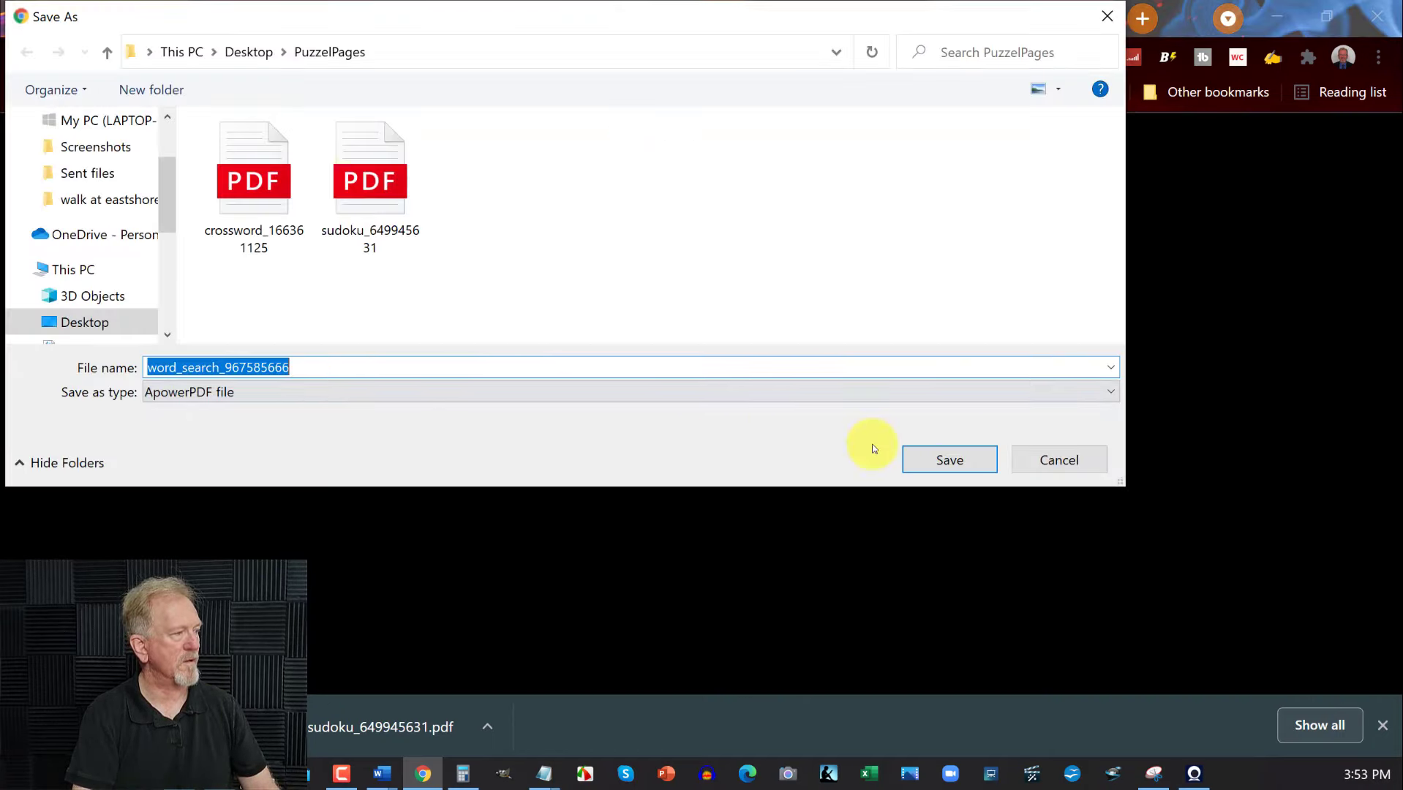
{"action": "left_click", "coordinate": [949, 460]}
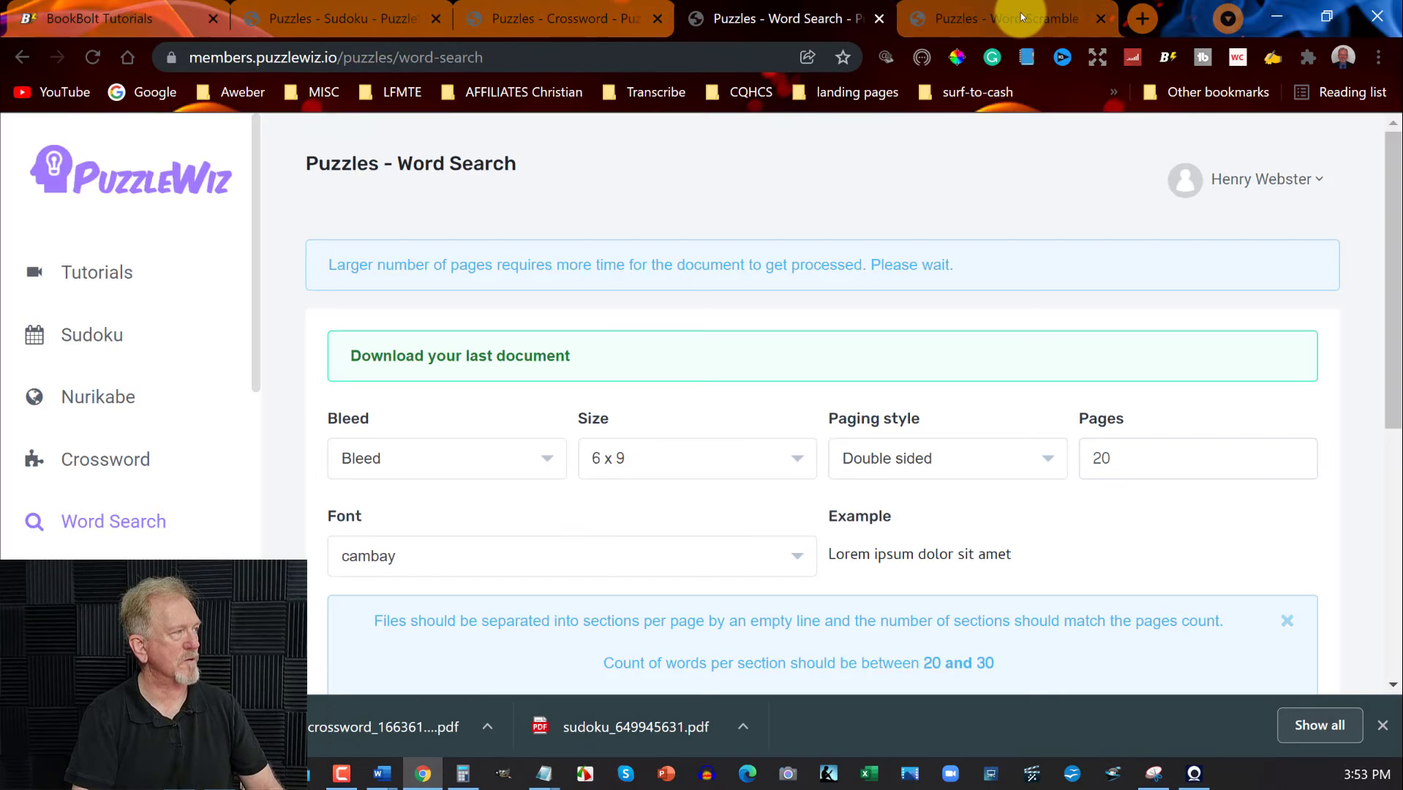
Download the finished word scramble document from the Word Scramble generator into the PuzzelPages folder
{"action": "left_click", "coordinate": [1021, 16]}
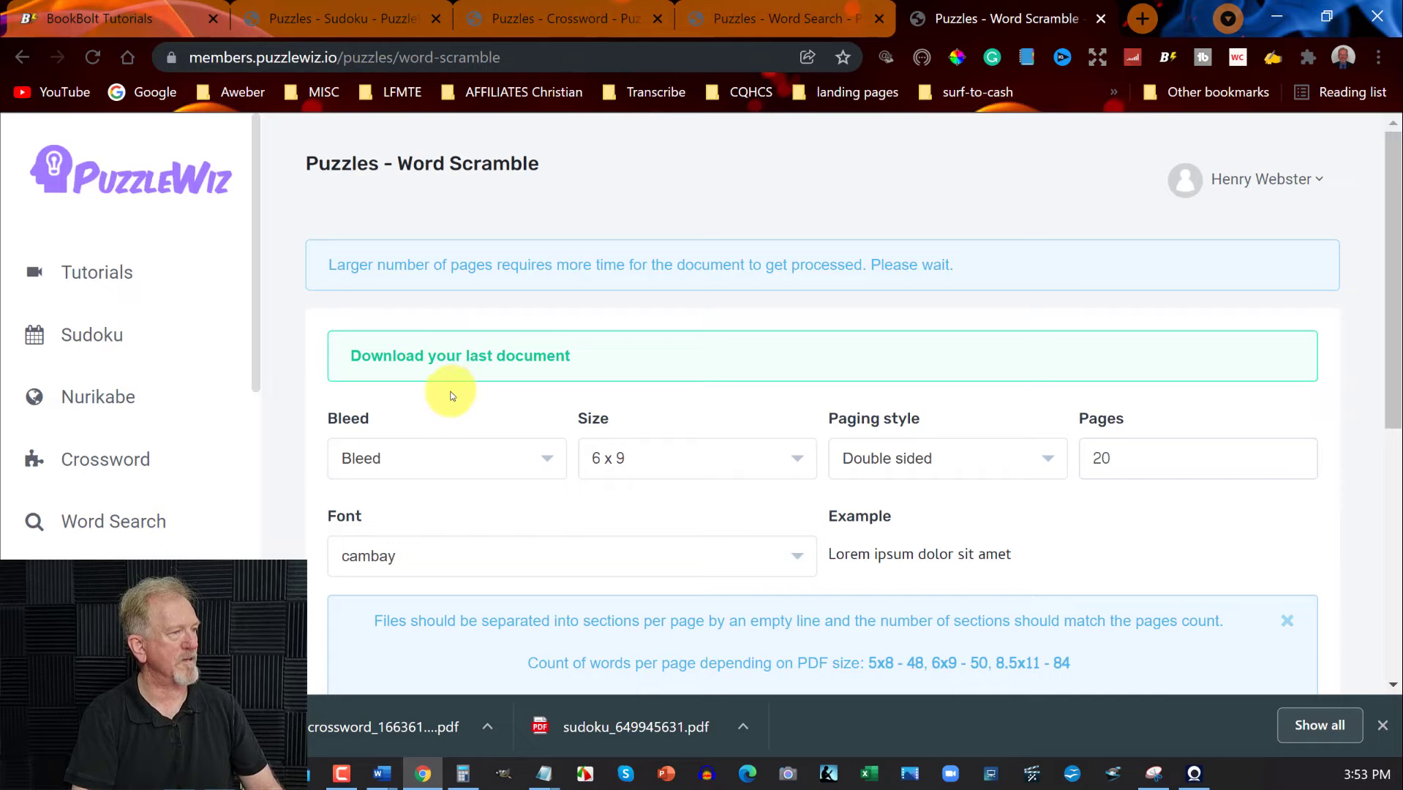
{"action": "left_click", "coordinate": [481, 355]}
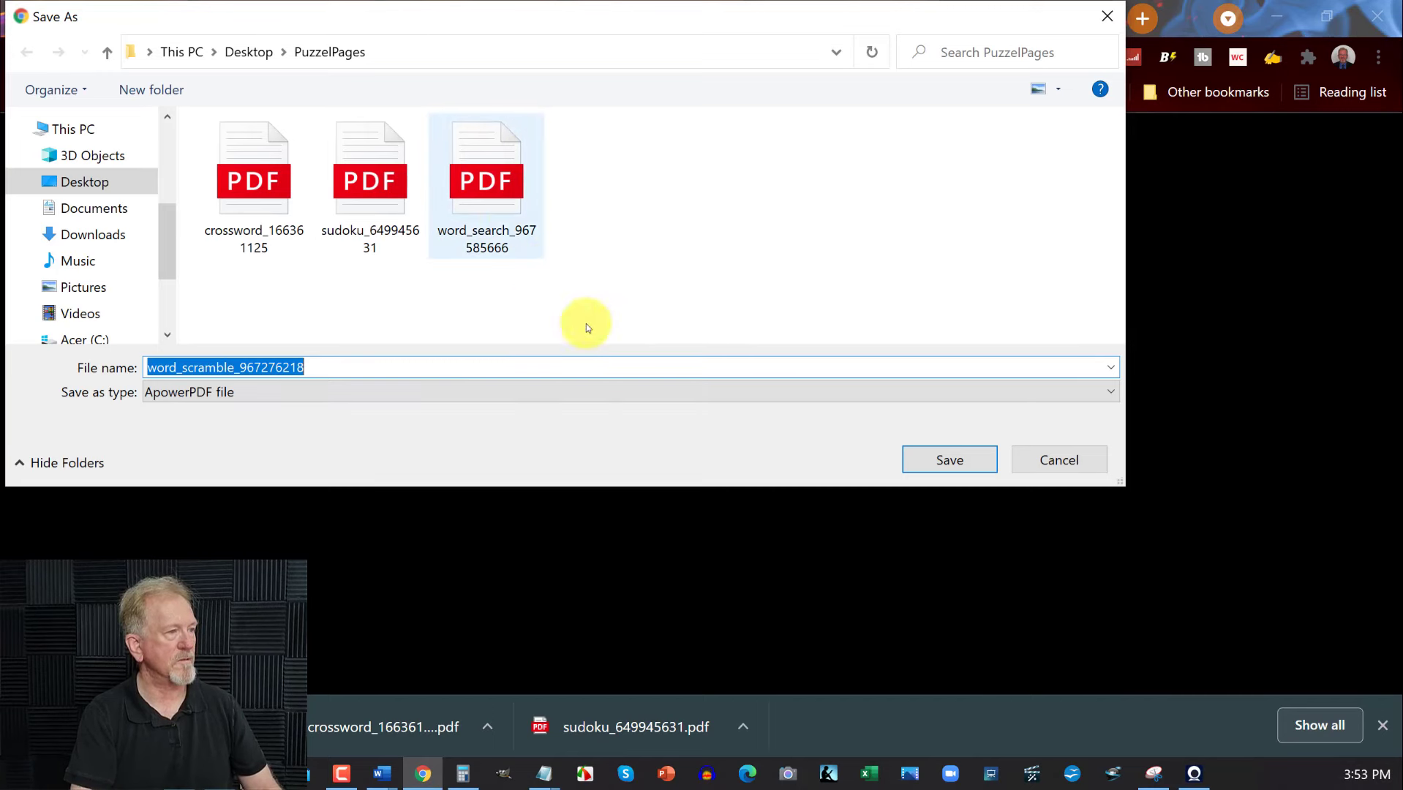
{"action": "left_click", "coordinate": [980, 463]}
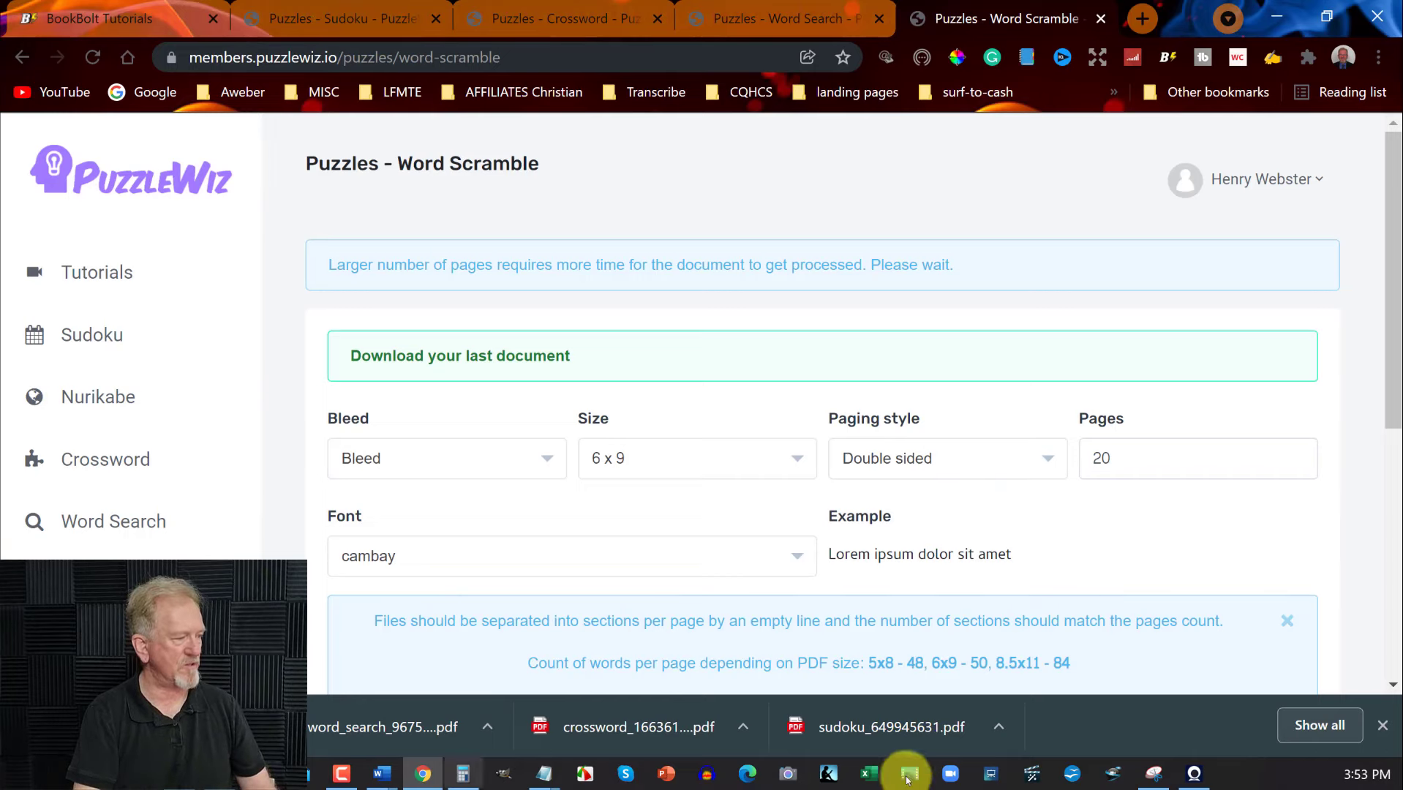
Open the downloaded Sudoku, crossword and word search PDFs in the browser for review
{"action": "left_click", "coordinate": [1000, 735]}
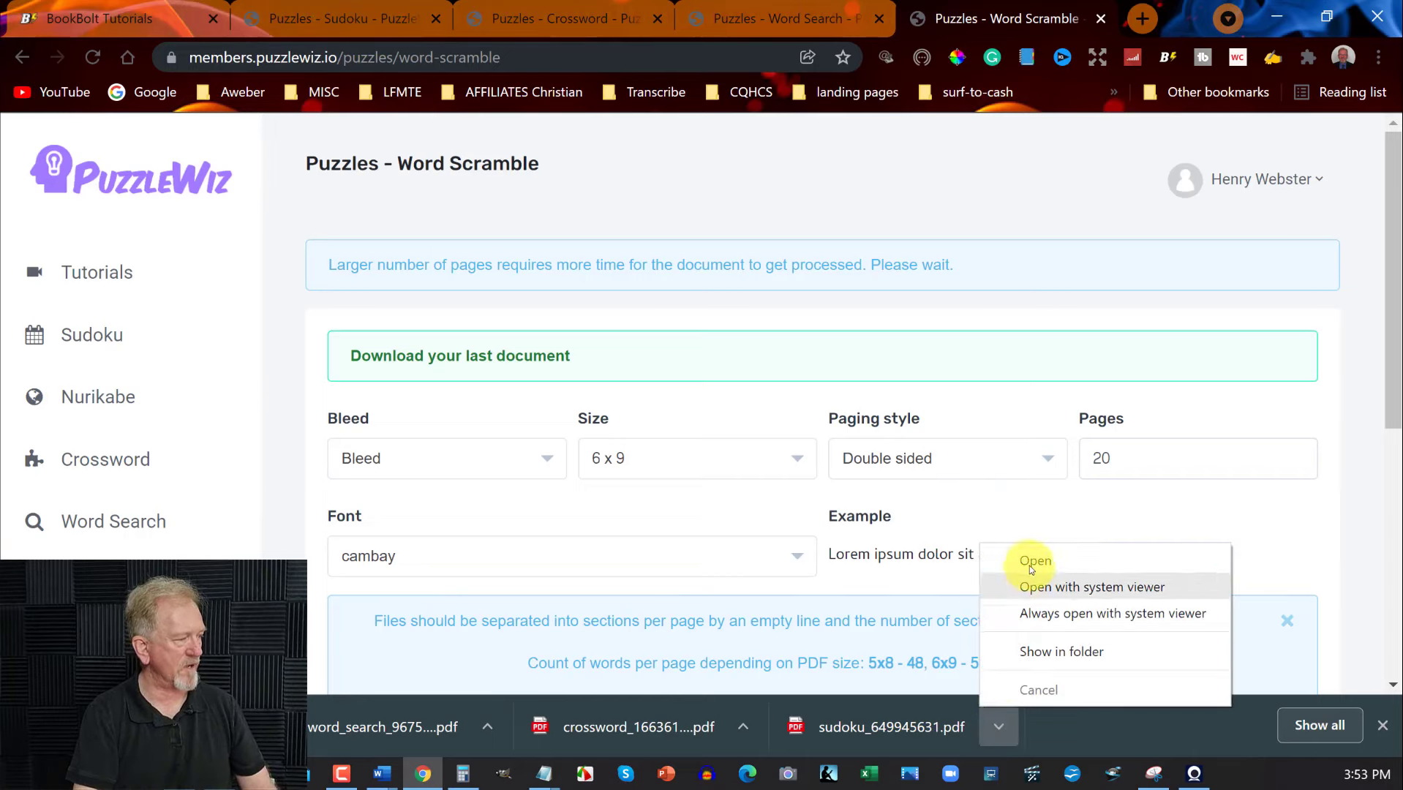
{"action": "left_click", "coordinate": [1029, 566]}
{"action": "left_click", "coordinate": [743, 726]}
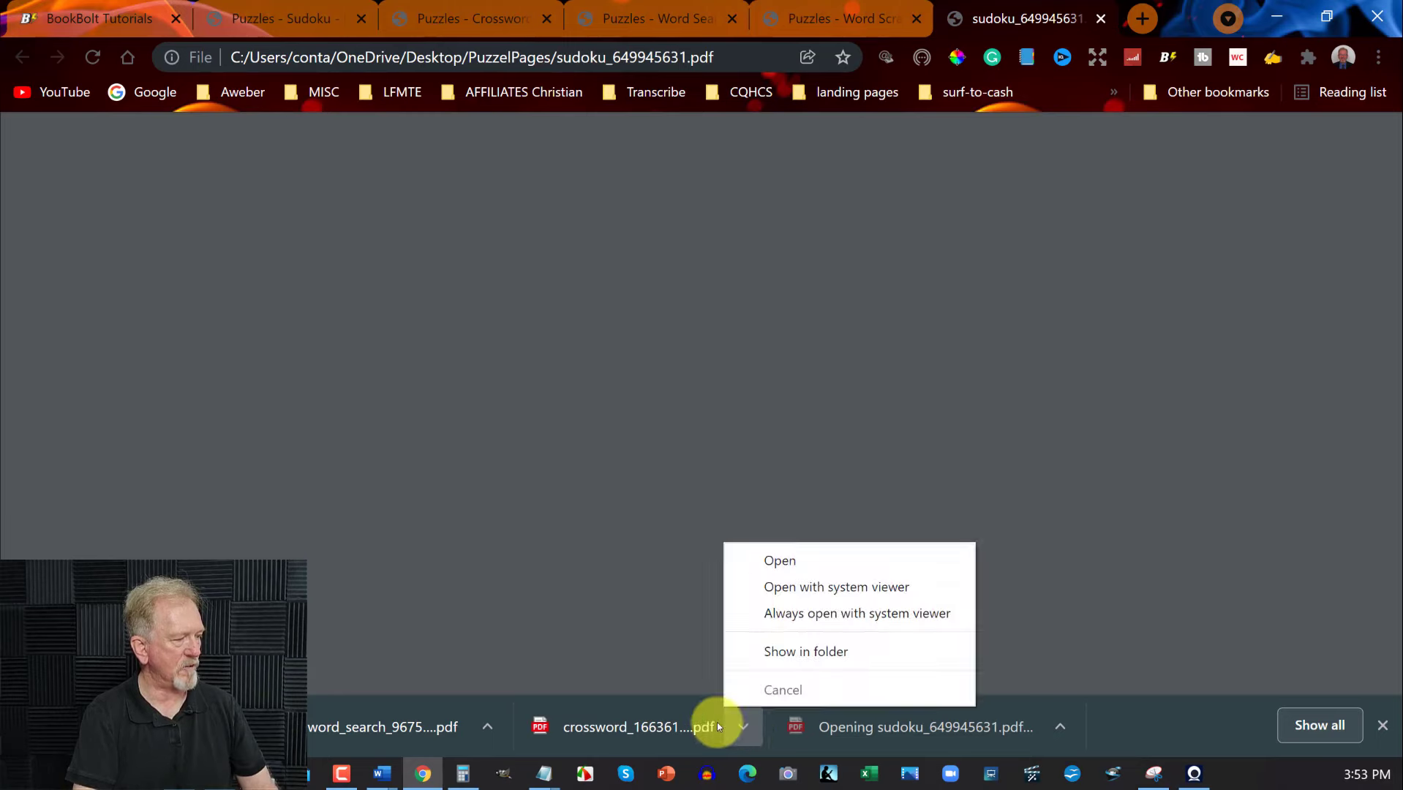
{"action": "left_click", "coordinate": [773, 561]}
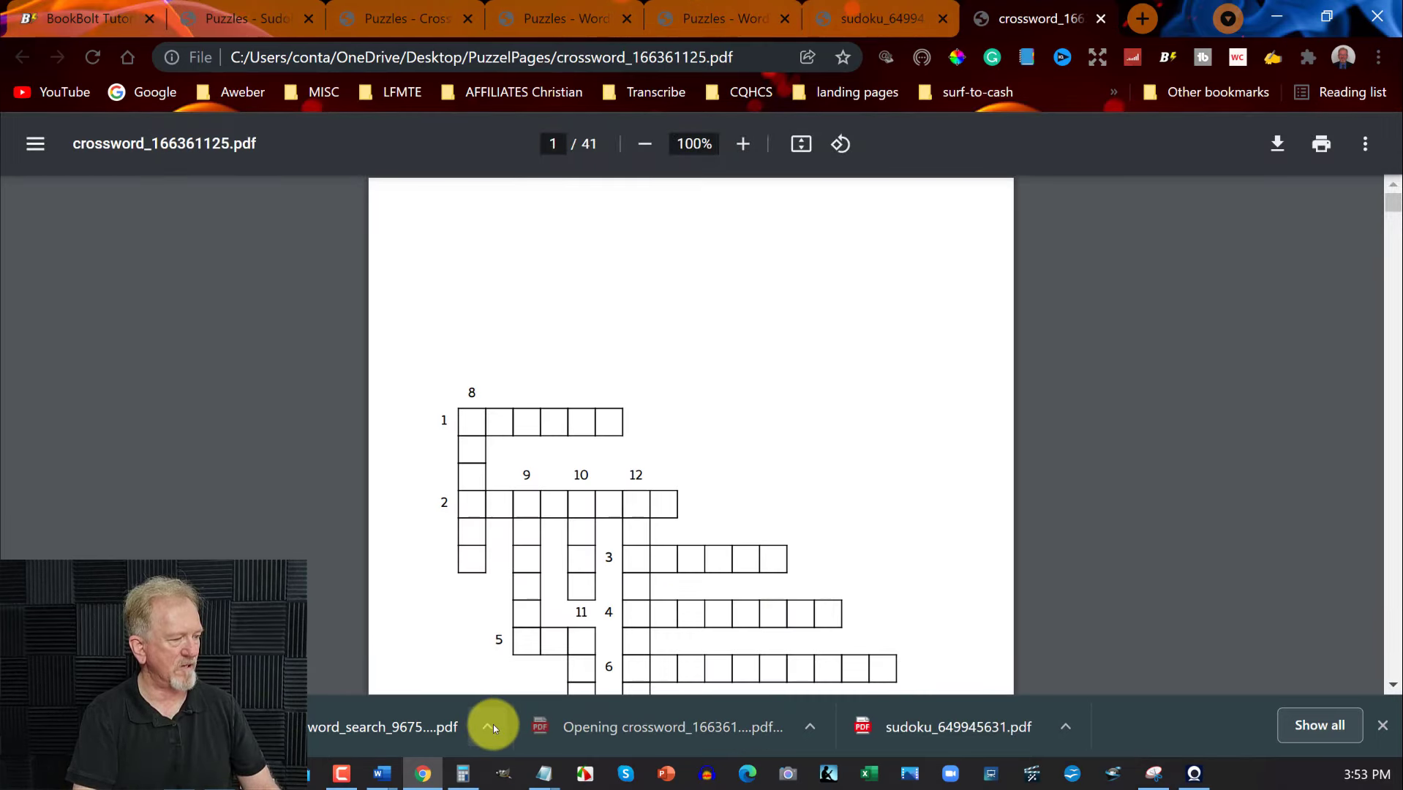
{"action": "left_click", "coordinate": [493, 726]}
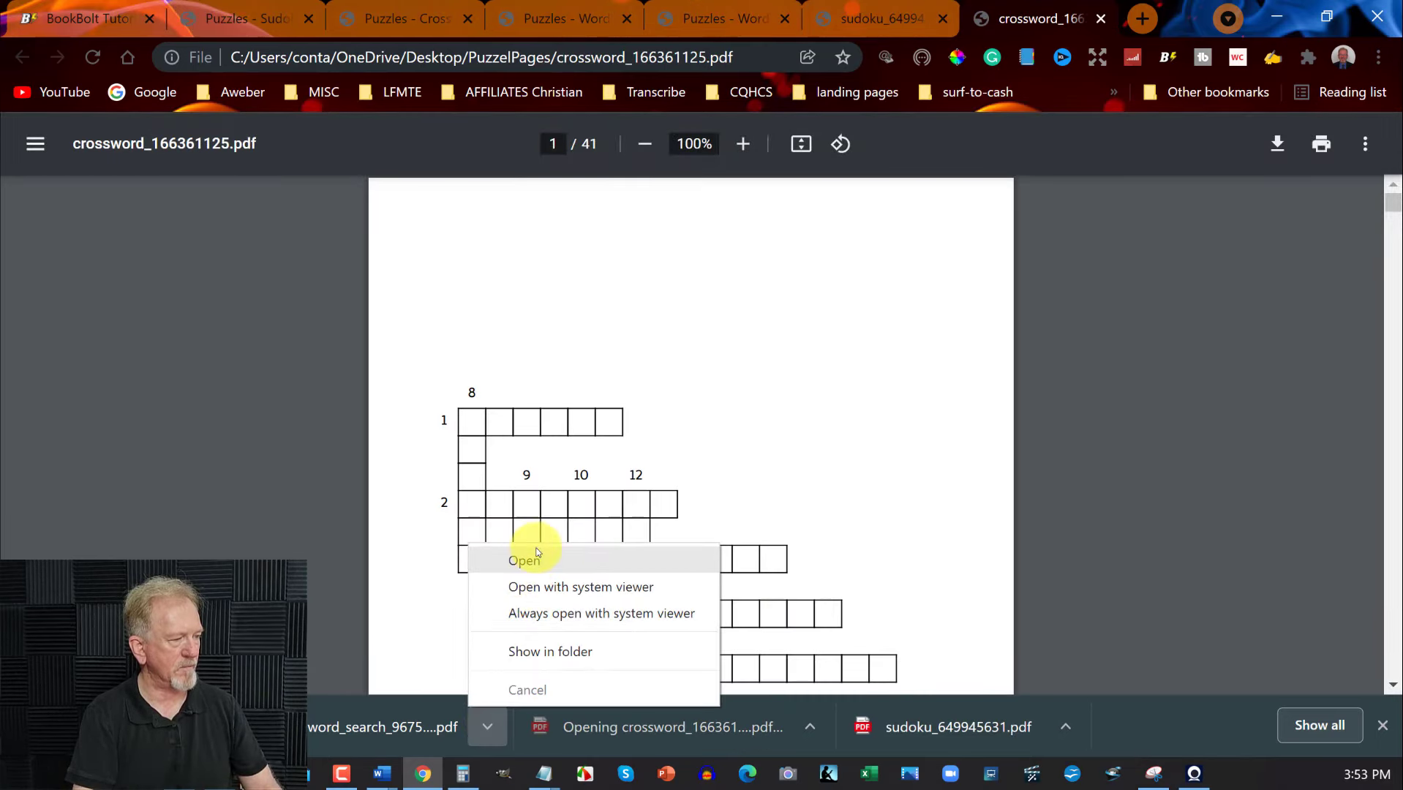
{"action": "left_click", "coordinate": [445, 647]}
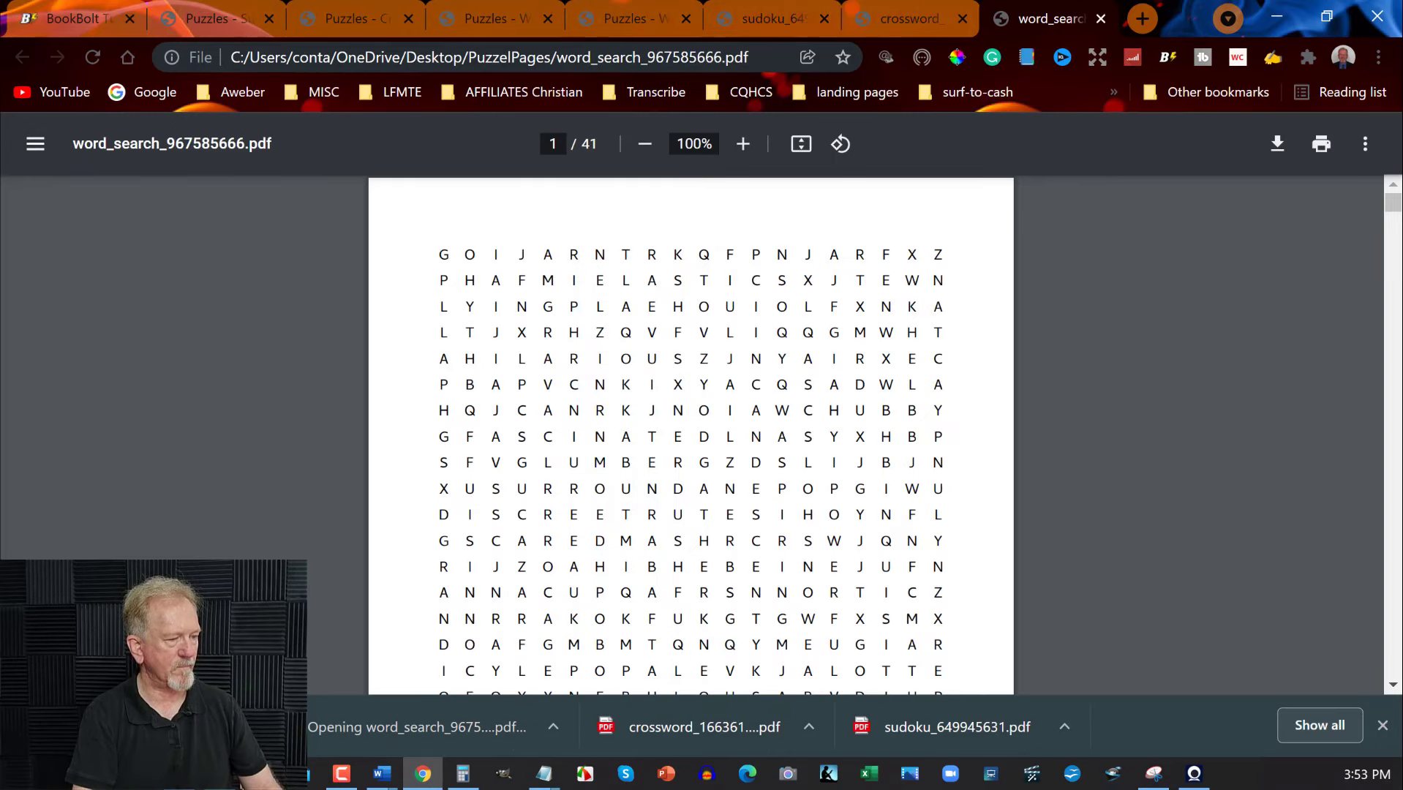
Open the downloaded word scramble PDF and set its zoom to 60% to view a full page
{"action": "left_click", "coordinate": [297, 726]}
{"action": "left_click", "coordinate": [265, 559]}
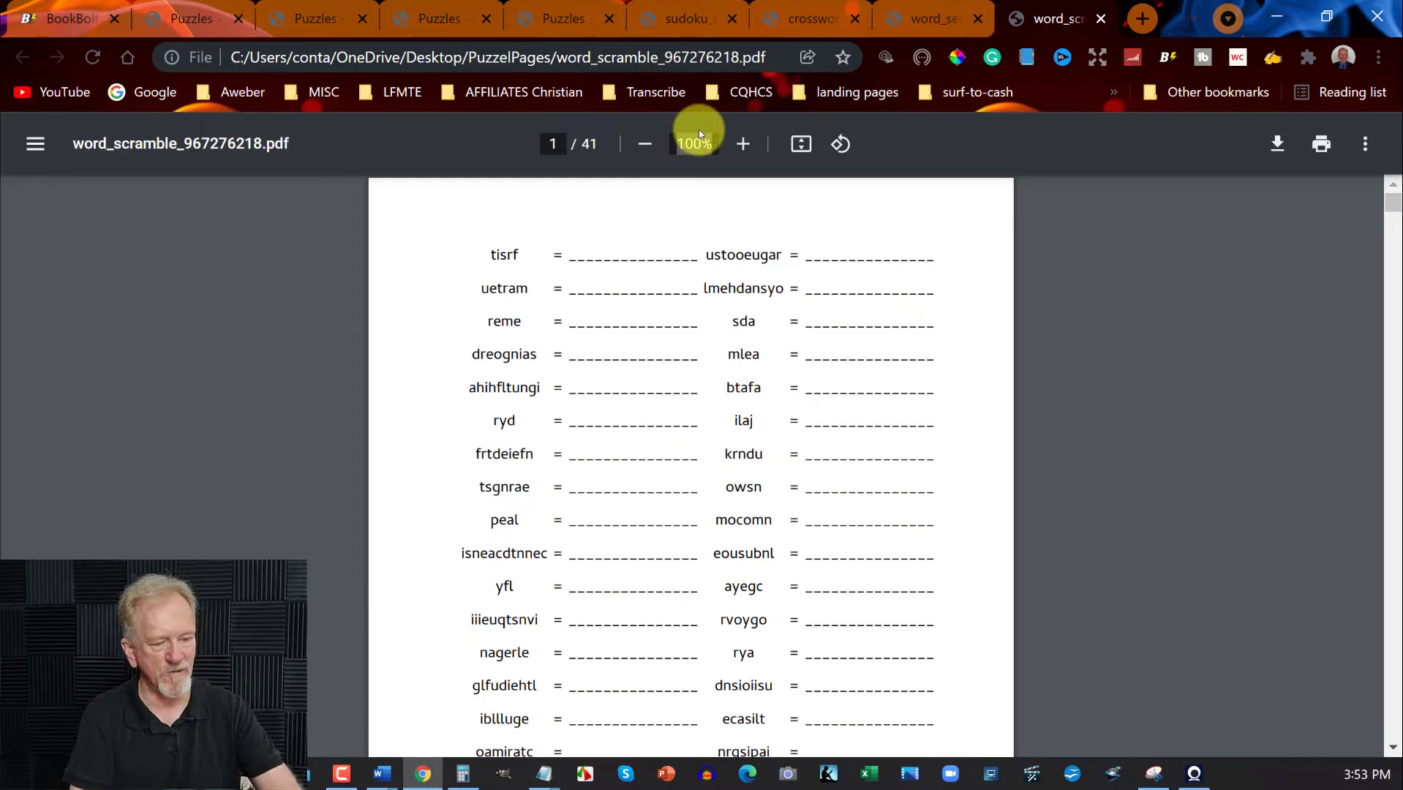
{"action": "key", "text": "Return"}
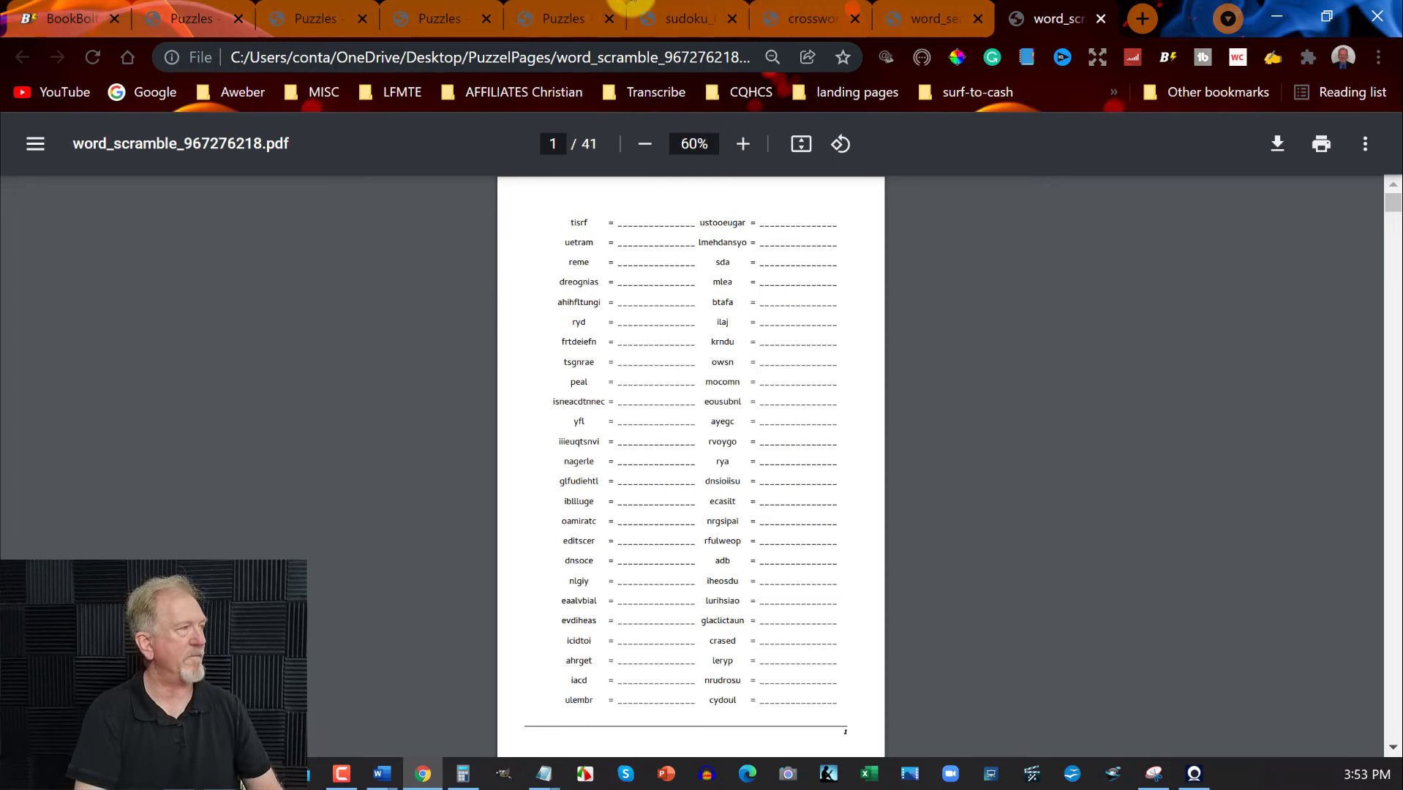
Set the word search PDF's zoom to 60% and open the crossword PDF's zoom value for editing
{"action": "left_click", "coordinate": [908, 20]}
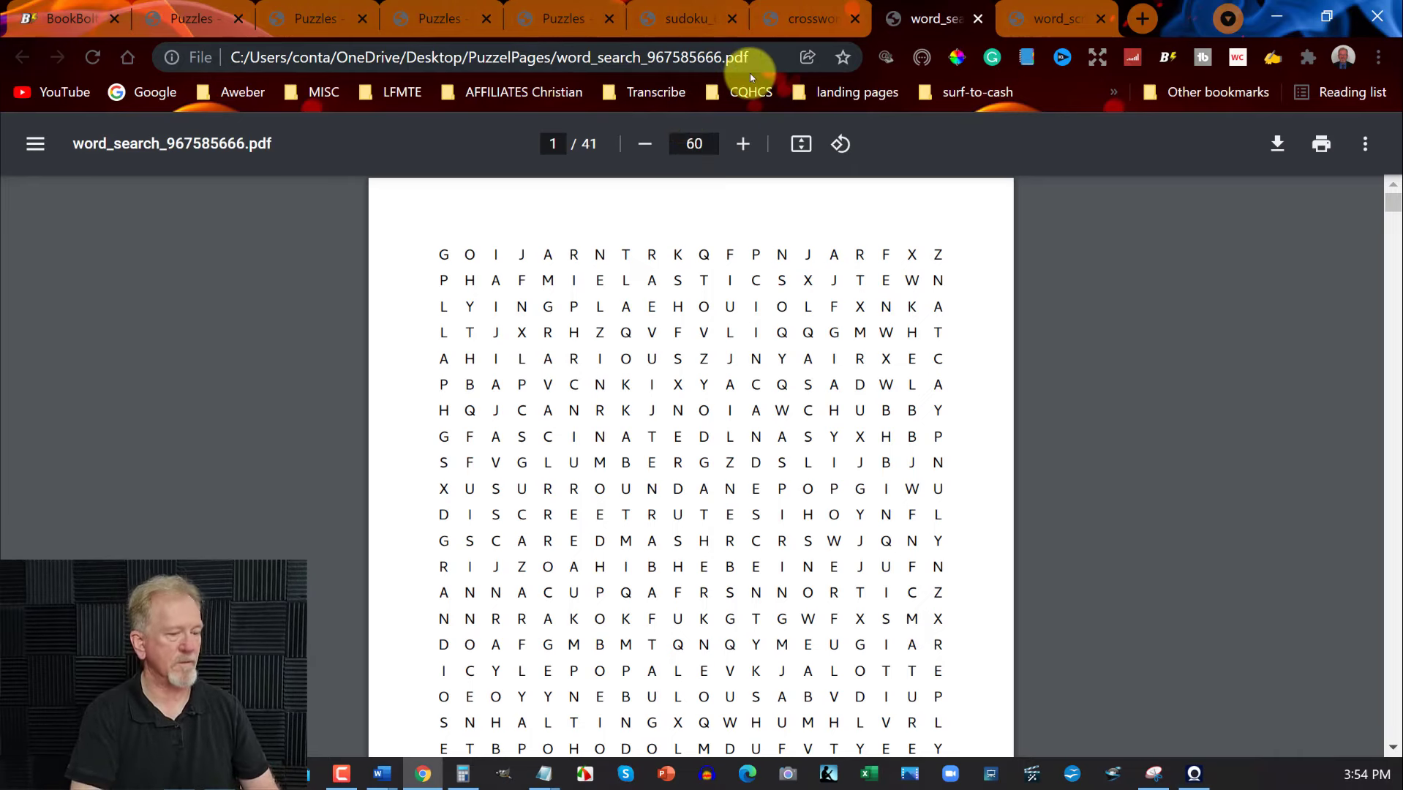
{"action": "key", "text": "Return"}
{"action": "left_click", "coordinate": [816, 20]}
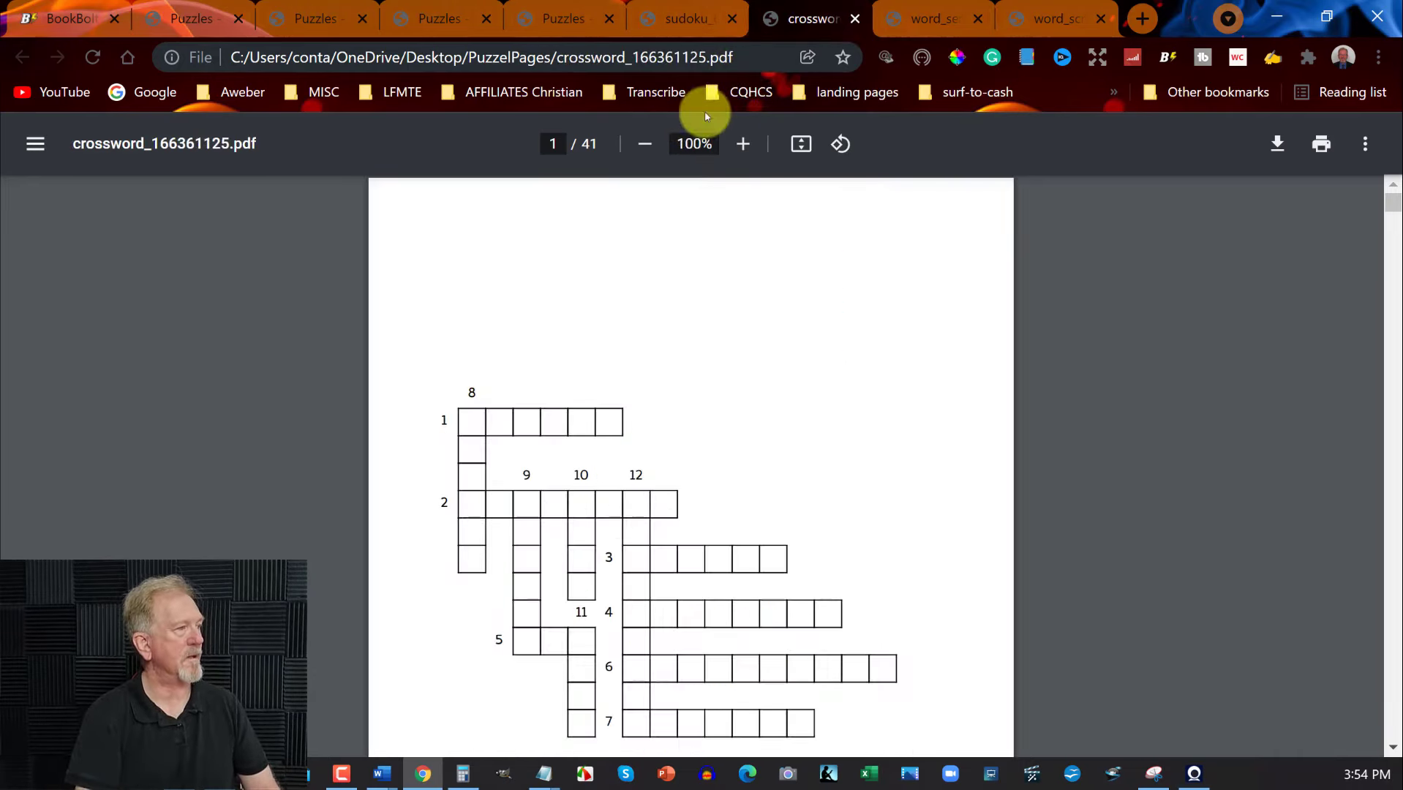
{"action": "left_click_drag", "start_coordinate": [680, 142], "coordinate": [697, 142]}
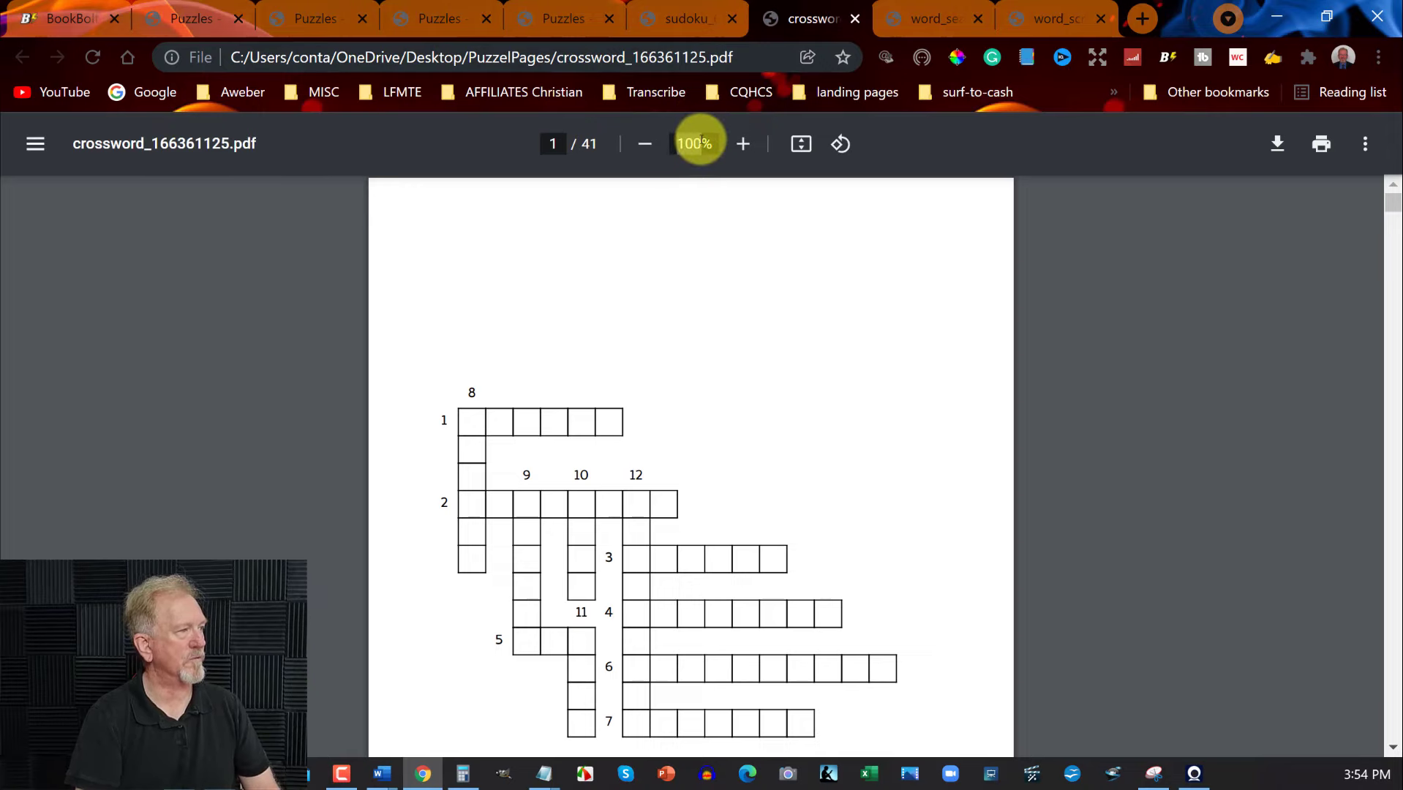
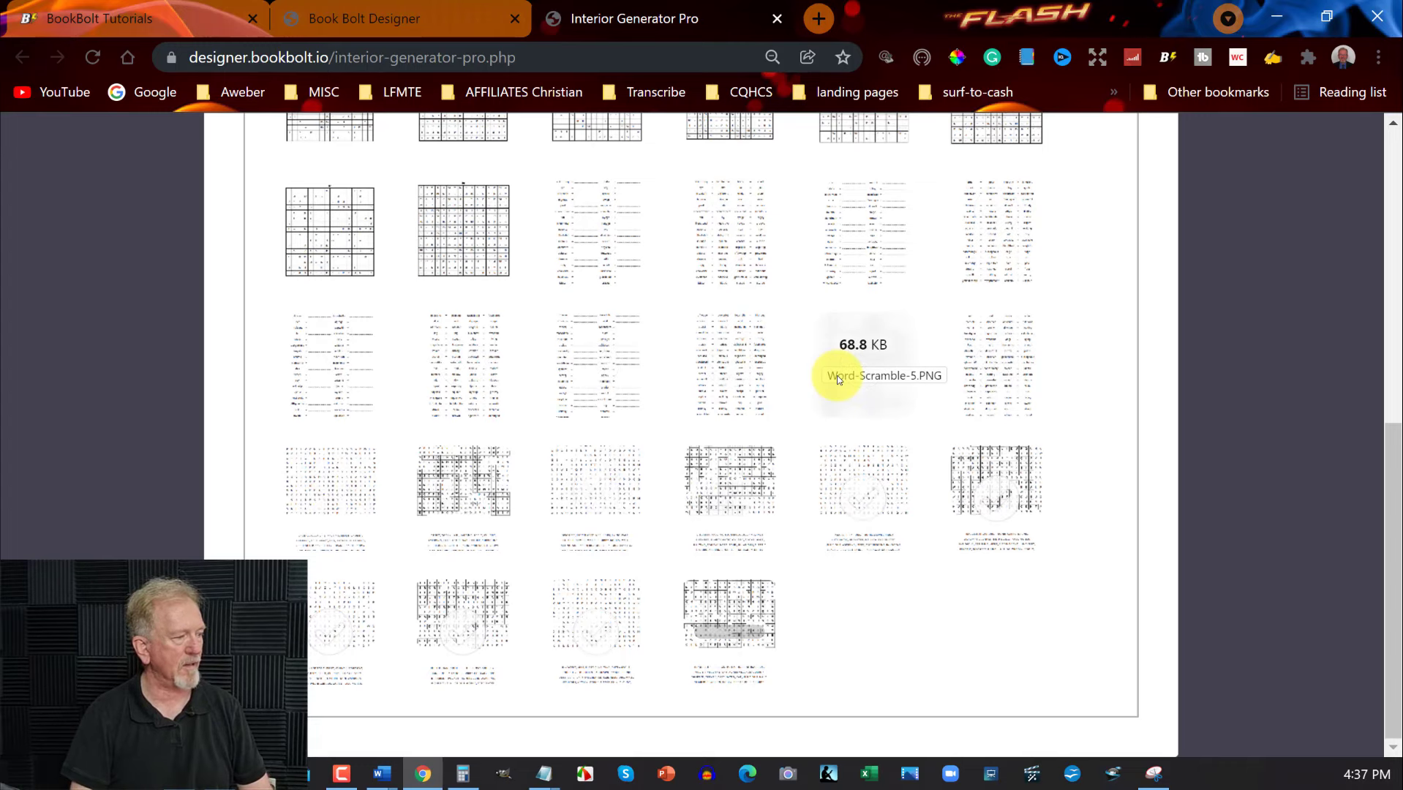
Close the older Interior Generator Pro page and show the empty interior layout in the newly opened one
{"action": "scroll", "coordinate": [1163, 353], "scroll_direction": "up", "scroll_amount": 8}
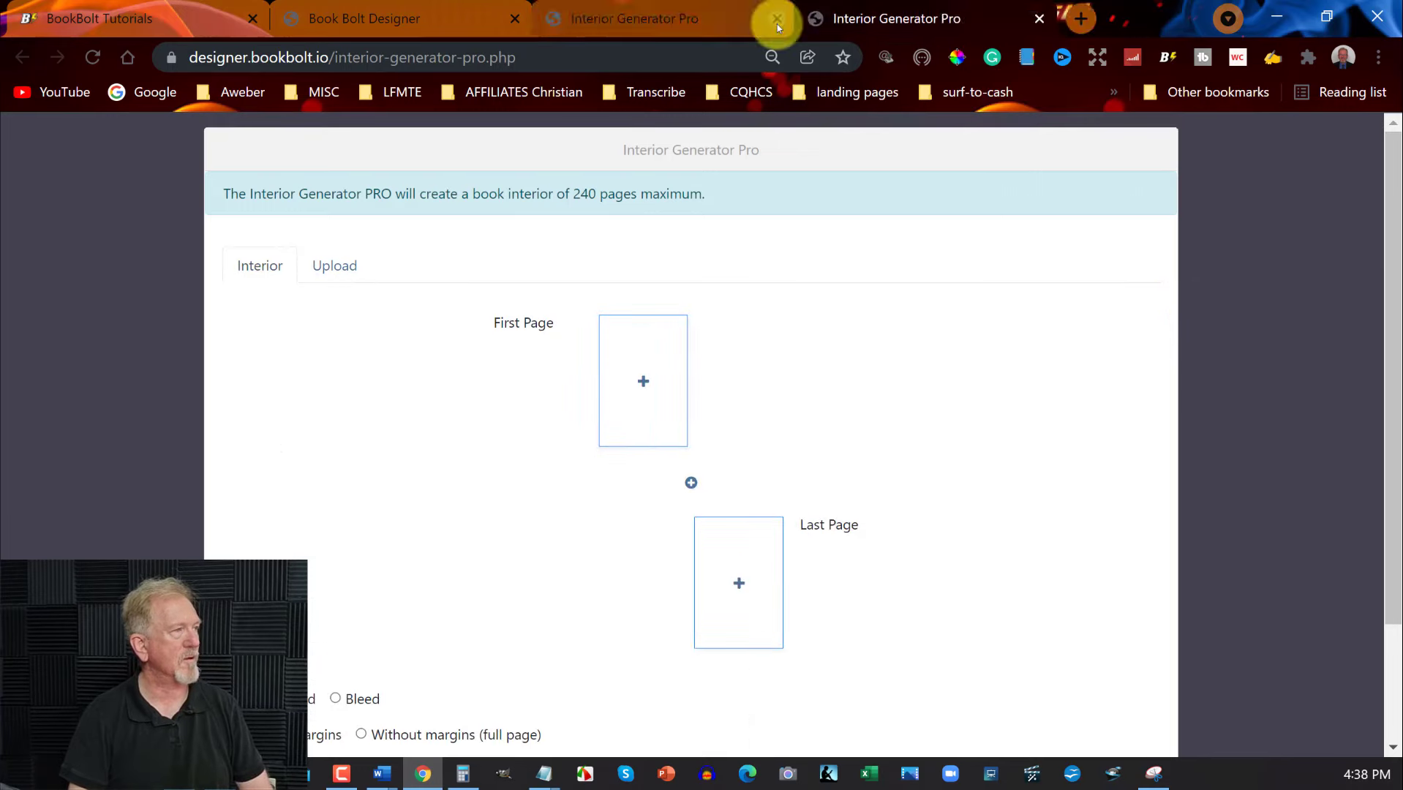
{"action": "left_click", "coordinate": [776, 22]}
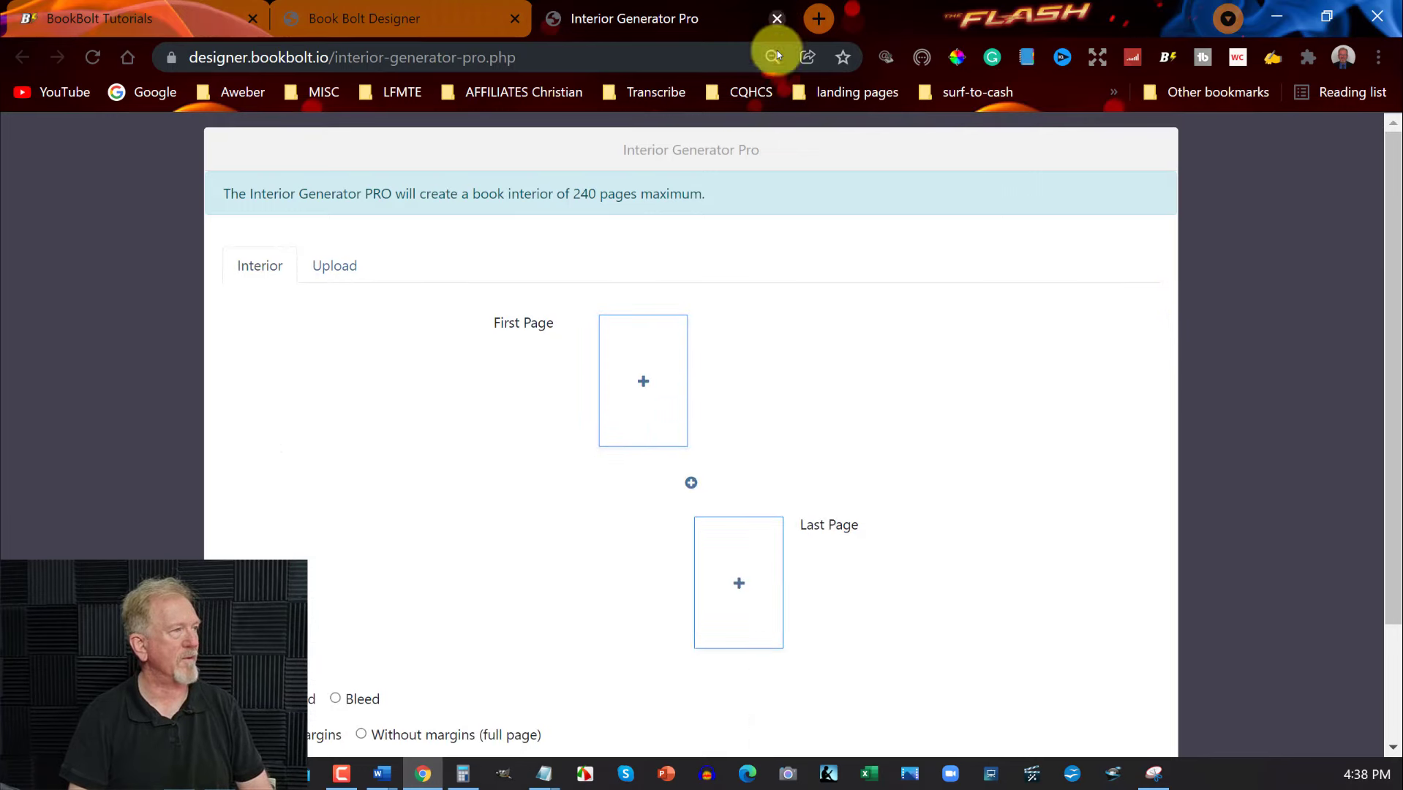
{"action": "left_click", "coordinate": [345, 272]}
{"action": "left_click", "coordinate": [249, 266]}
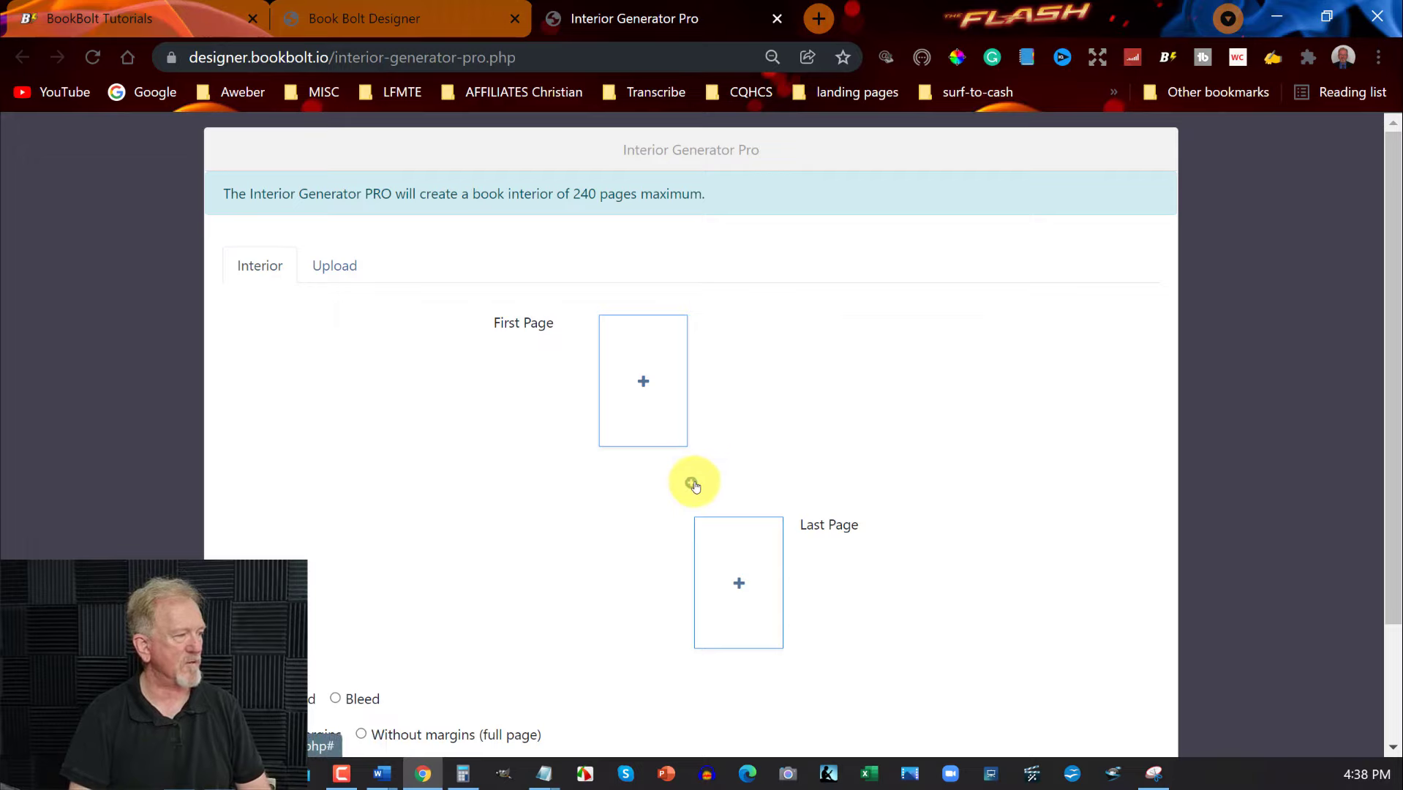
Add five page spreads to the interior between the first and last page, covering pages 2 to 11
{"action": "left_click", "coordinate": [692, 485]}
{"action": "scroll", "coordinate": [870, 386], "scroll_direction": "down", "scroll_amount": 4}
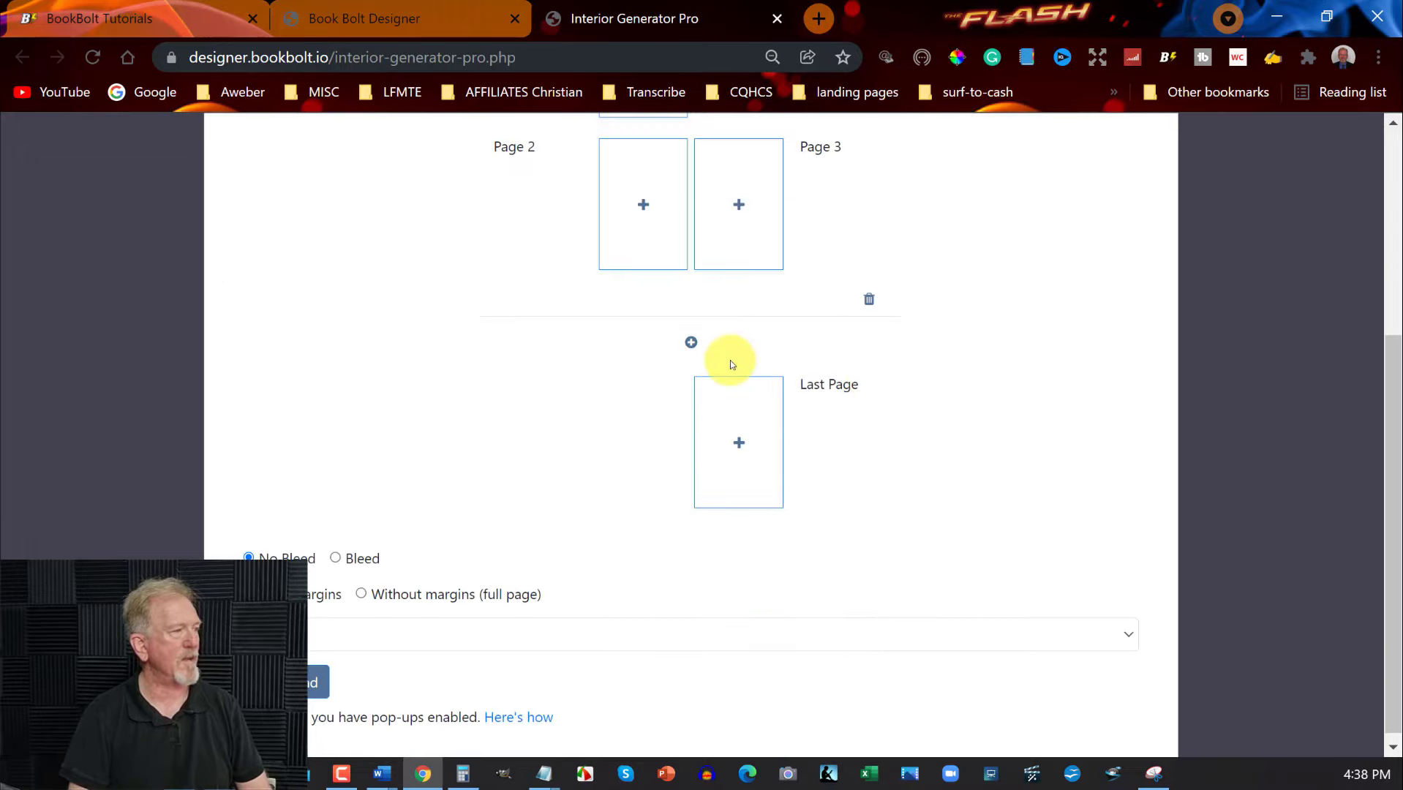
{"action": "left_click", "coordinate": [691, 343]}
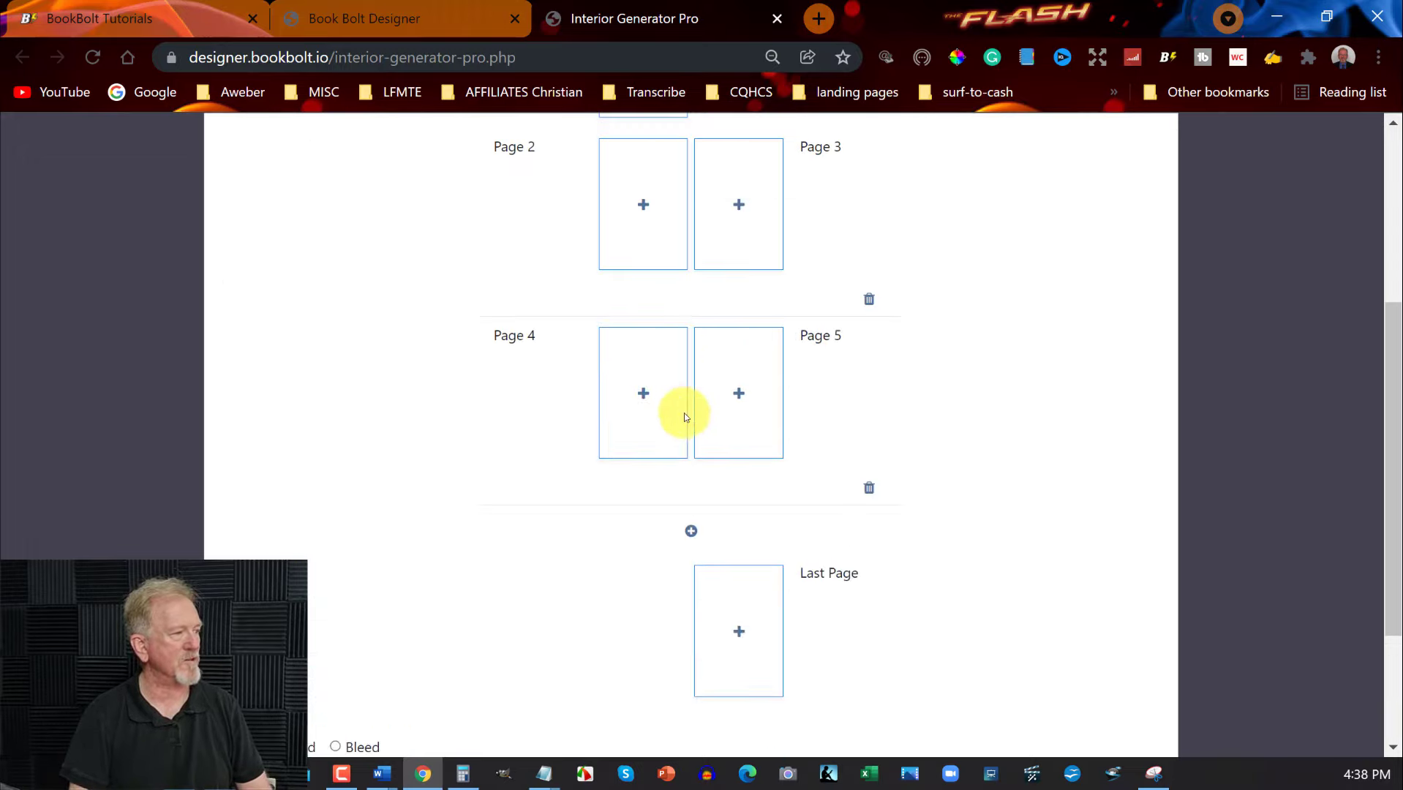
{"action": "left_click", "coordinate": [691, 529]}
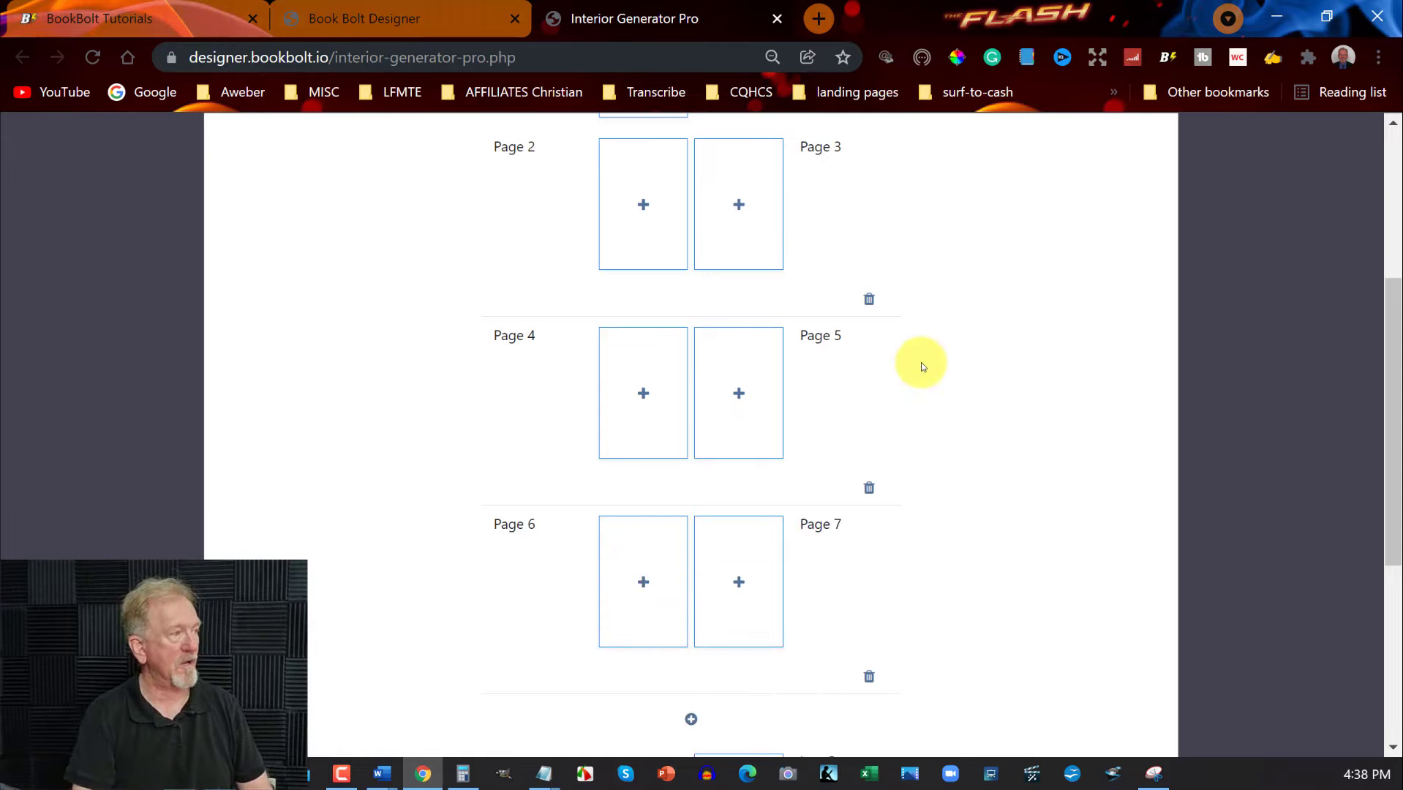
{"action": "scroll", "coordinate": [921, 361], "scroll_direction": "down", "scroll_amount": 4}
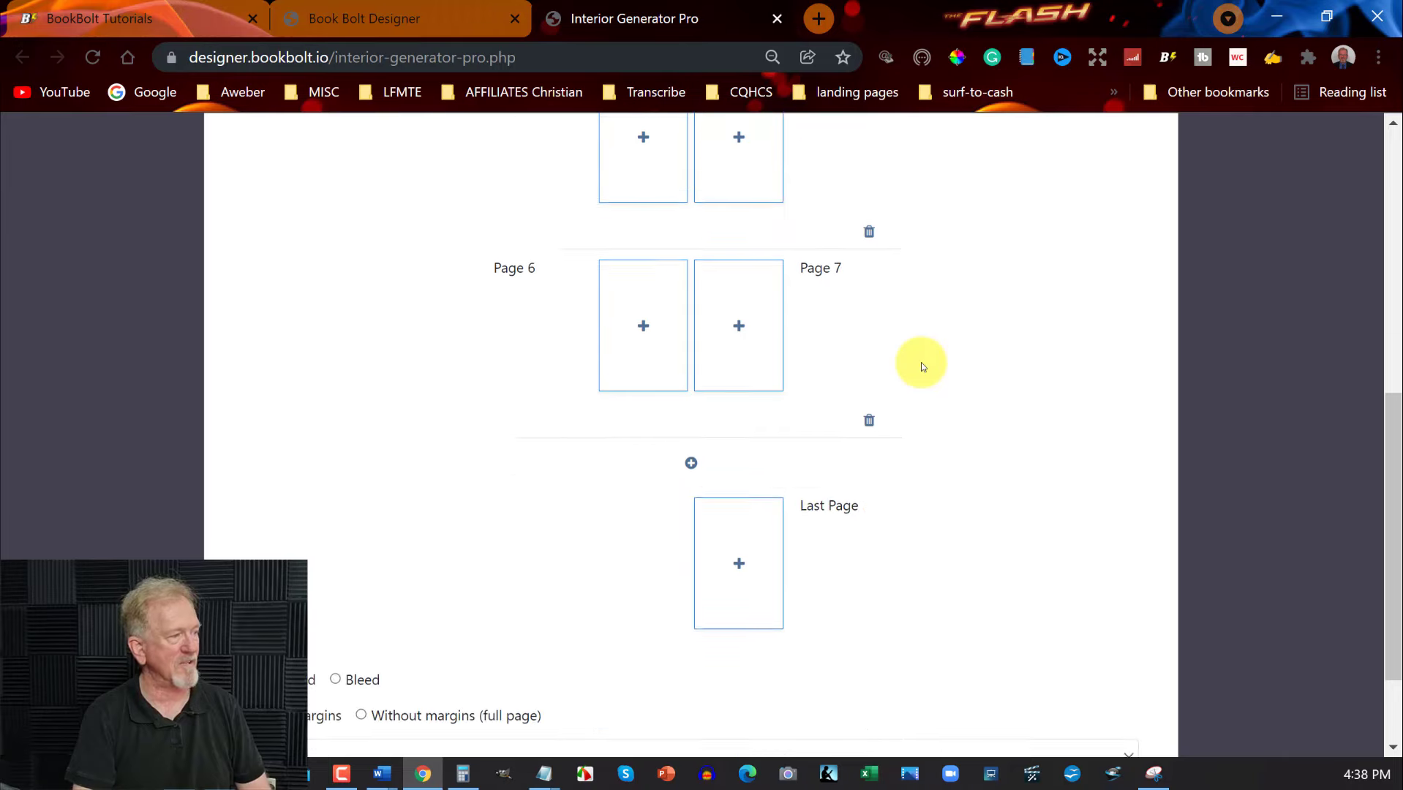
{"action": "left_click", "coordinate": [691, 391]}
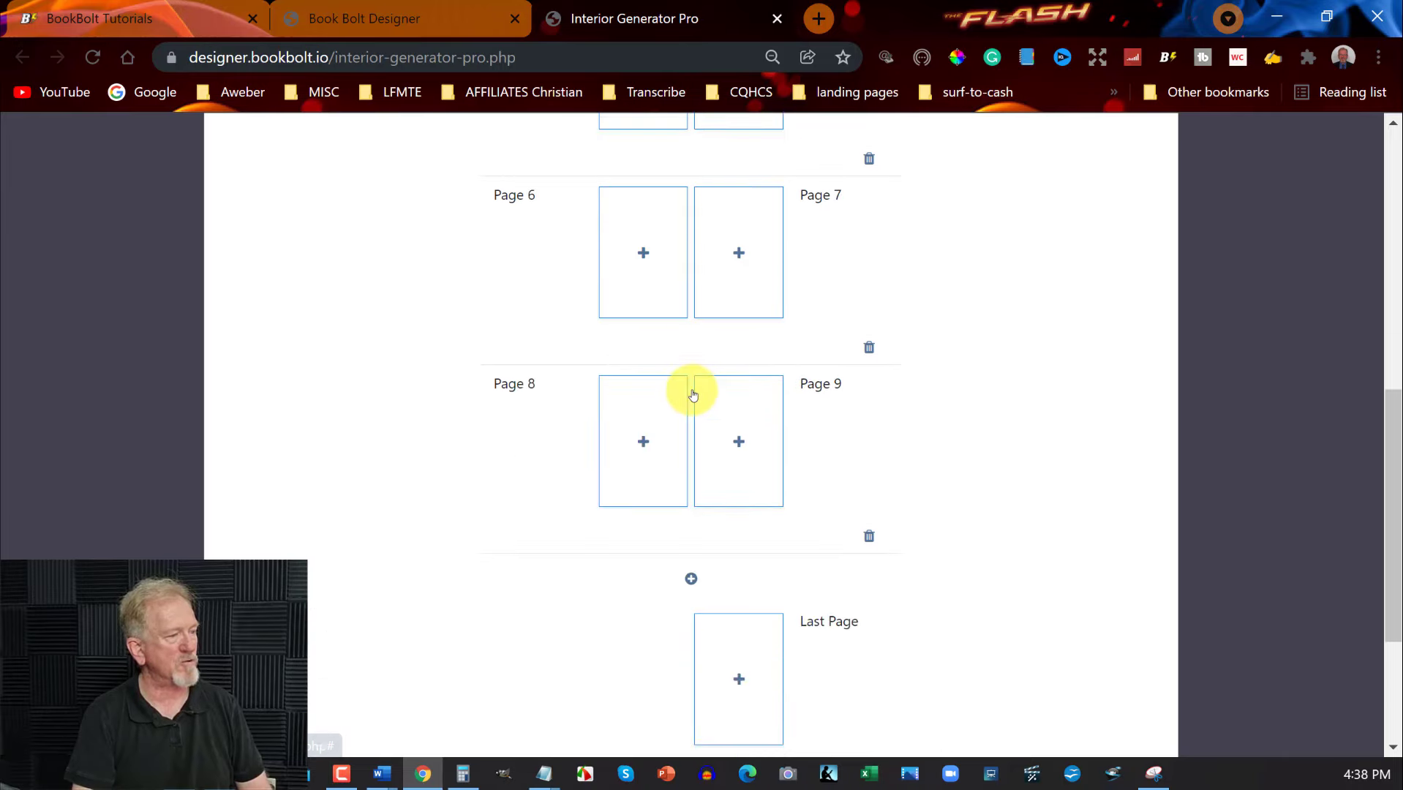
{"action": "left_click", "coordinate": [692, 581]}
{"action": "scroll", "coordinate": [930, 400], "scroll_direction": "down", "scroll_amount": 5}
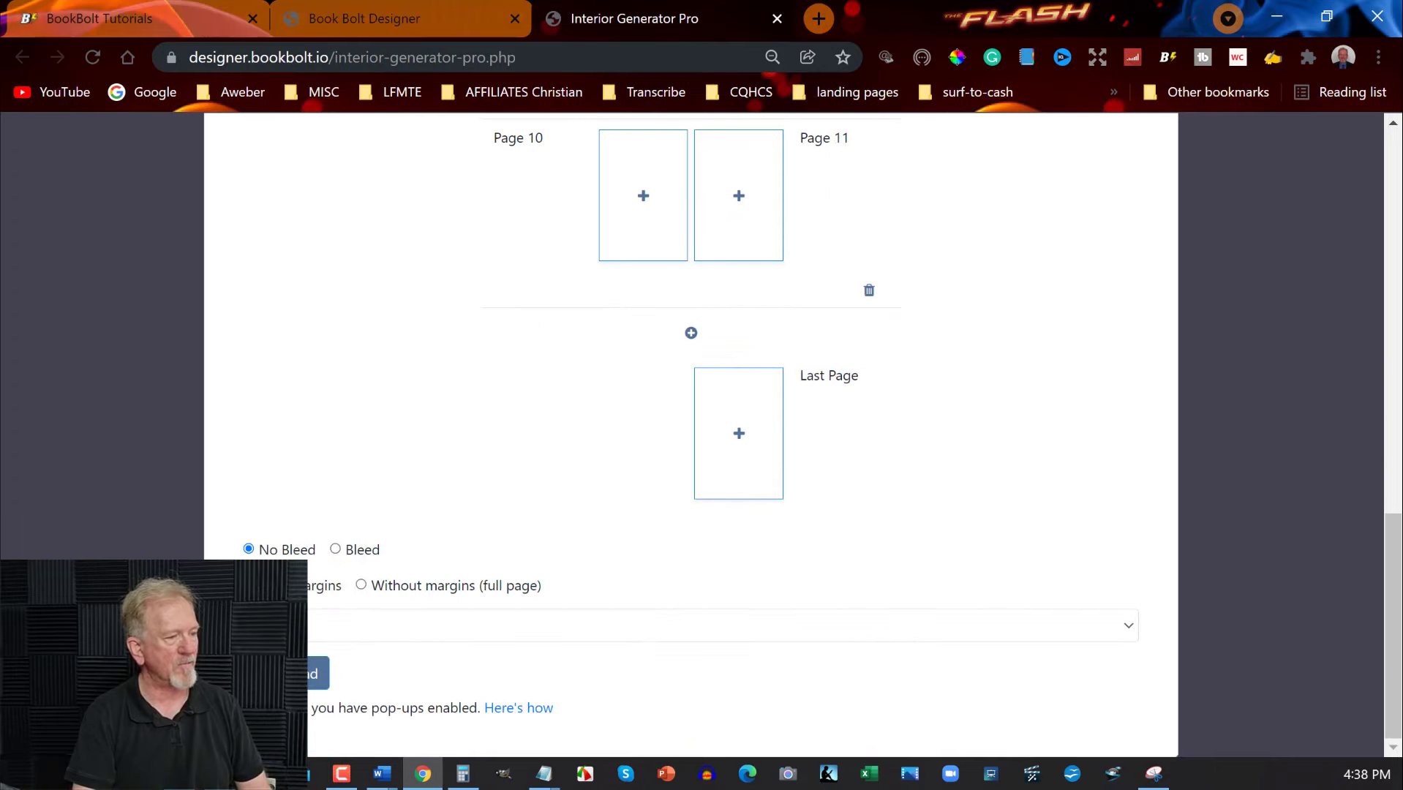
Set the interior's trim size to 6 x 9 and choose Bleed
{"action": "left_click", "coordinate": [1130, 626]}
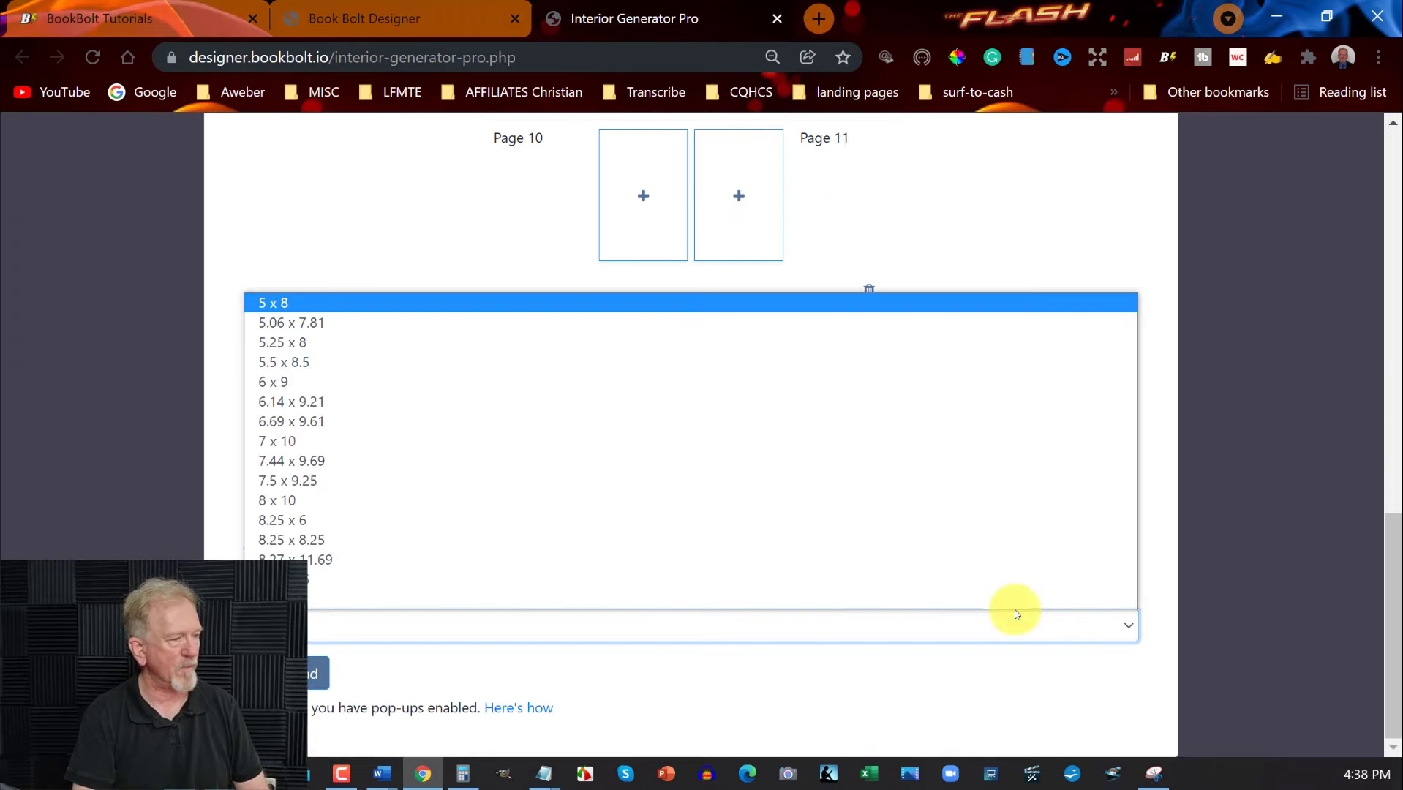
{"action": "left_click", "coordinate": [272, 382]}
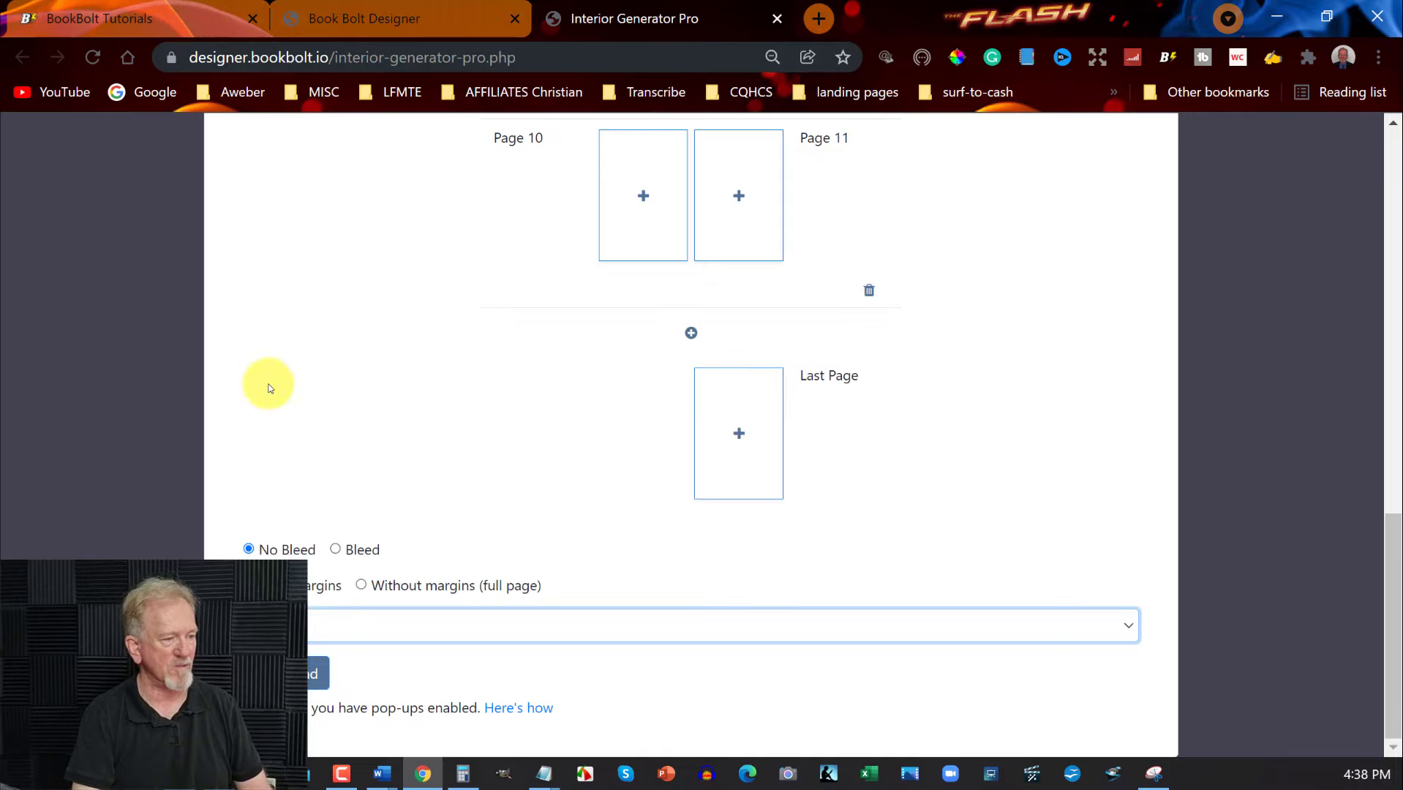
{"action": "left_click", "coordinate": [337, 550]}
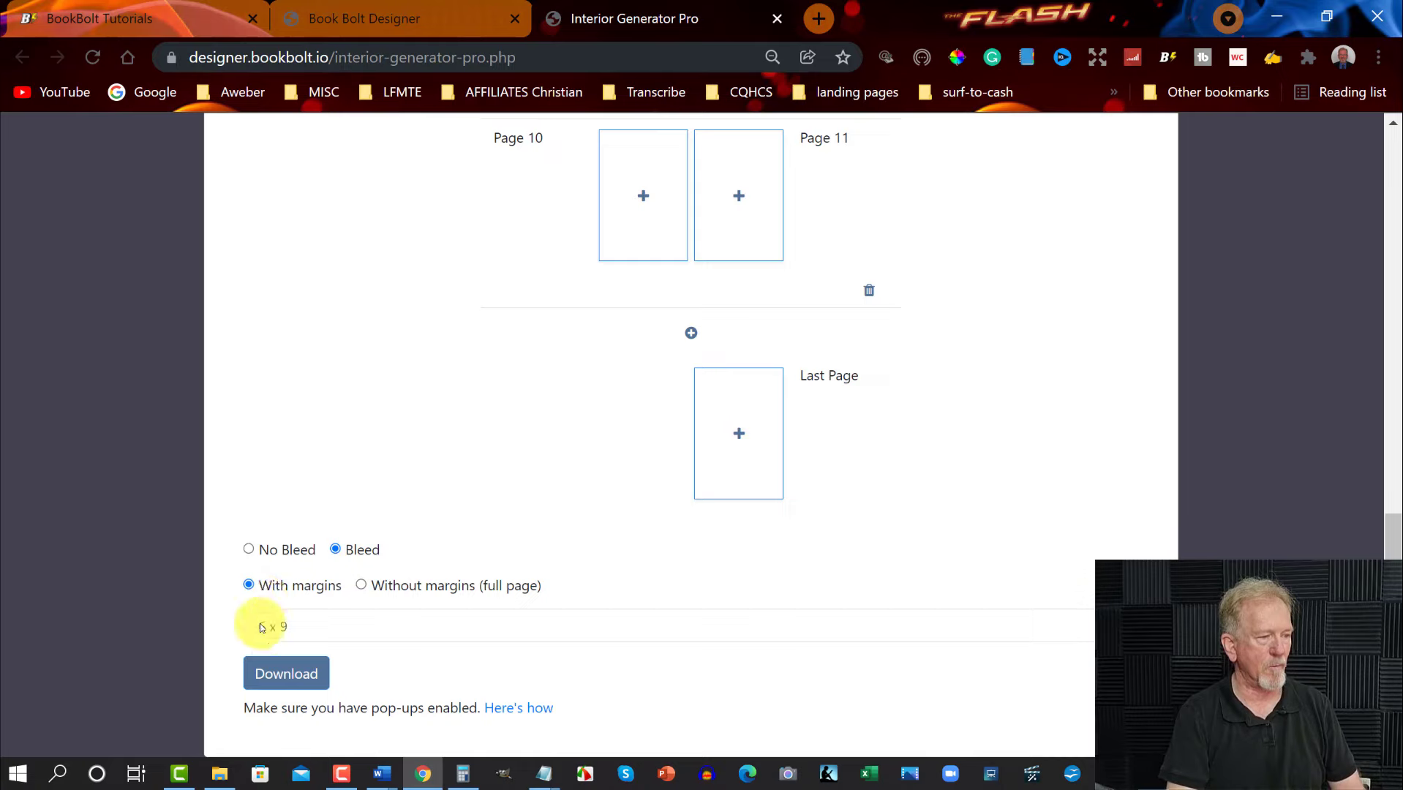
Add four more page spreads to the interior after page 11
{"action": "left_click", "coordinate": [691, 335]}
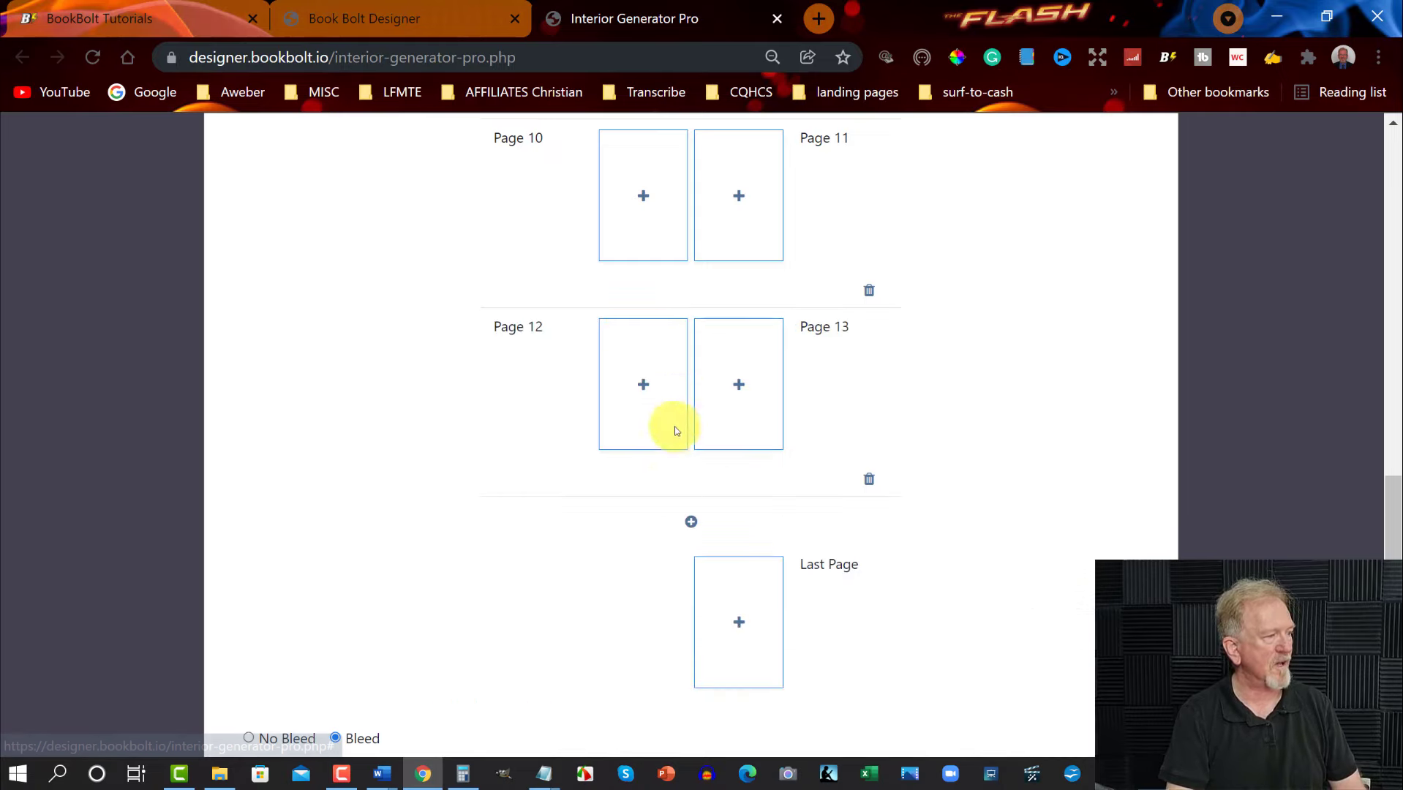
{"action": "left_click", "coordinate": [690, 524]}
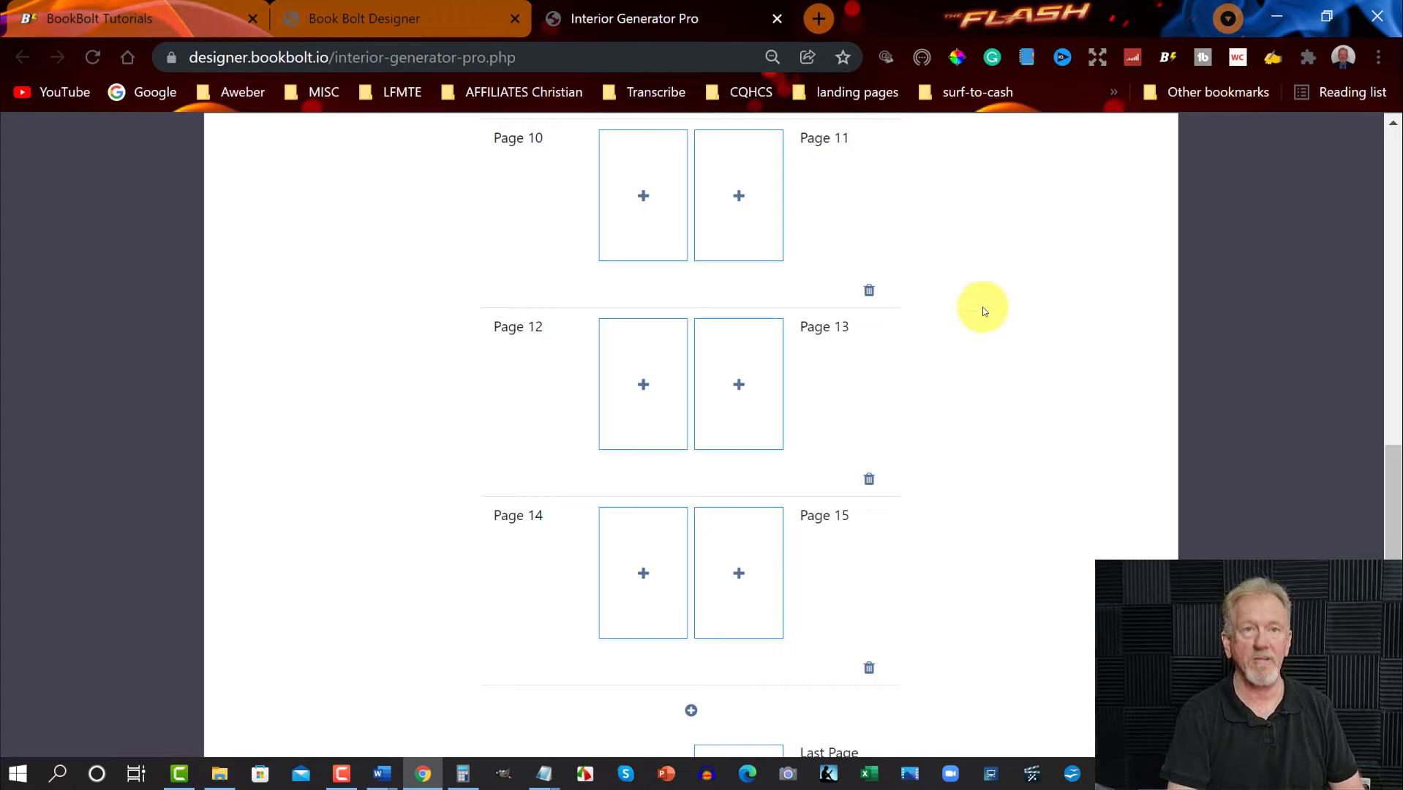
{"action": "scroll", "coordinate": [755, 296], "scroll_direction": "down", "scroll_amount": 5}
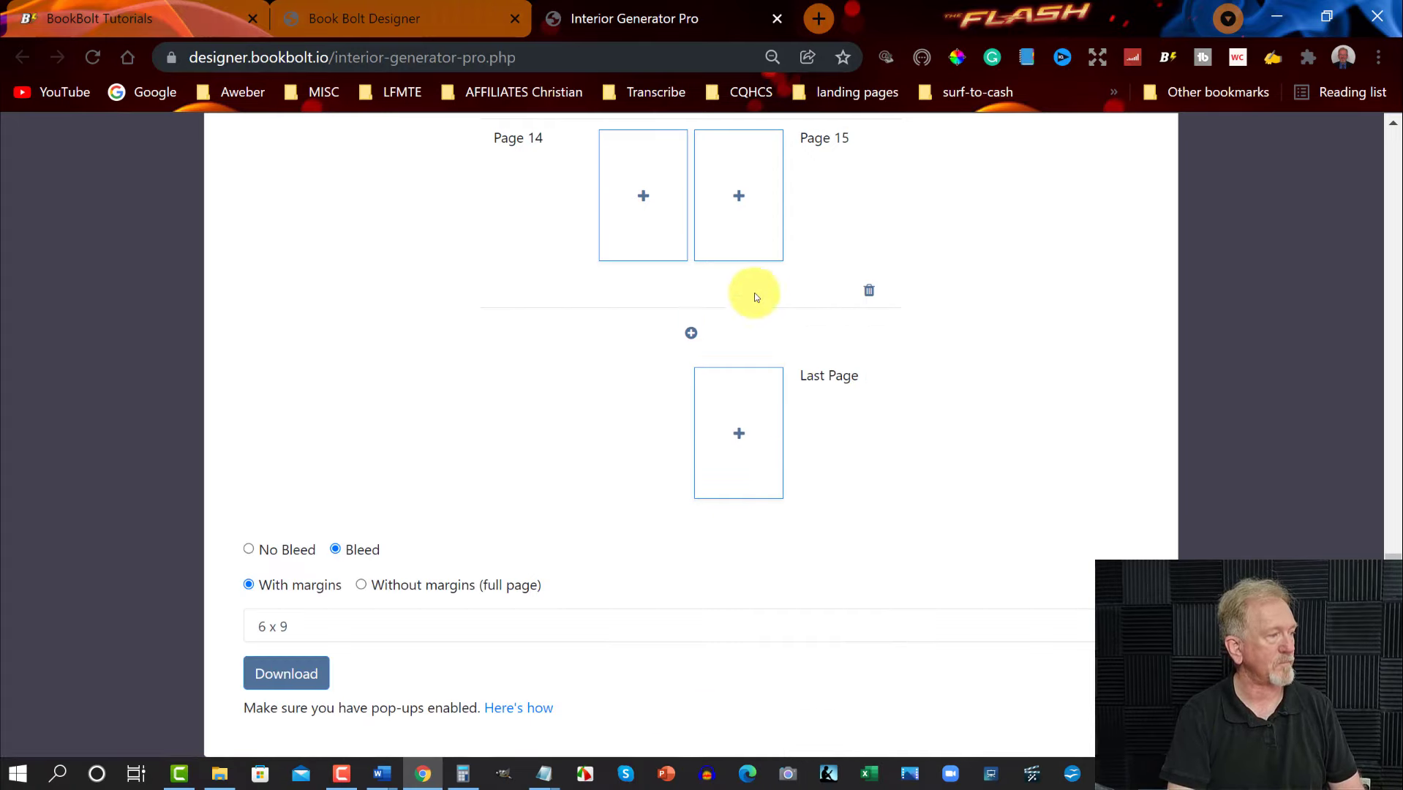
{"action": "left_click", "coordinate": [691, 333]}
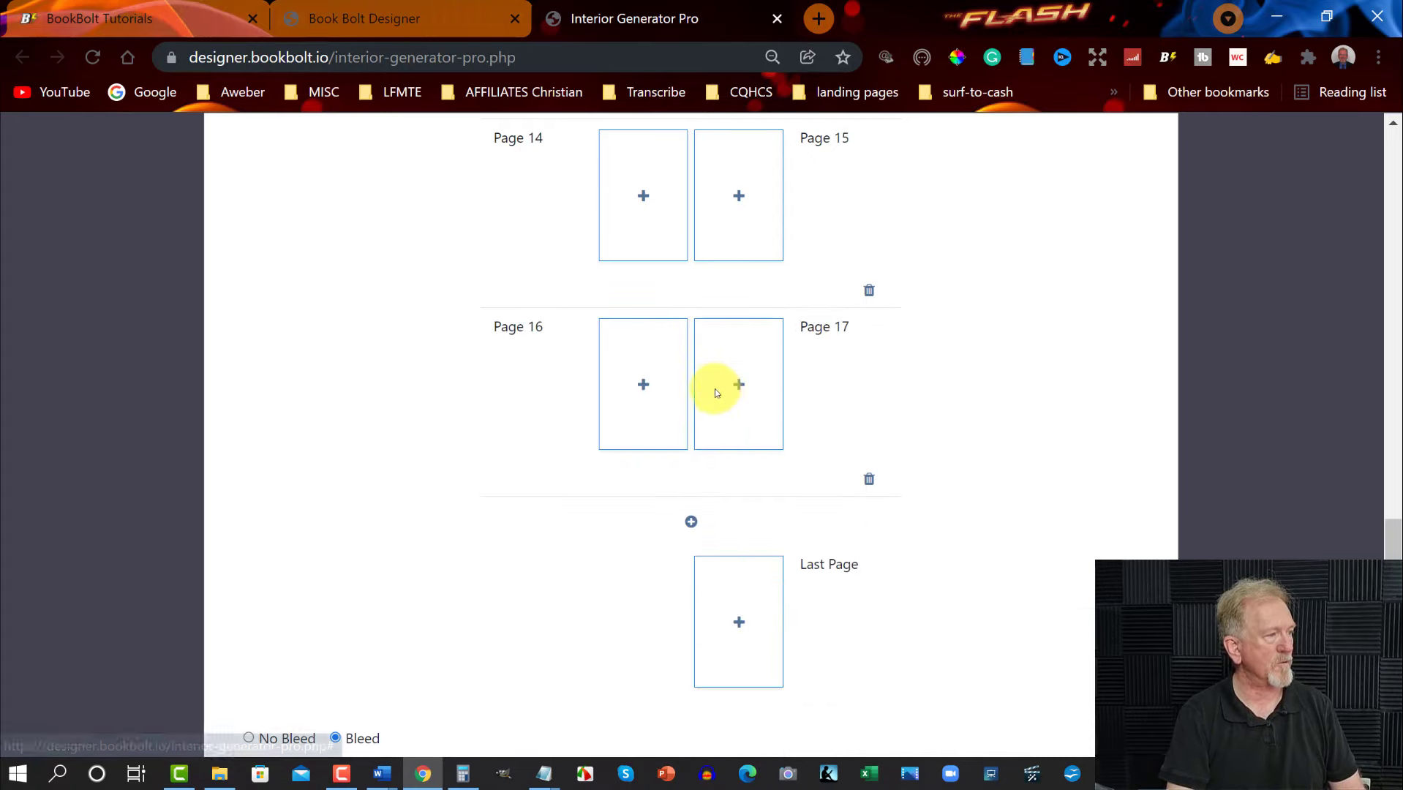
{"action": "left_click", "coordinate": [691, 523]}
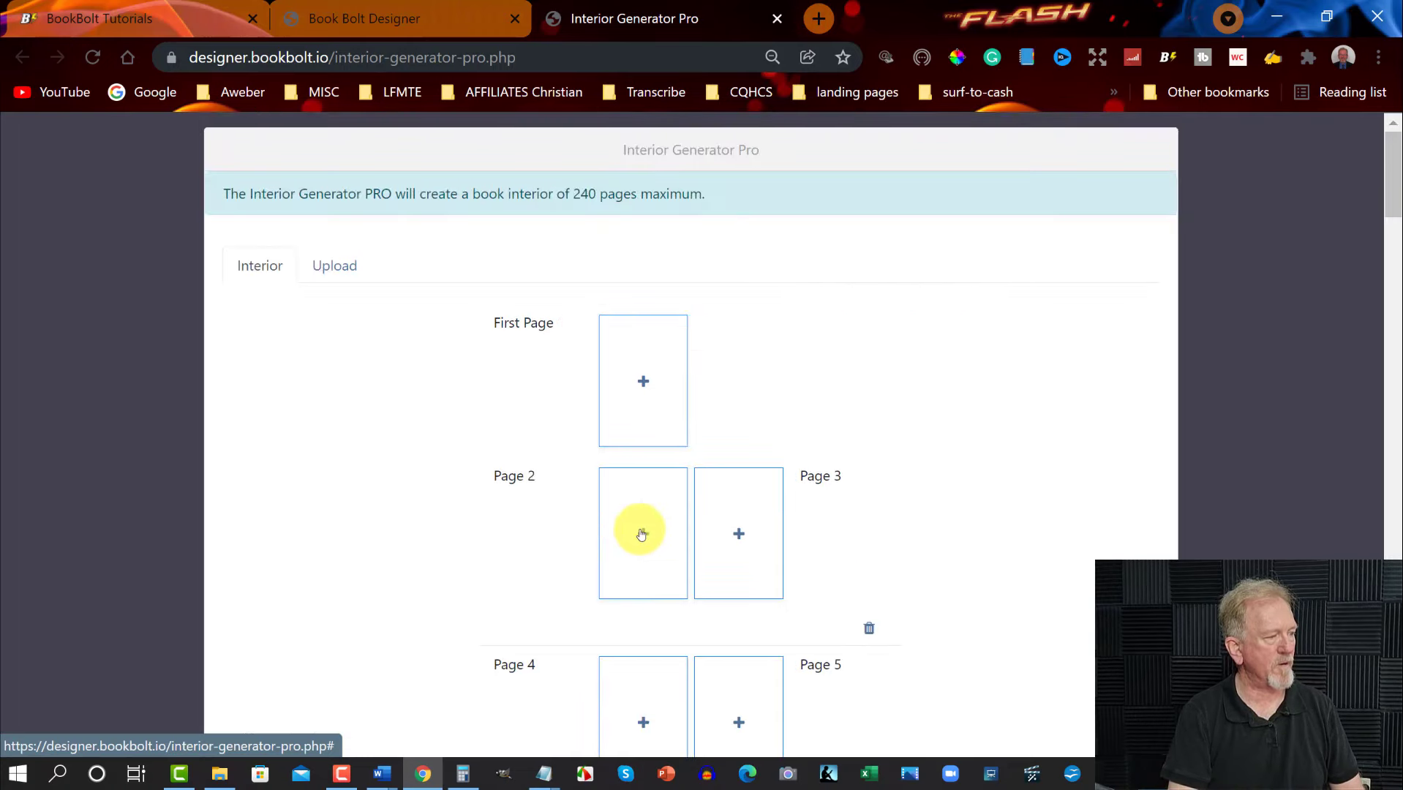
{"action": "left_click", "coordinate": [642, 534]}
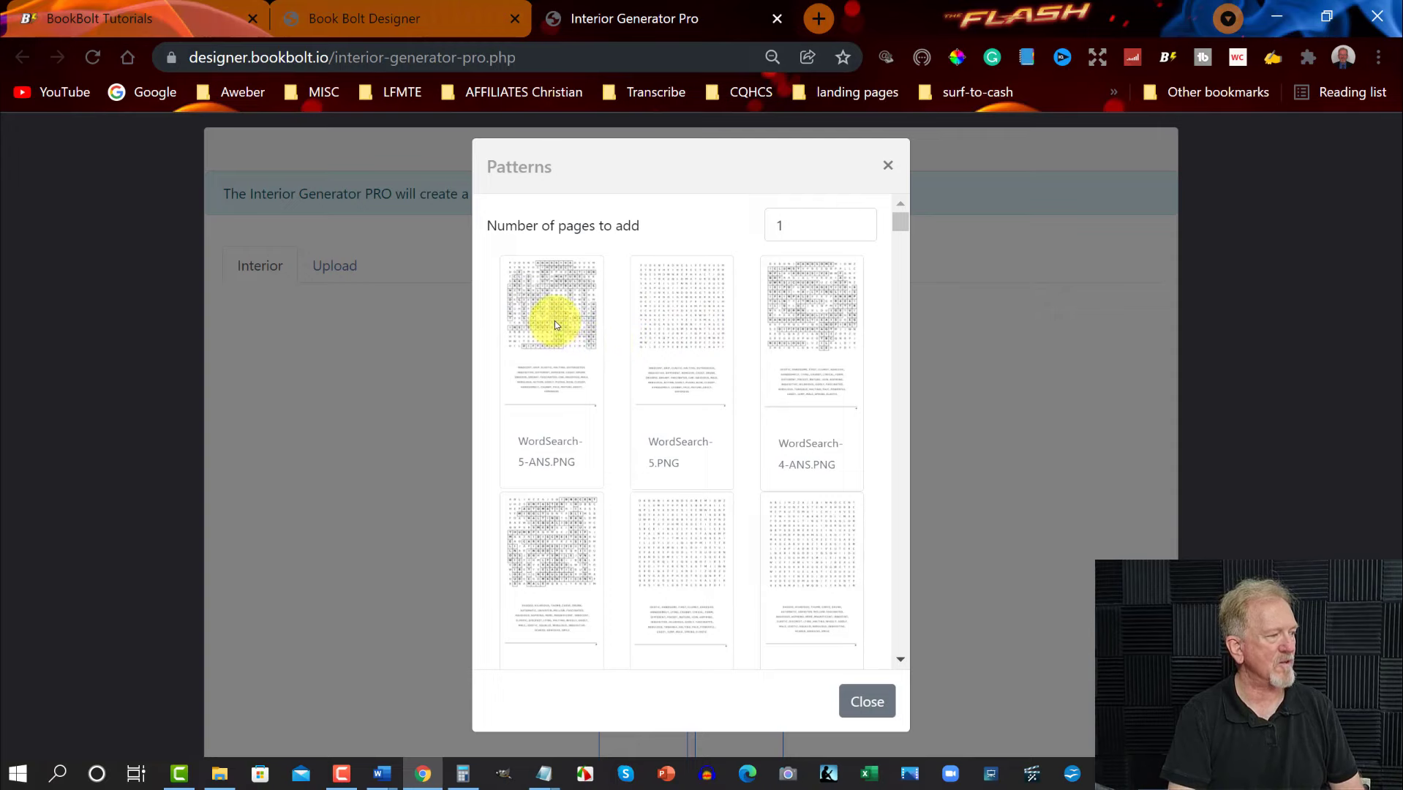
{"action": "scroll", "coordinate": [556, 322], "scroll_direction": "down", "scroll_amount": 10}
{"action": "scroll", "coordinate": [556, 325], "scroll_direction": "down", "scroll_amount": 5}
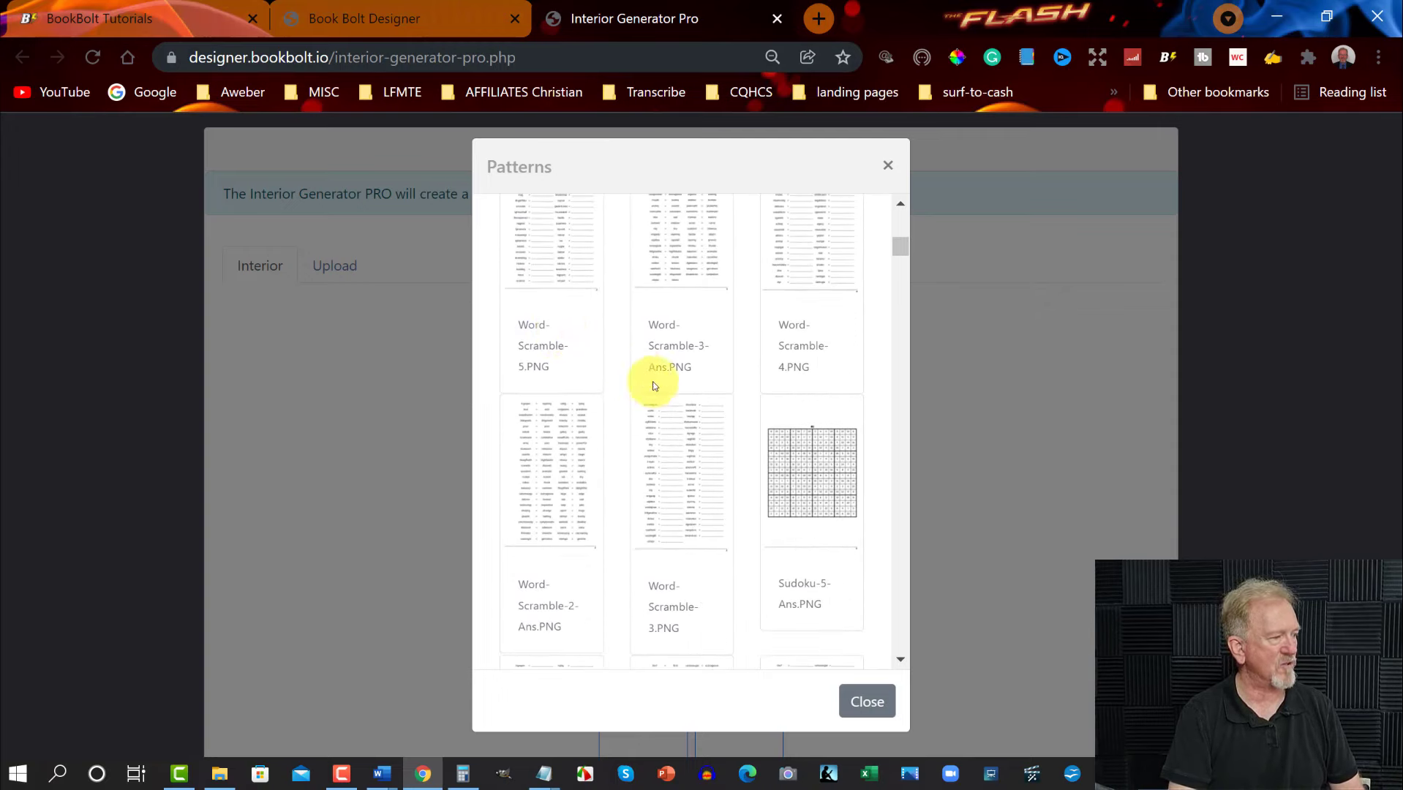
{"action": "scroll", "coordinate": [780, 444], "scroll_direction": "up", "scroll_amount": 15}
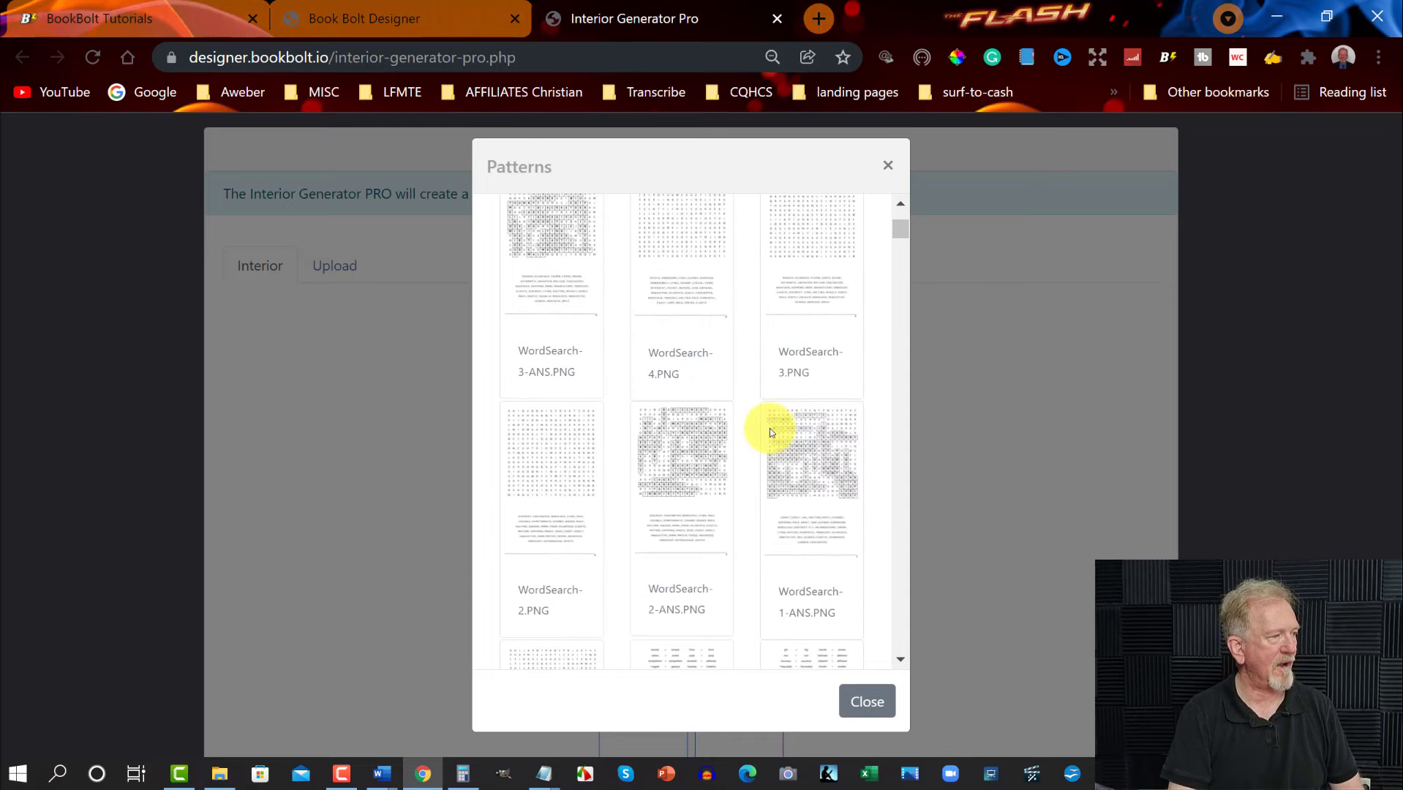
{"action": "left_click", "coordinate": [668, 311]}
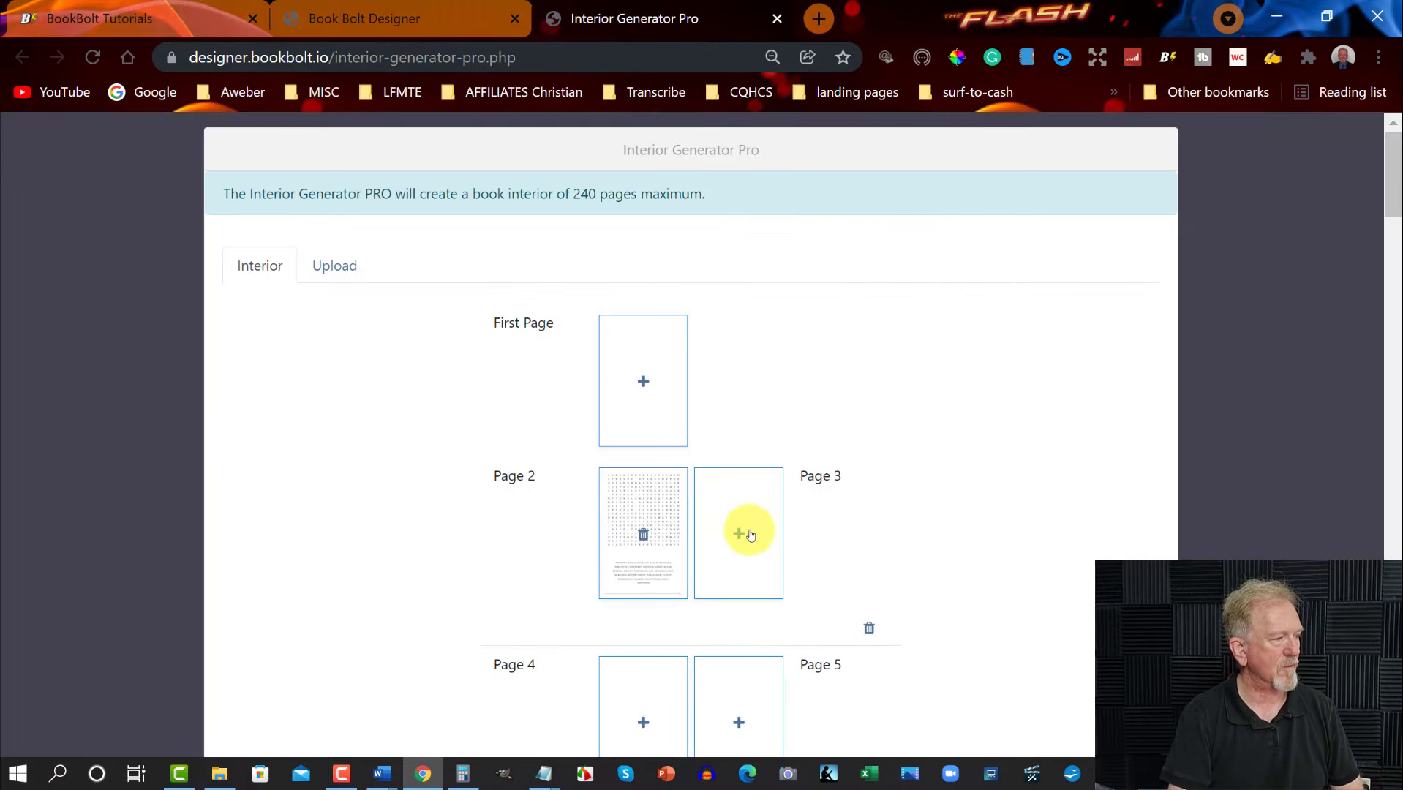
{"action": "left_click", "coordinate": [643, 535]}
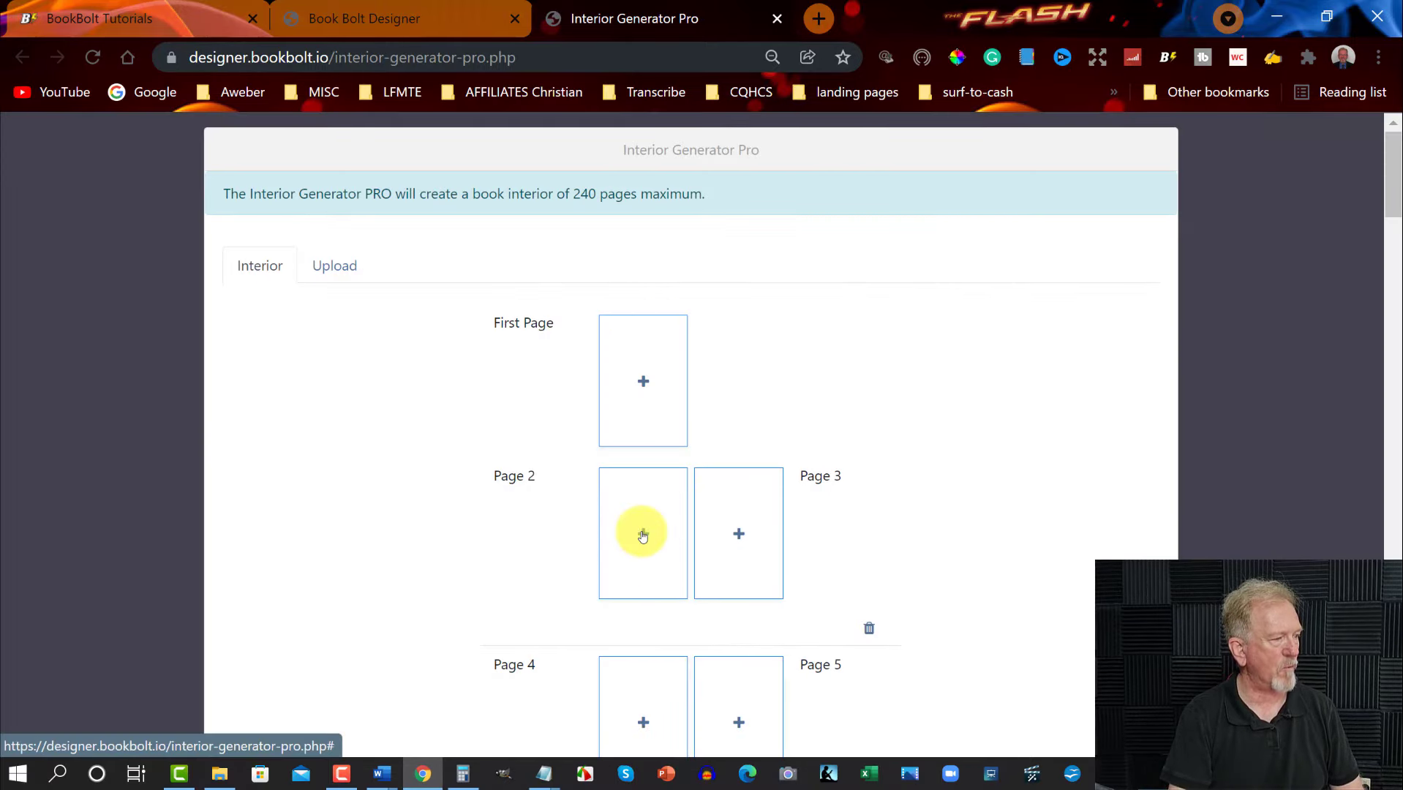
Place the WordSearch-1.PNG pattern on page 2 of the interior
{"action": "left_click", "coordinate": [645, 538]}
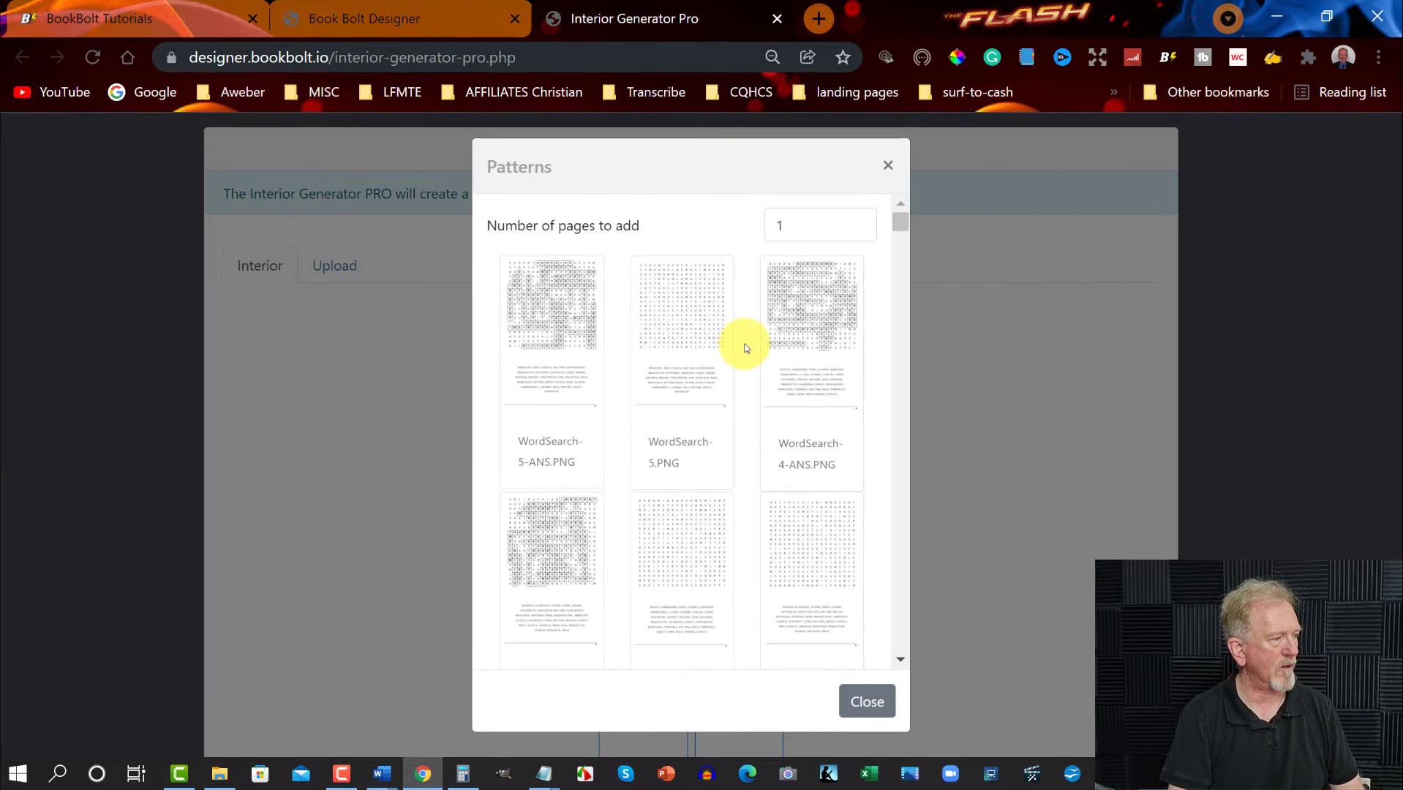
{"action": "scroll", "coordinate": [745, 348], "scroll_direction": "down", "scroll_amount": 1}
{"action": "scroll", "coordinate": [745, 348], "scroll_direction": "down", "scroll_amount": 3}
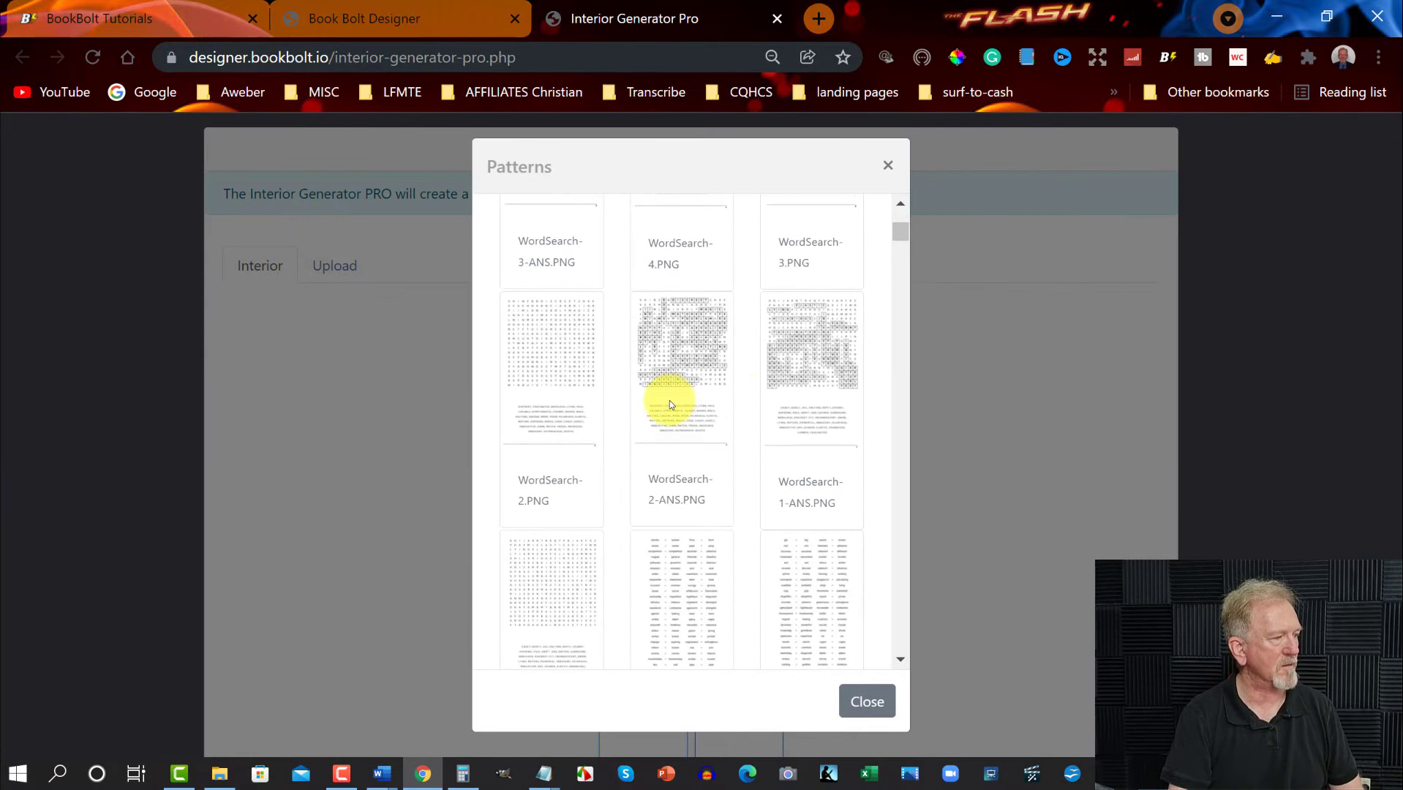
{"action": "scroll", "coordinate": [670, 400], "scroll_direction": "down", "scroll_amount": 2}
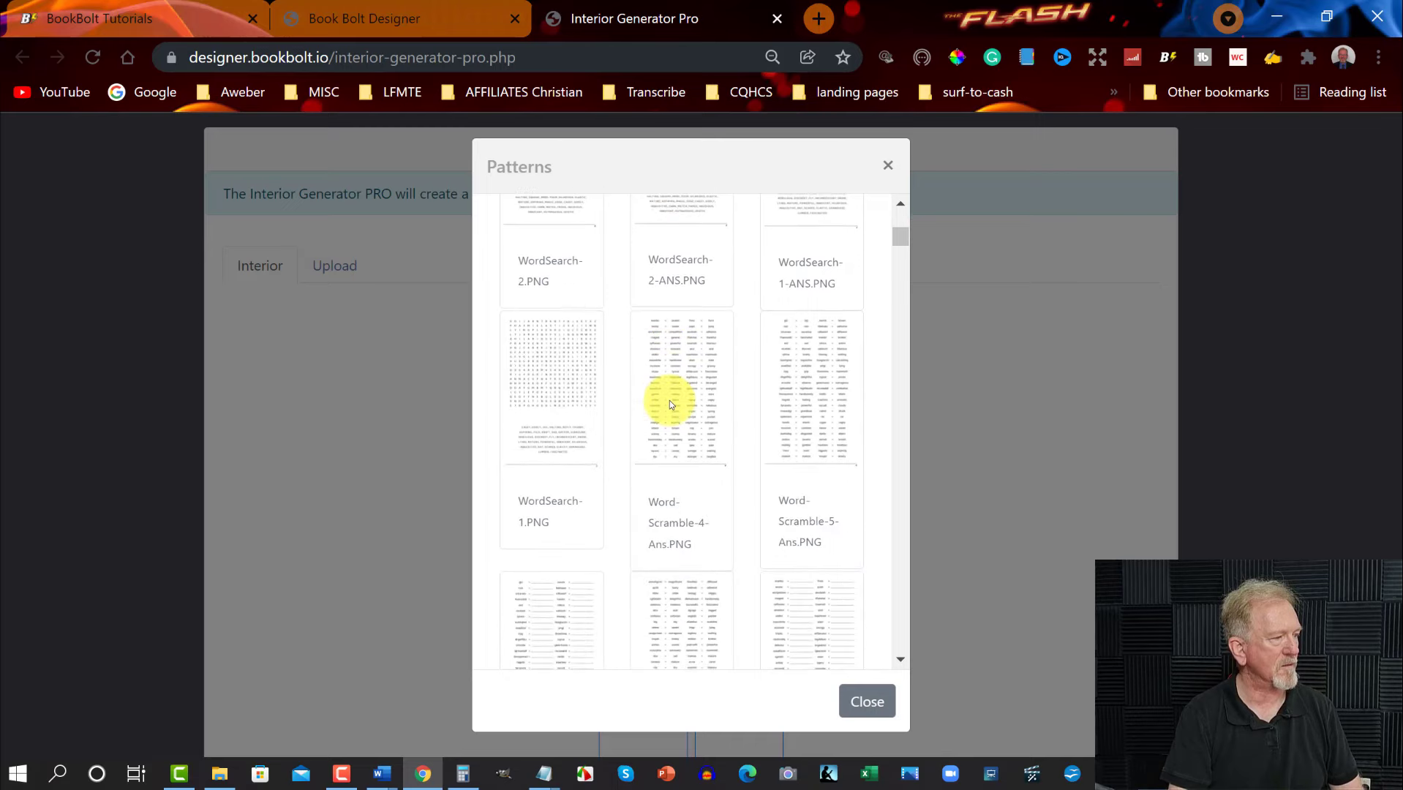
{"action": "left_click", "coordinate": [539, 377]}
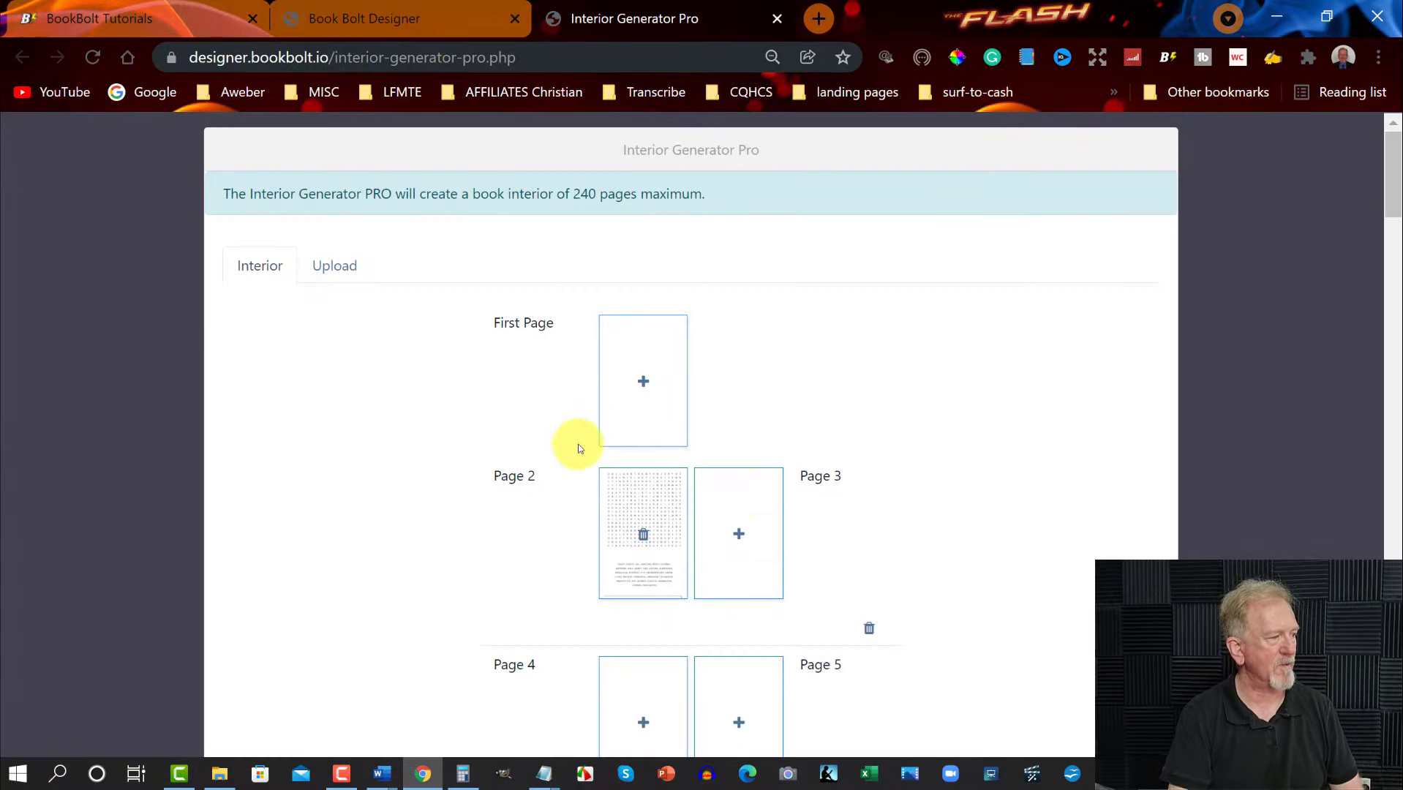
Place the WordSearch-2.PNG pattern on page 3 of the interior
{"action": "left_click", "coordinate": [739, 537]}
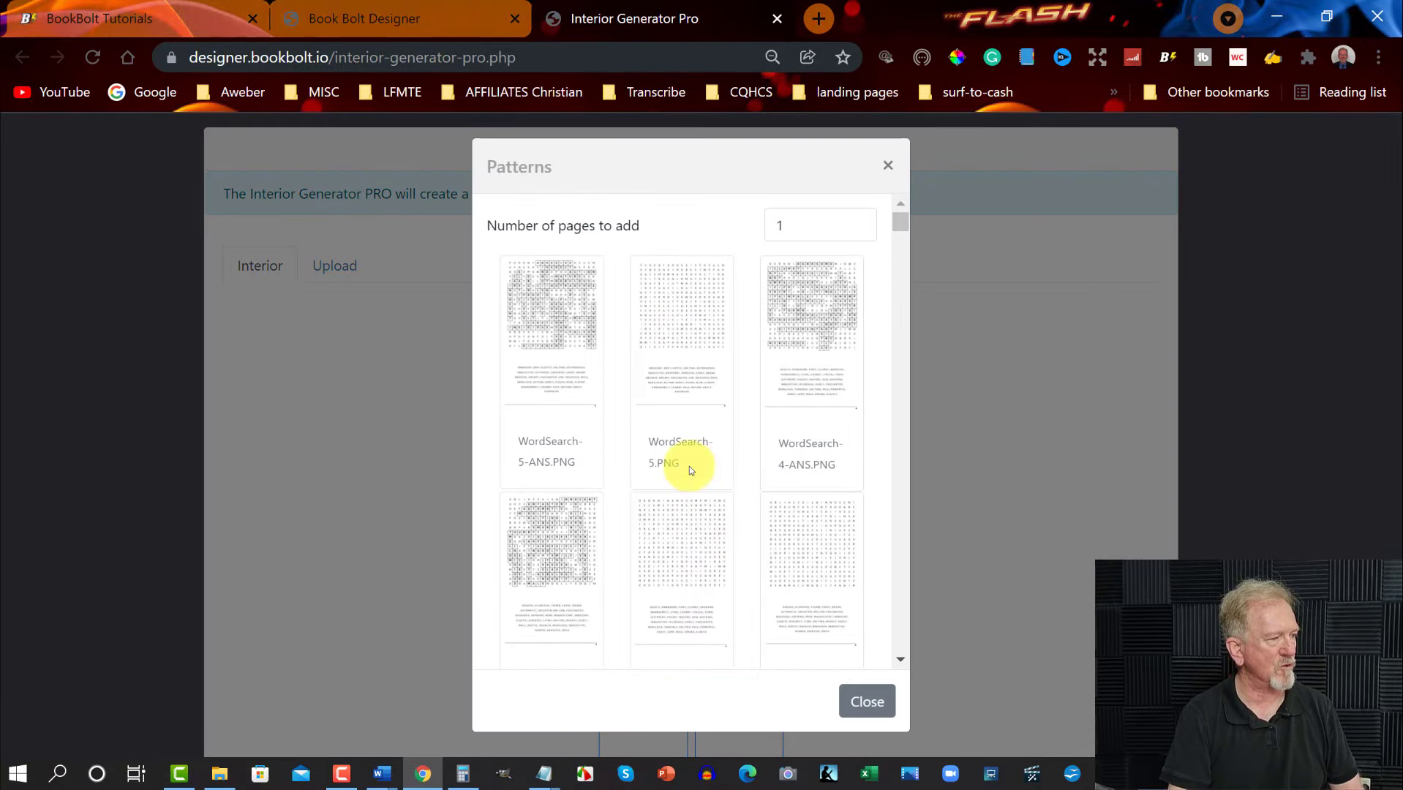
{"action": "scroll", "coordinate": [659, 451], "scroll_direction": "down", "scroll_amount": 4}
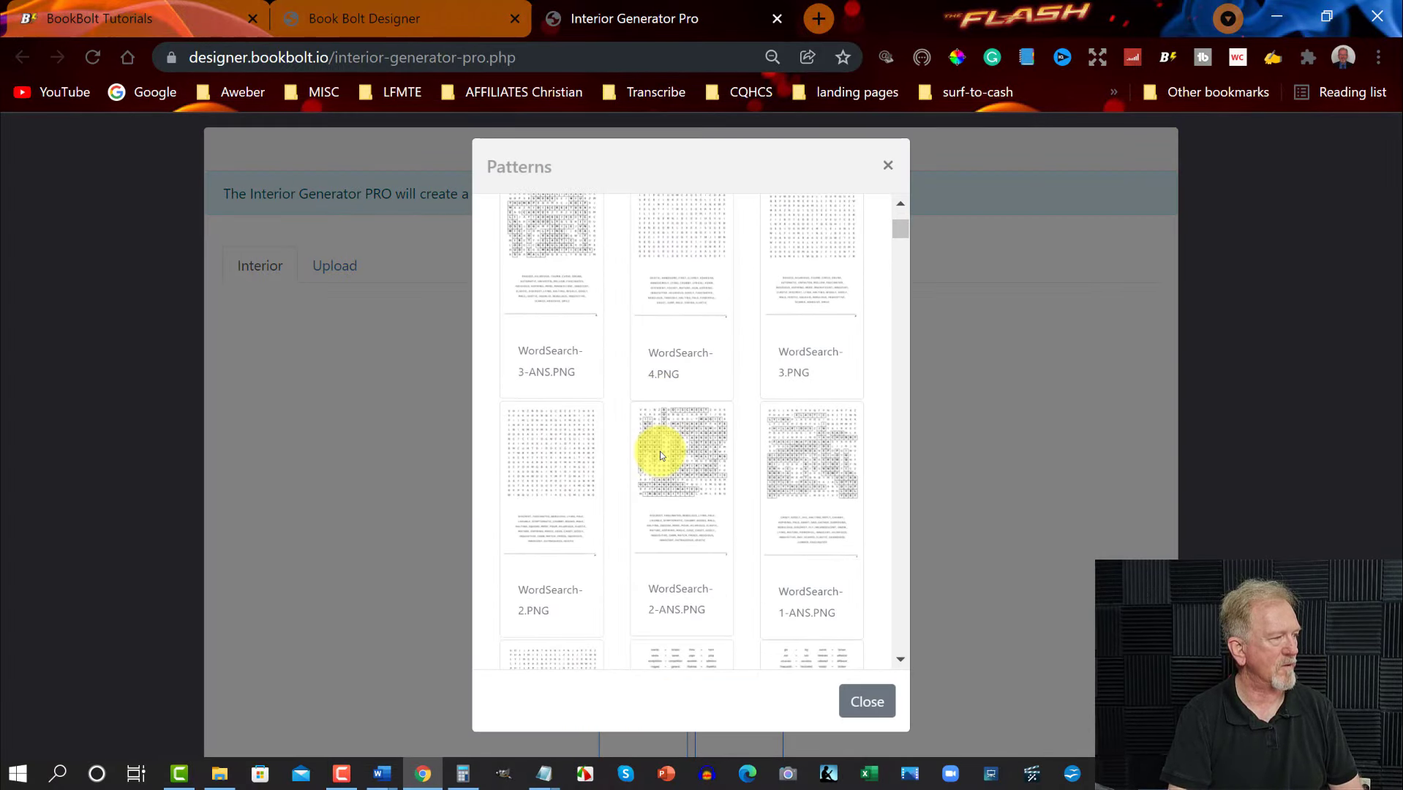
{"action": "scroll", "coordinate": [659, 455], "scroll_direction": "down", "scroll_amount": 2}
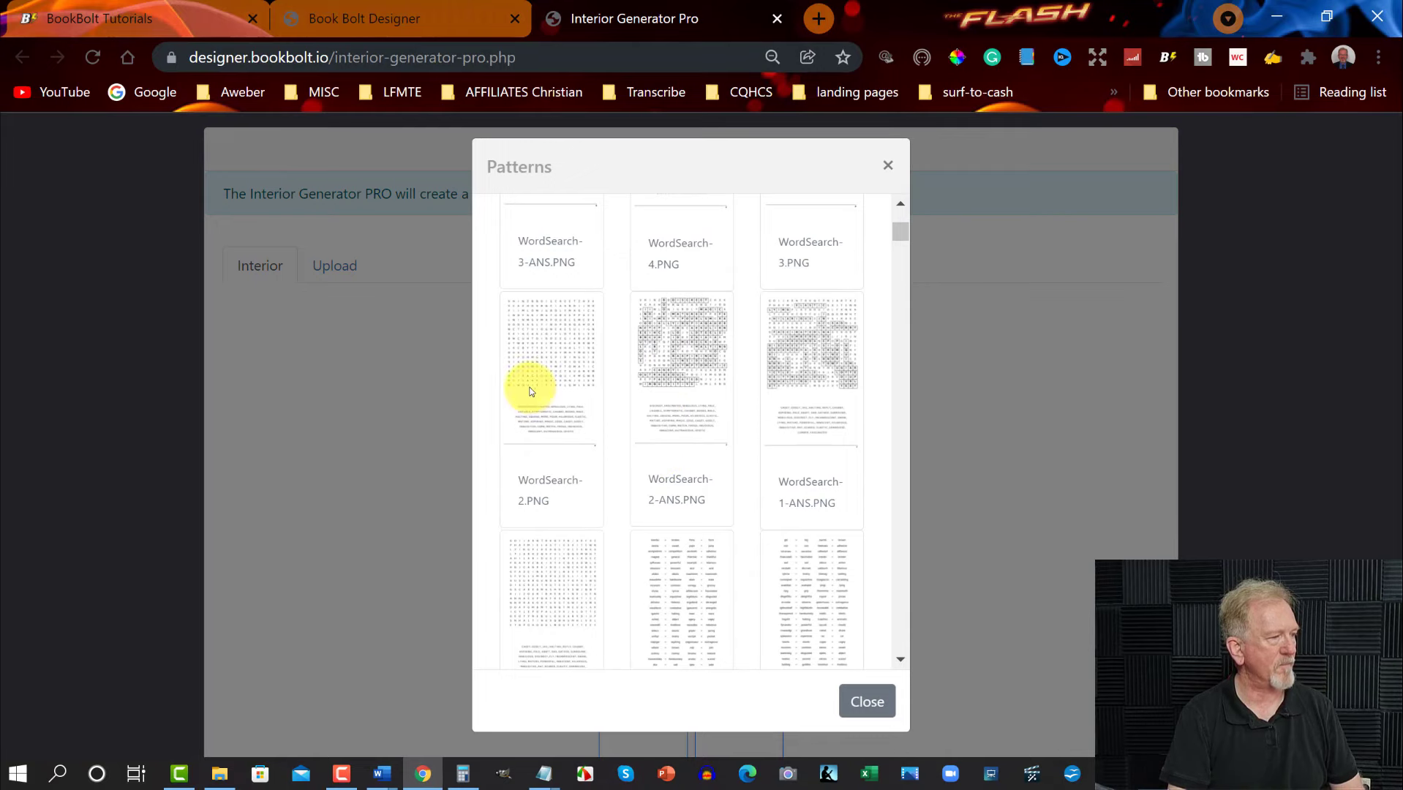
{"action": "left_click", "coordinate": [533, 339]}
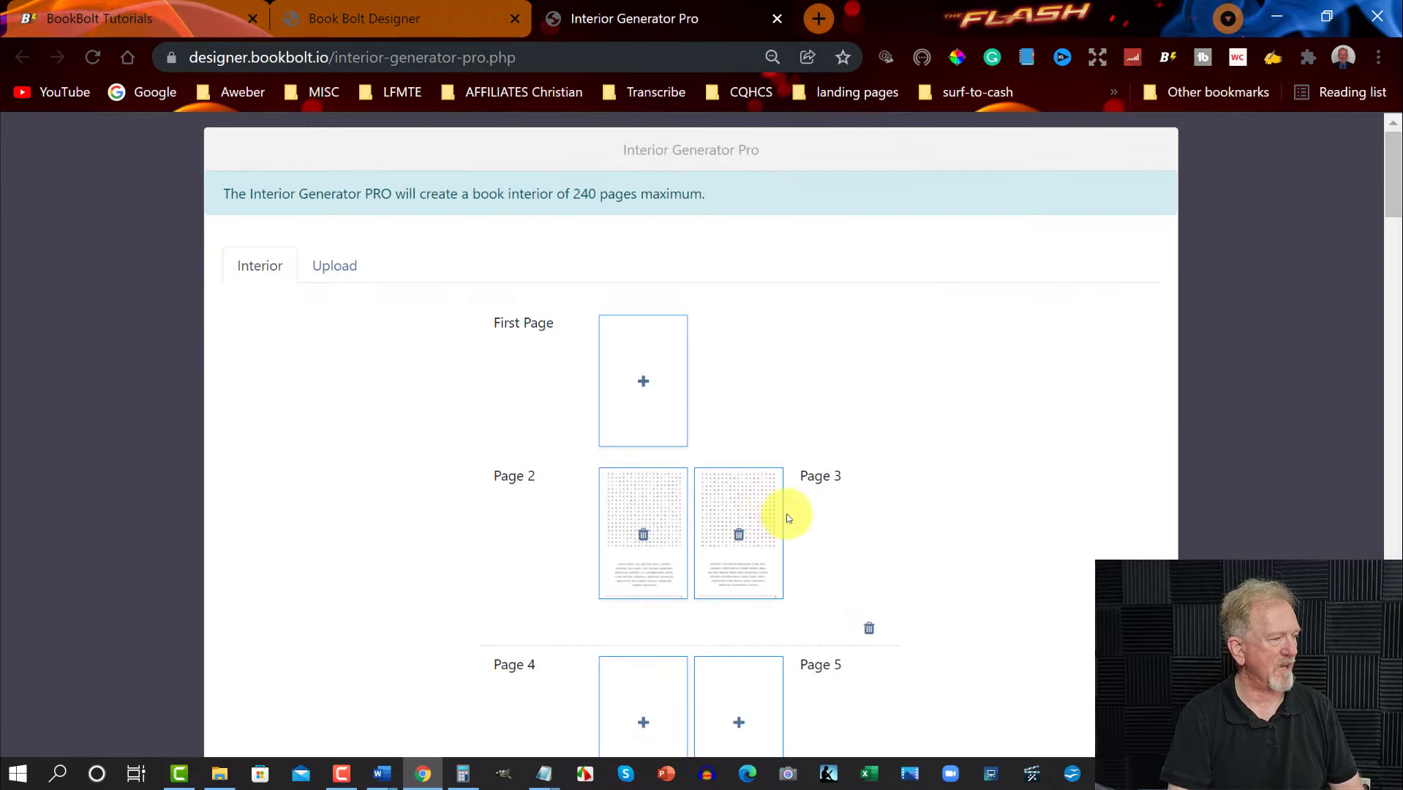
Place the WordSearch-3.PNG pattern on page 4 and the WordSearch-4.PNG pattern on page 5 of the interior
{"action": "scroll", "coordinate": [604, 501], "scroll_direction": "down", "scroll_amount": 3}
{"action": "left_click", "coordinate": [643, 502]}
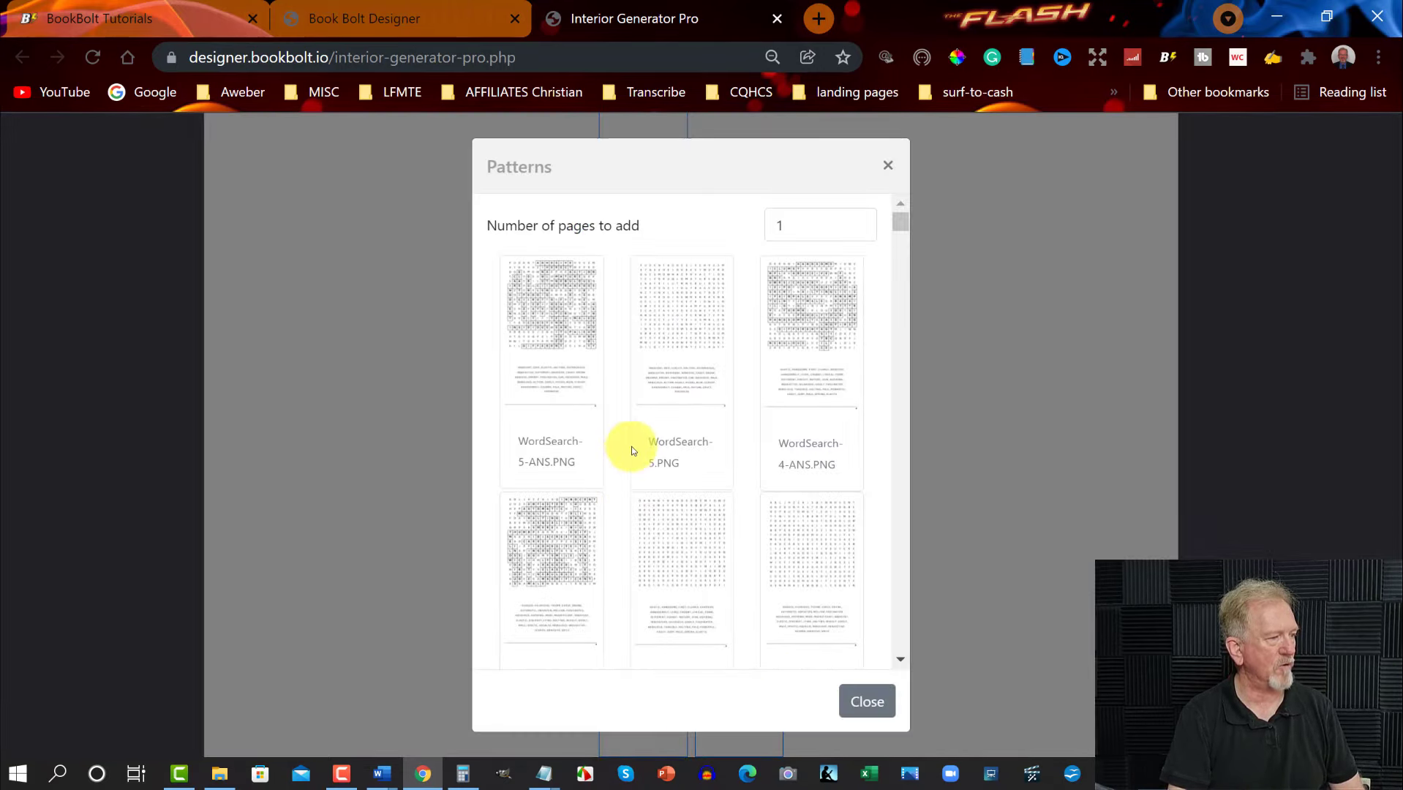
{"action": "scroll", "coordinate": [679, 425], "scroll_direction": "down", "scroll_amount": 3}
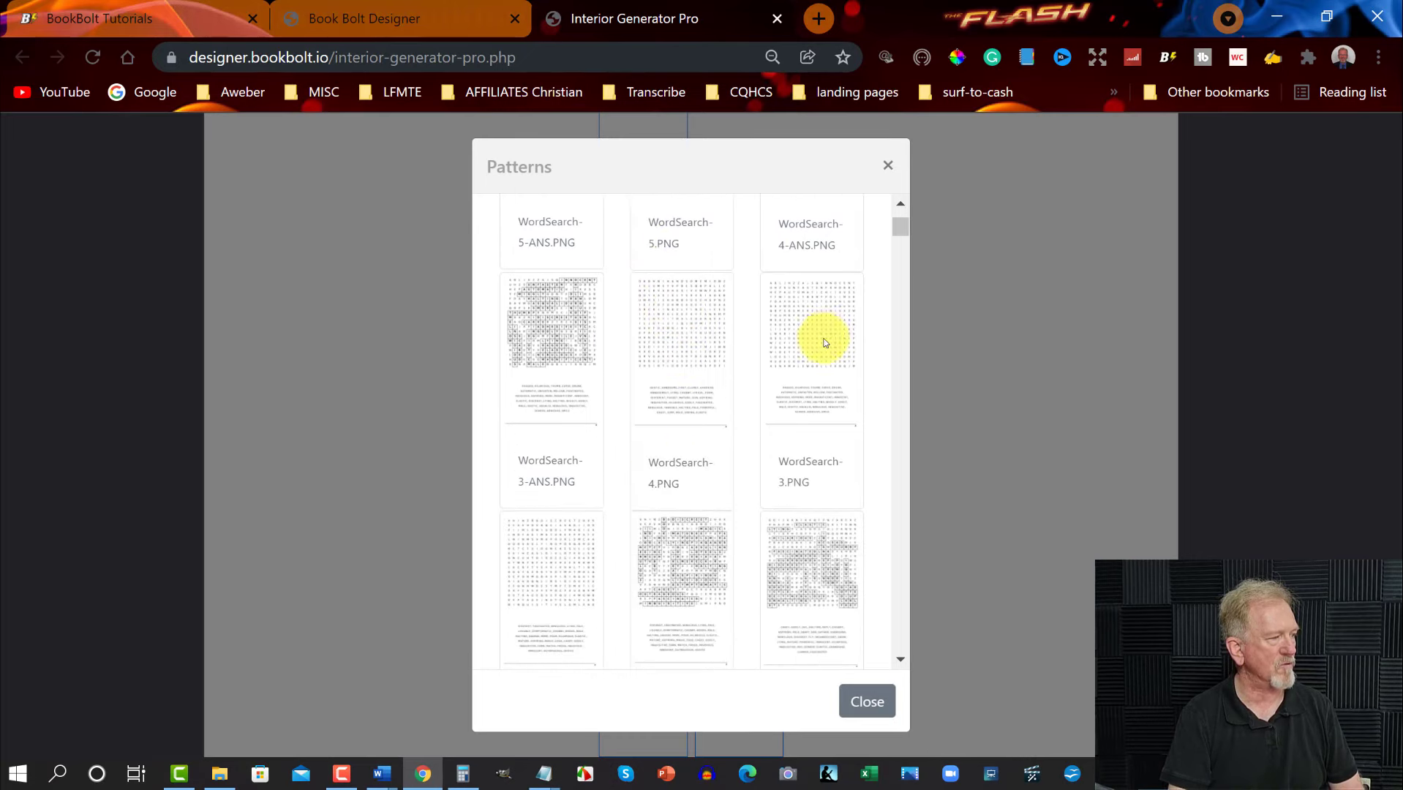
{"action": "left_click", "coordinate": [825, 332]}
{"action": "left_click", "coordinate": [737, 501]}
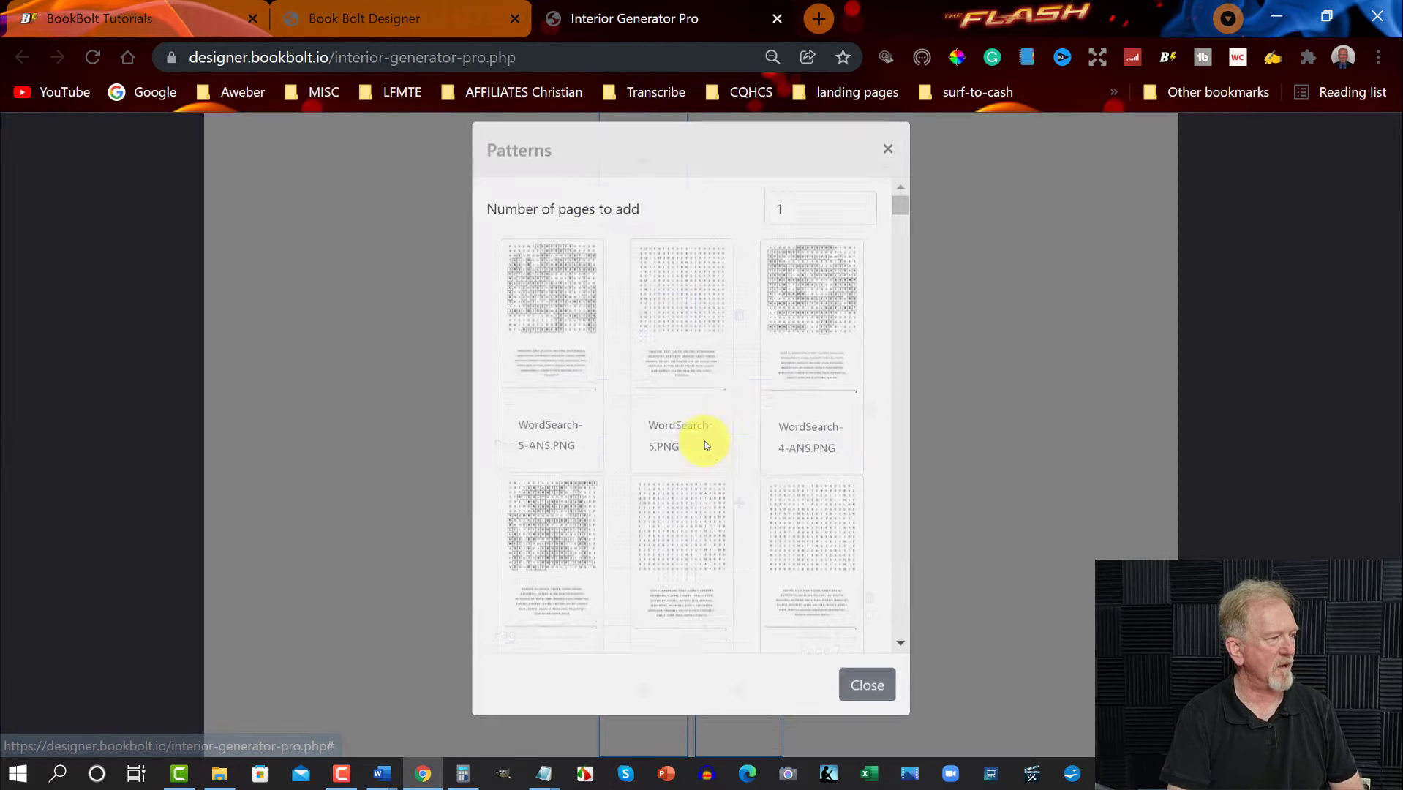
{"action": "scroll", "coordinate": [746, 410], "scroll_direction": "down", "scroll_amount": 2}
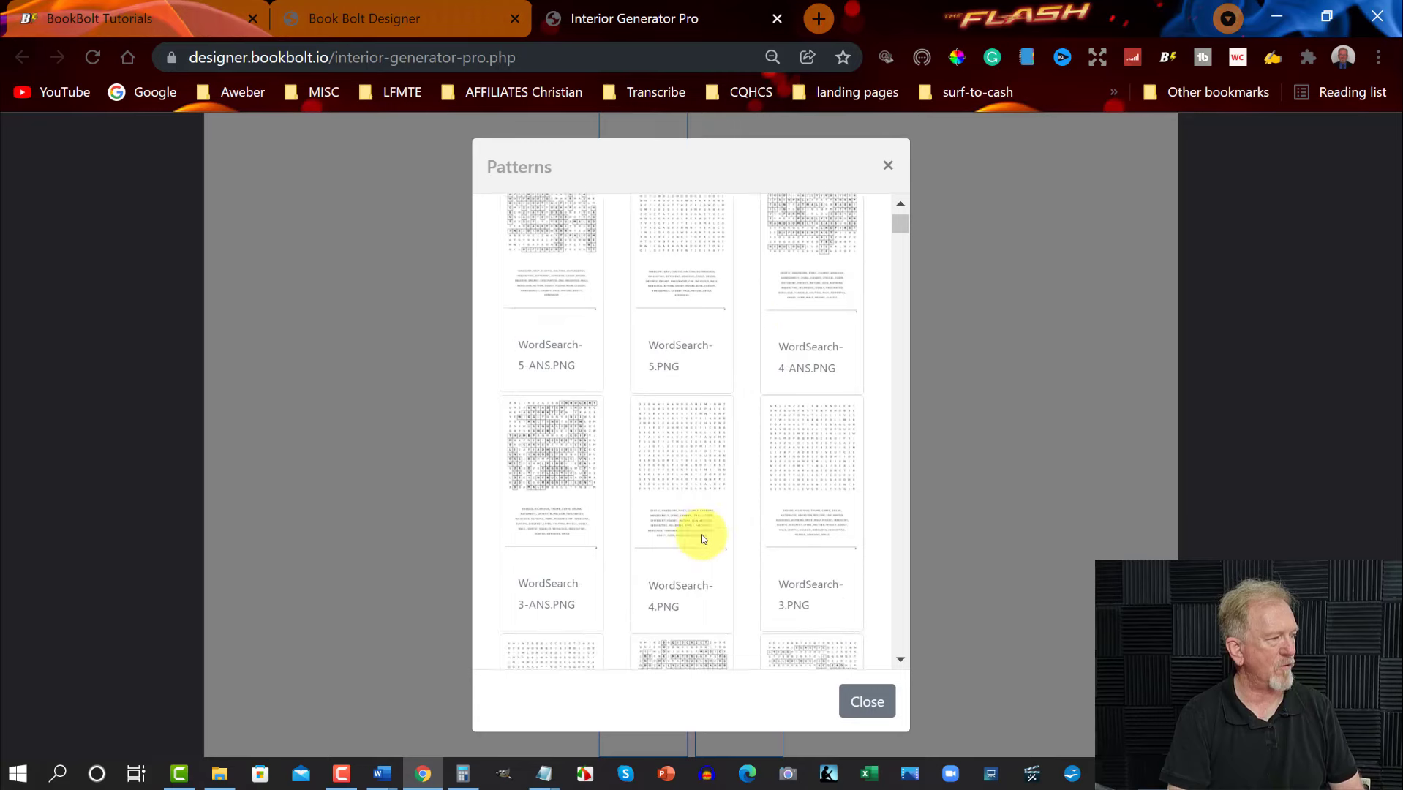
{"action": "left_click", "coordinate": [668, 458]}
Place the WordSearch-5.PNG pattern on page 6 and the WordSearch-1-ANS.PNG answer pattern on page 7
{"action": "scroll", "coordinate": [669, 468], "scroll_direction": "down", "scroll_amount": 3}
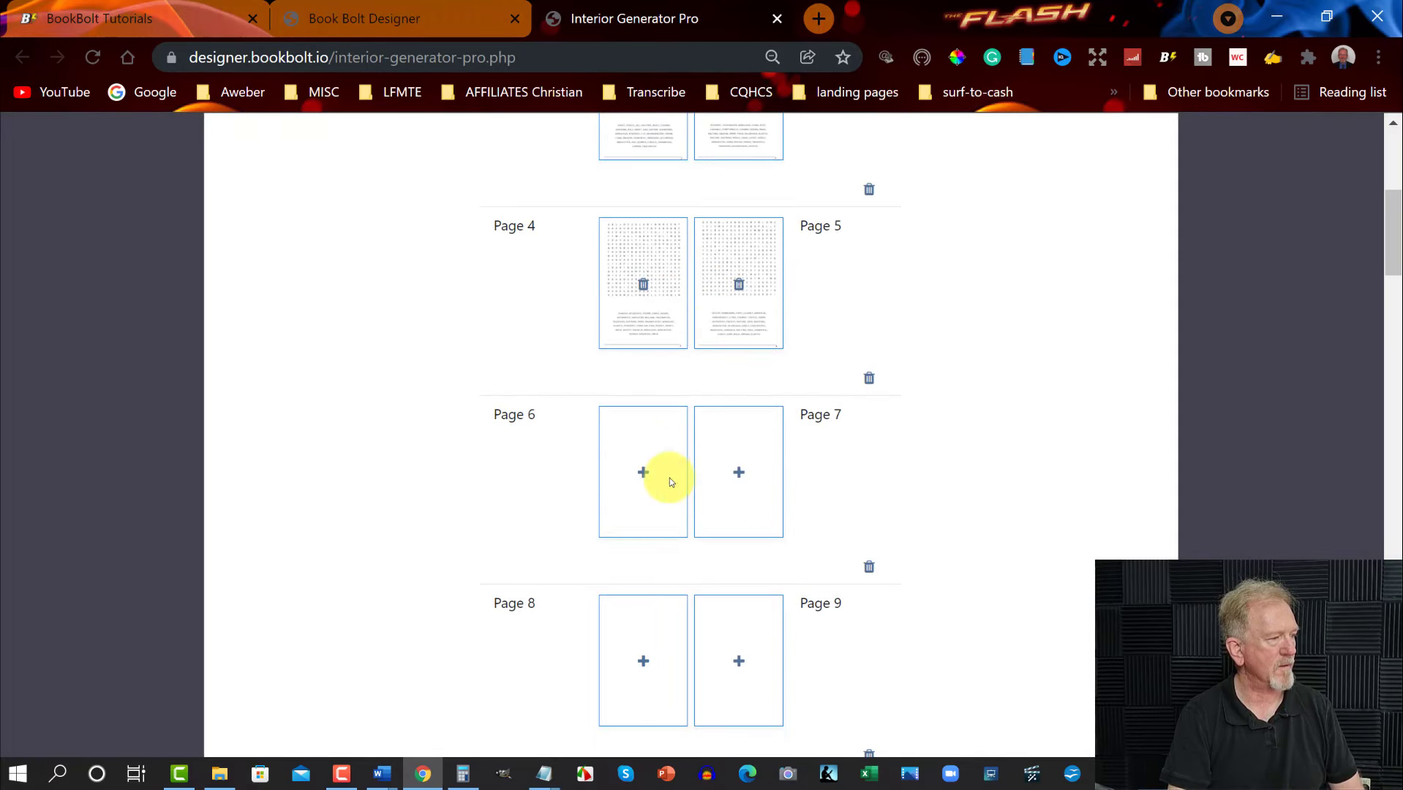
{"action": "left_click", "coordinate": [643, 462]}
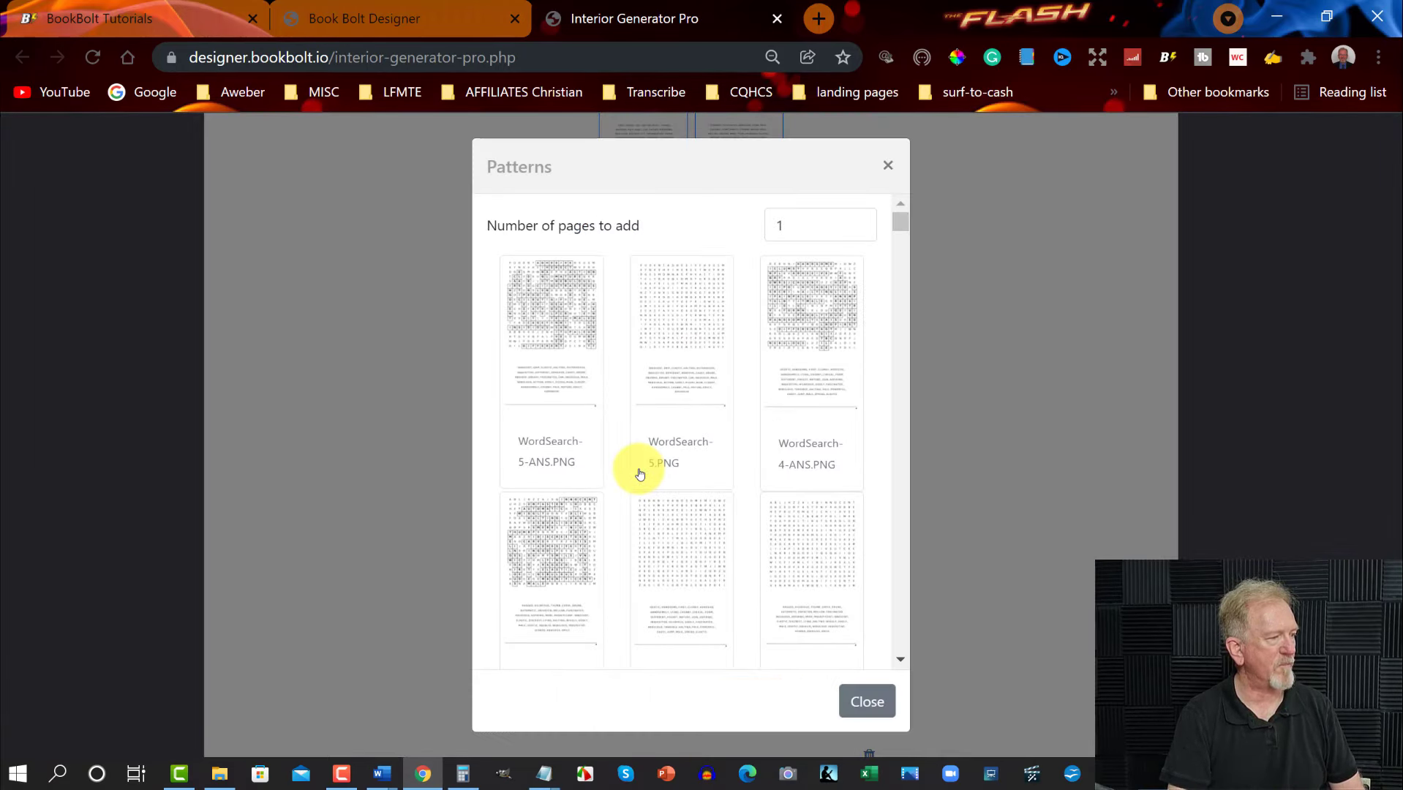
{"action": "left_click", "coordinate": [670, 309]}
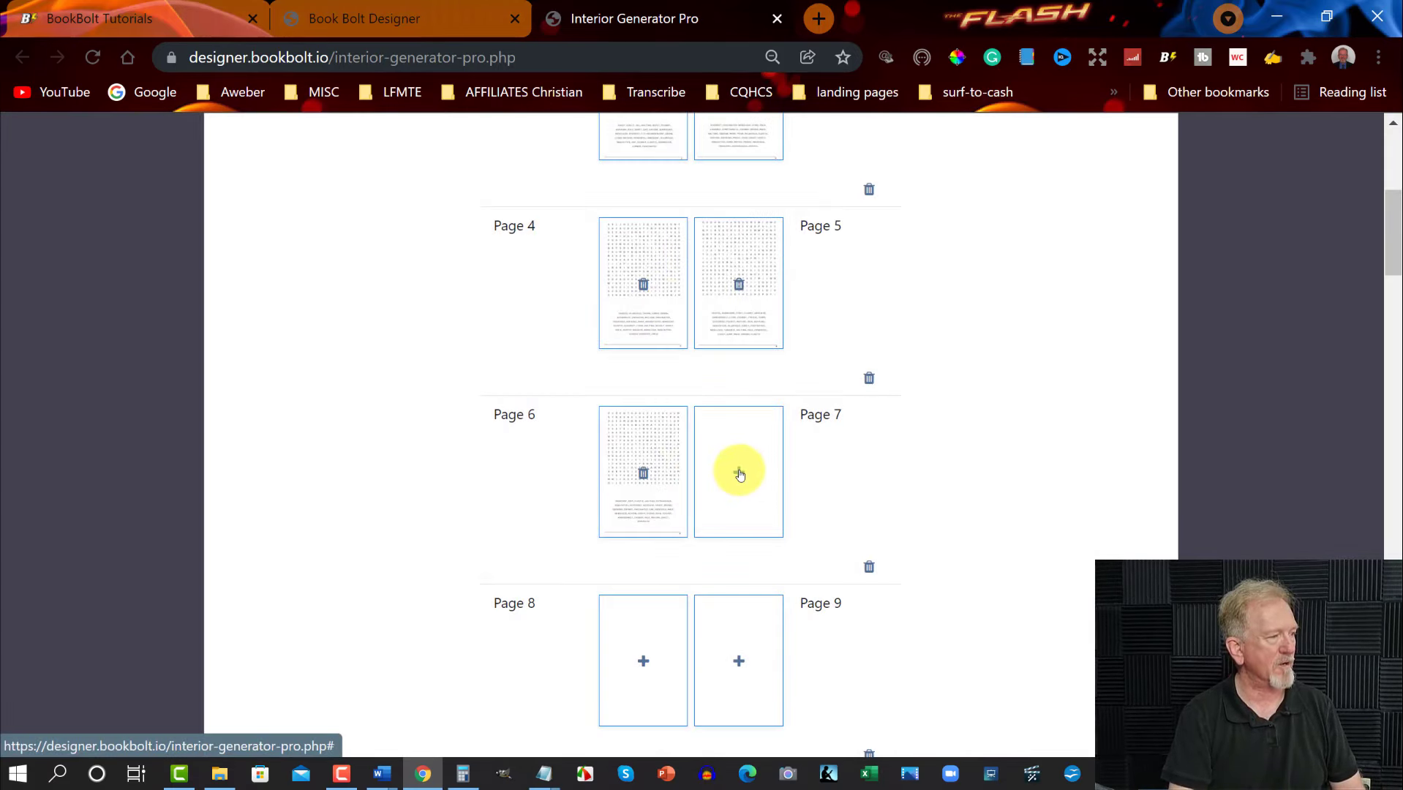
{"action": "left_click", "coordinate": [739, 471]}
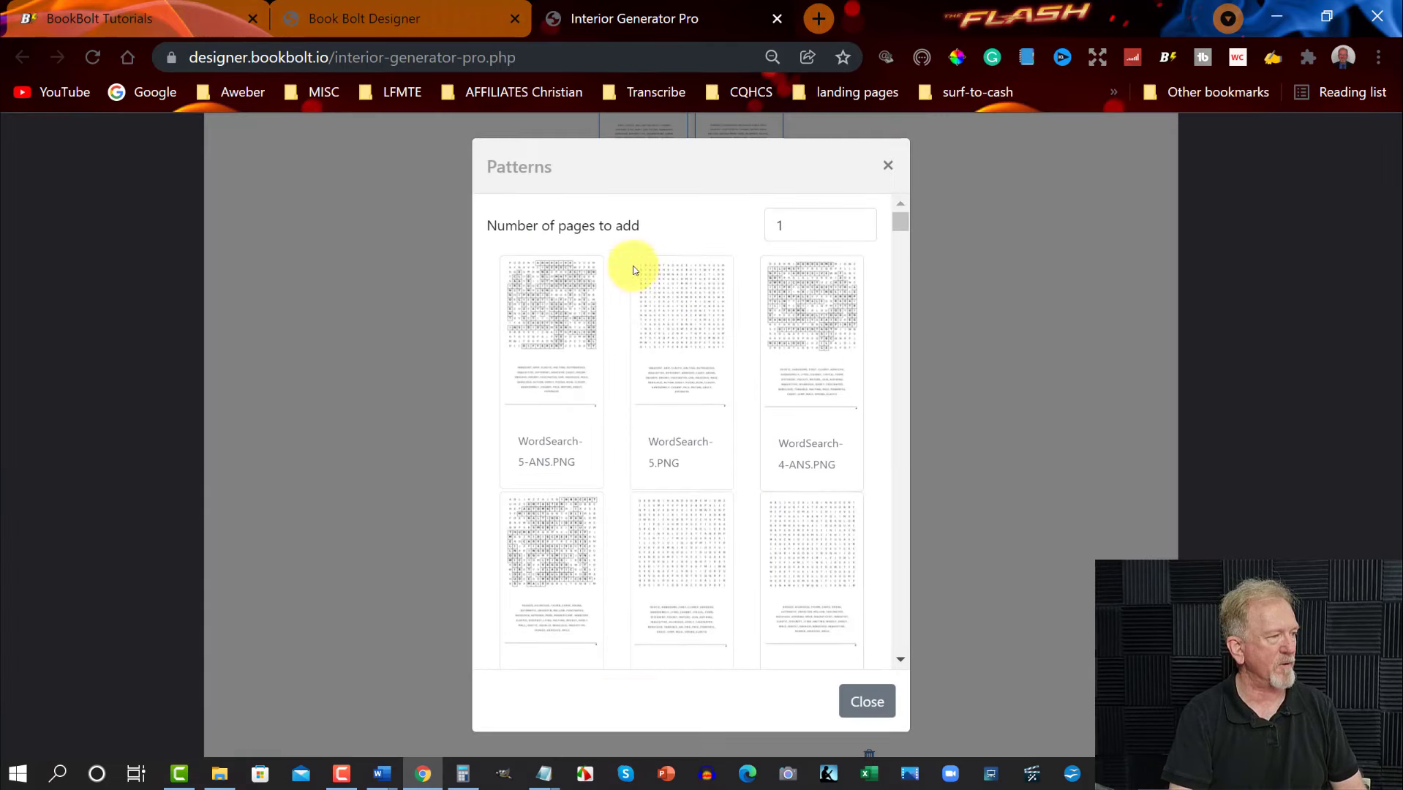
{"action": "scroll", "coordinate": [797, 372], "scroll_direction": "down", "scroll_amount": 5}
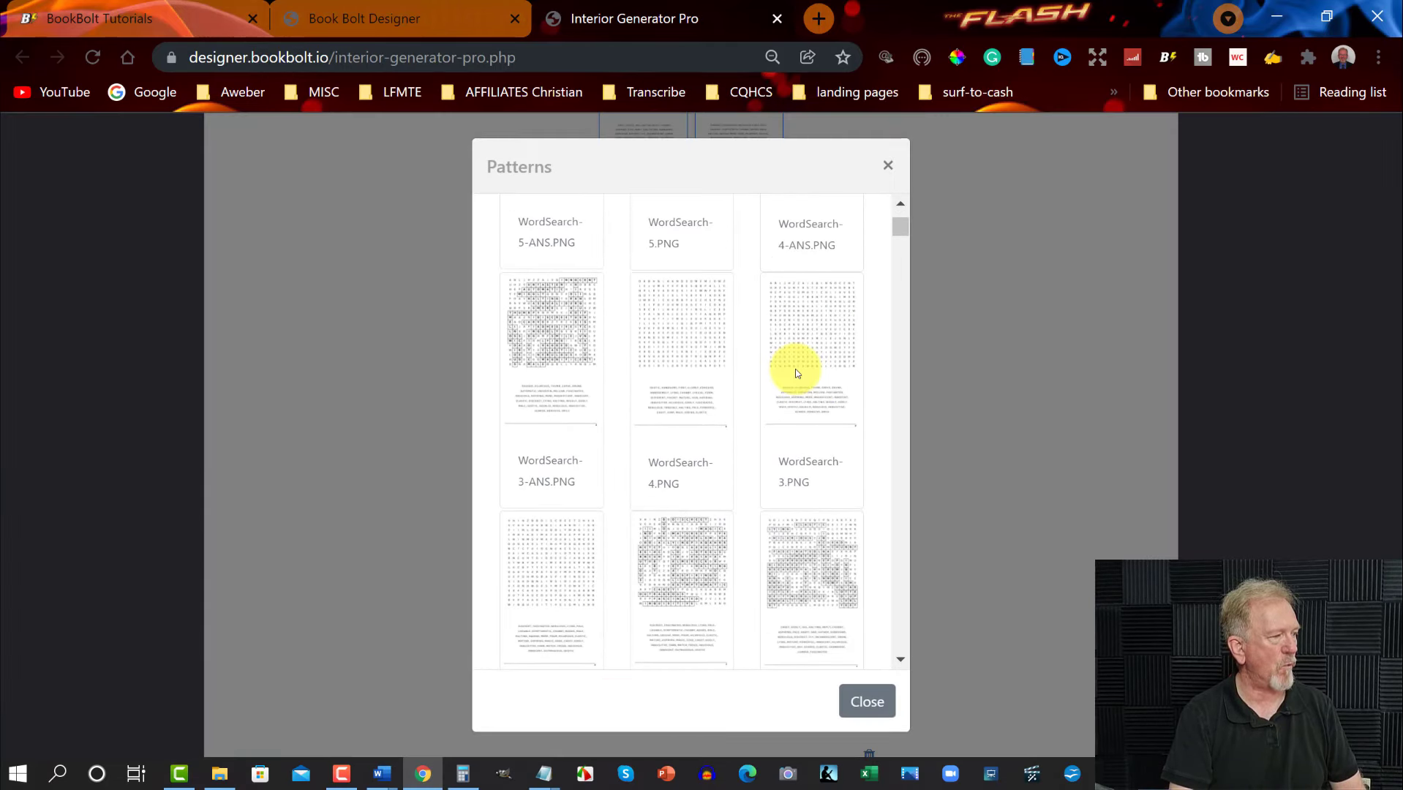
{"action": "scroll", "coordinate": [793, 378], "scroll_direction": "down", "scroll_amount": 2}
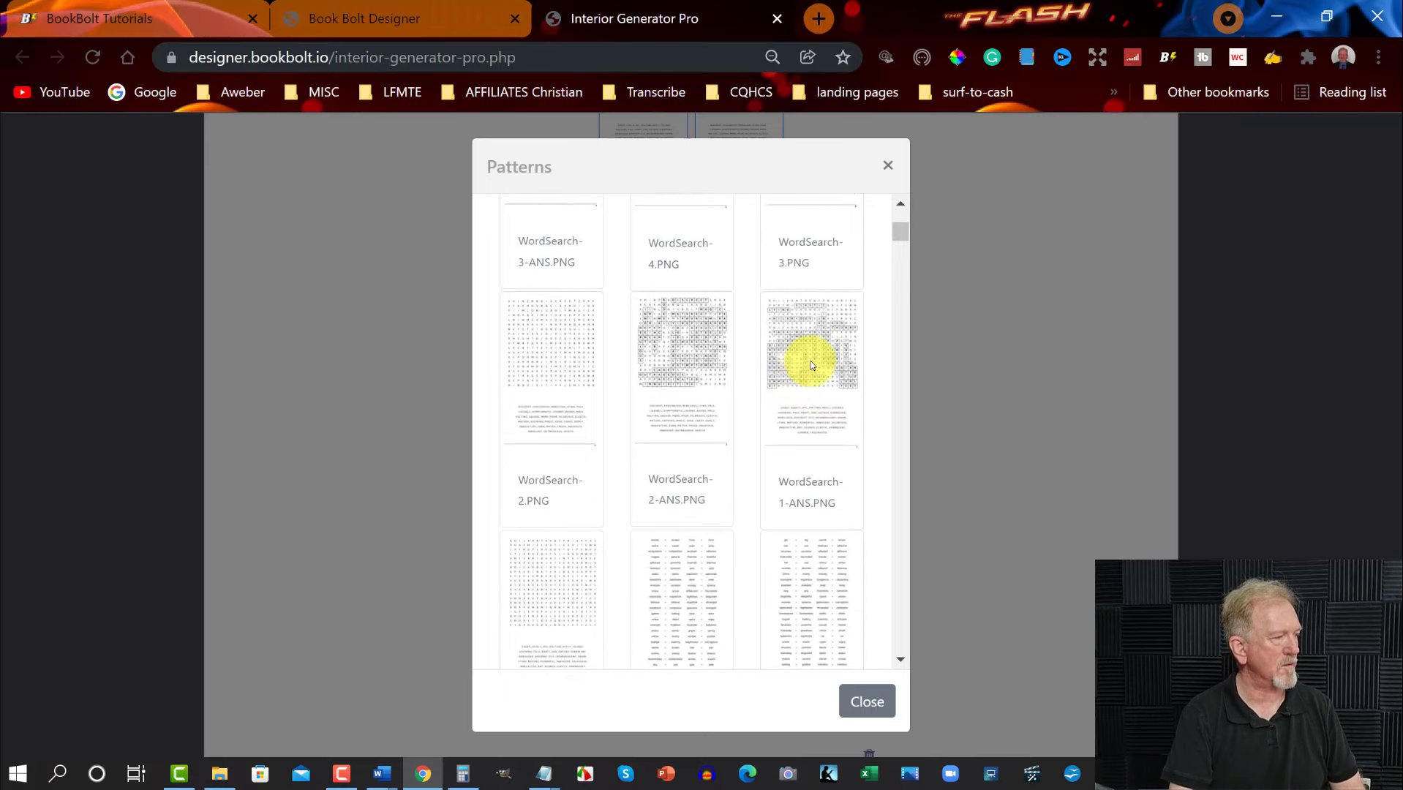
{"action": "left_click", "coordinate": [810, 364]}
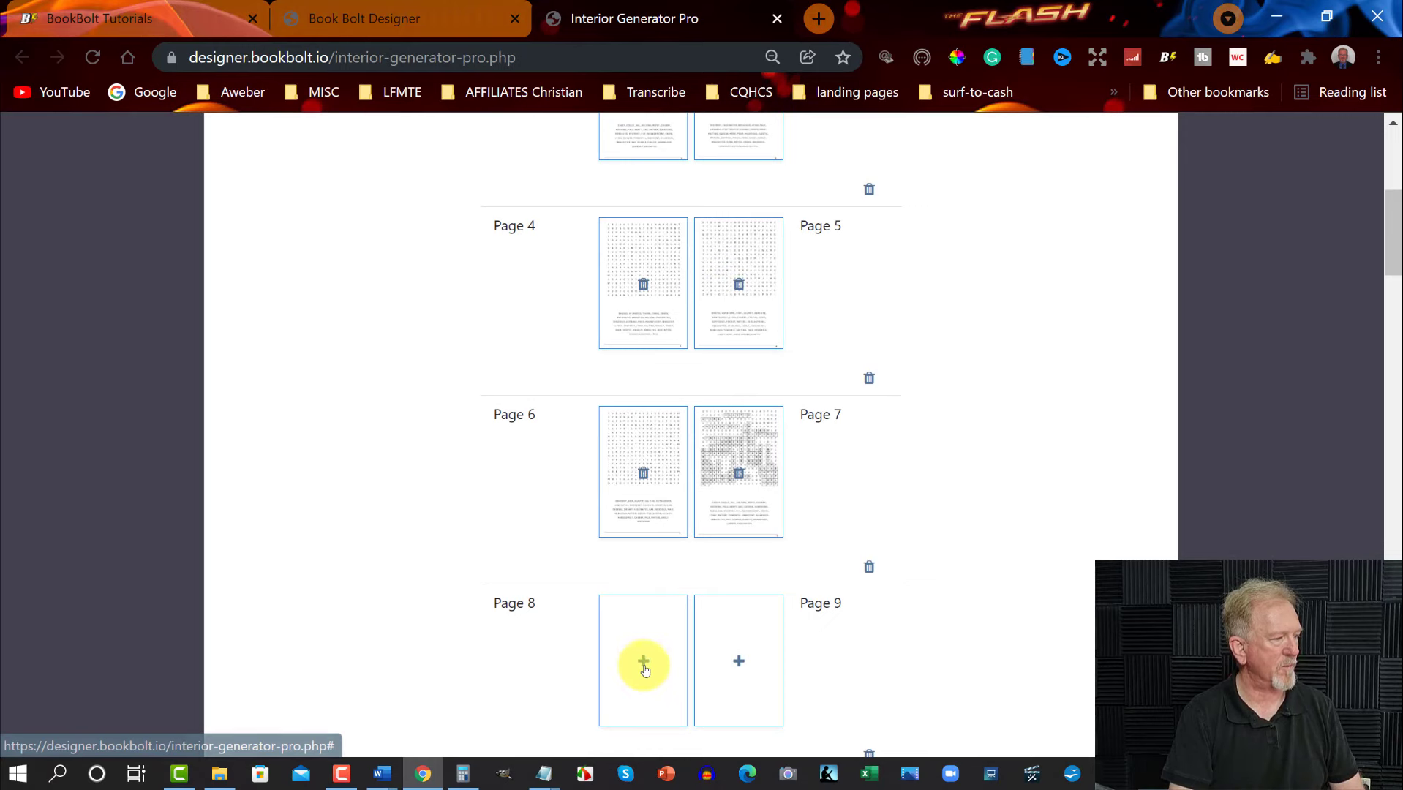
Place the WordSearch-2-ANS.PNG answer pattern on page 8 and the WordSearch-3-ANS.PNG answer pattern on page 9
{"action": "left_click", "coordinate": [644, 665]}
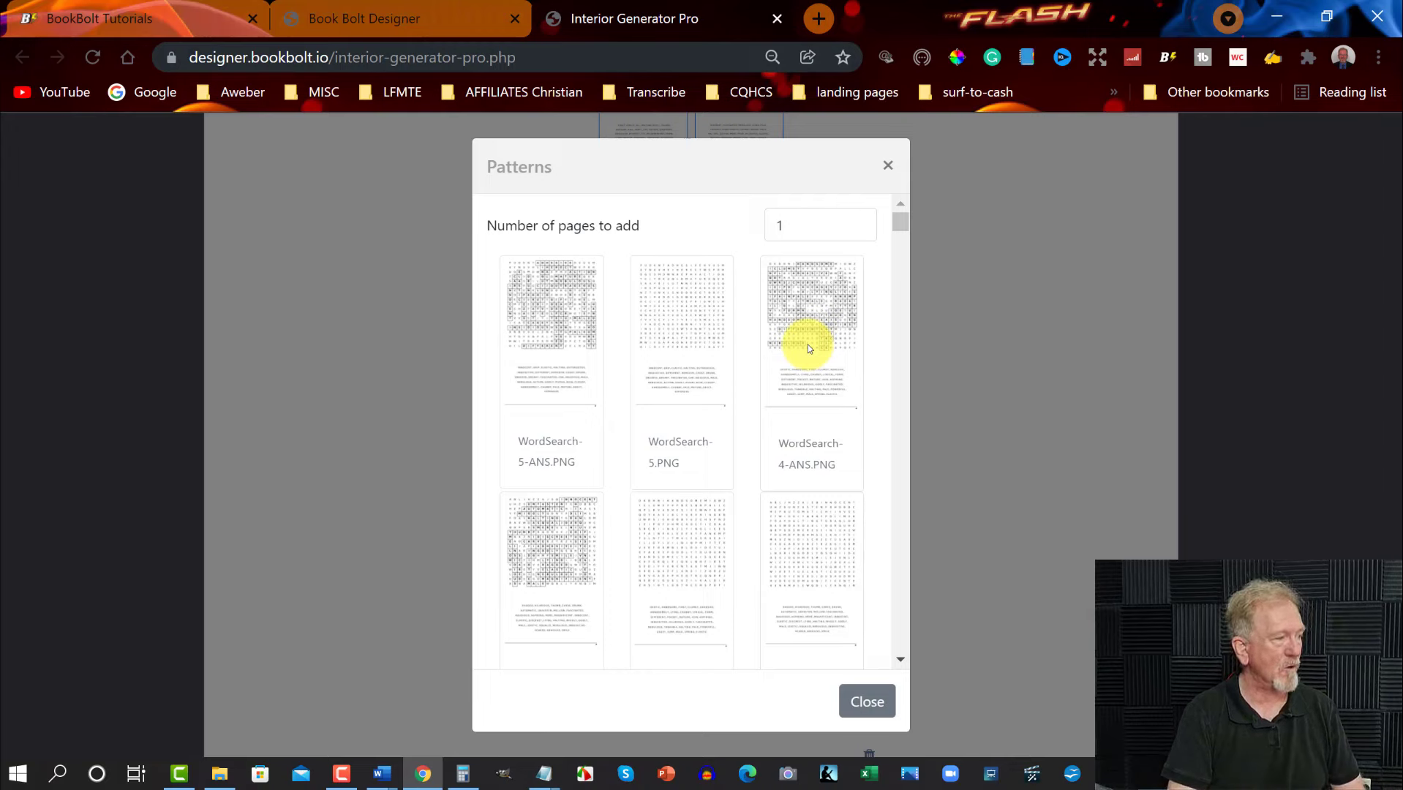
{"action": "scroll", "coordinate": [808, 345], "scroll_direction": "down", "scroll_amount": 3}
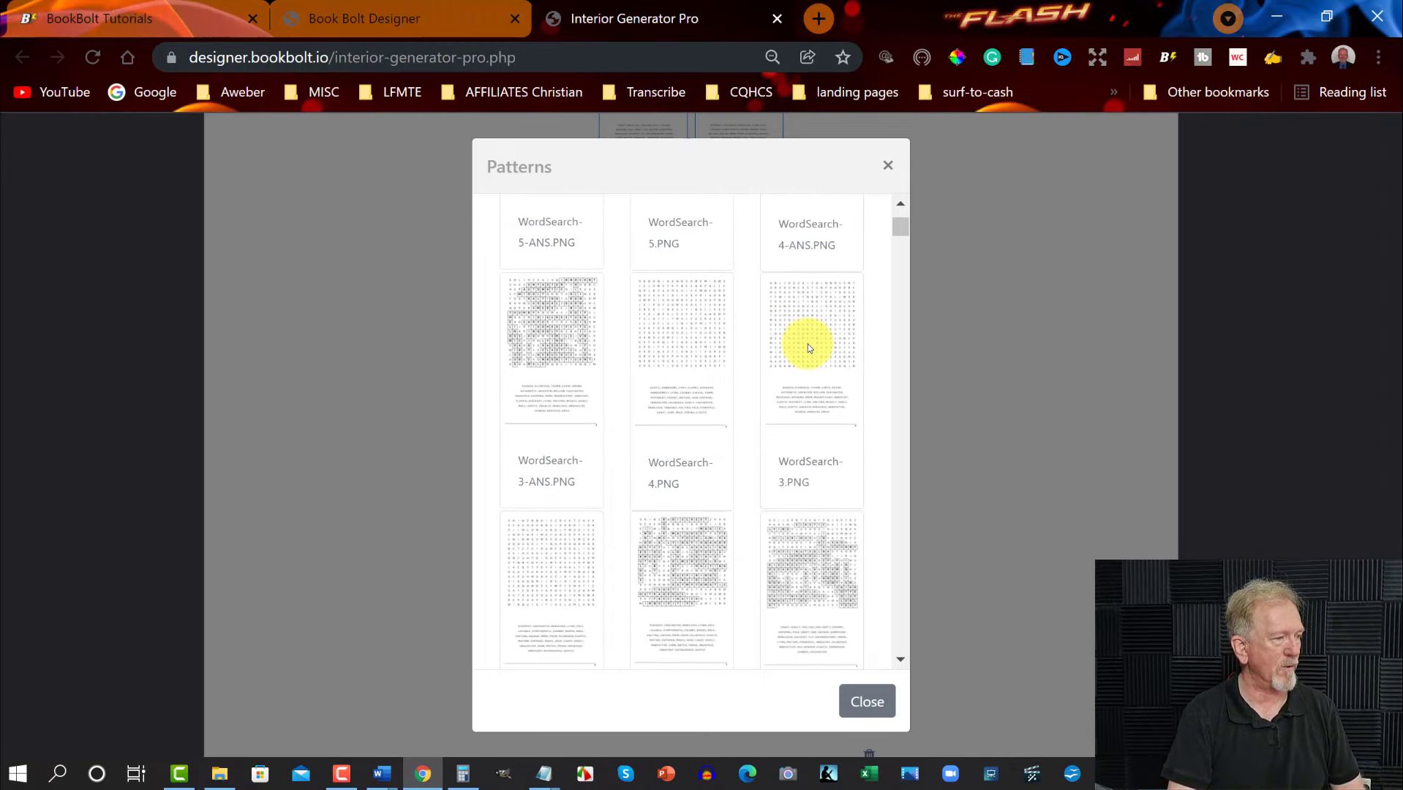
{"action": "scroll", "coordinate": [807, 344], "scroll_direction": "down", "scroll_amount": 2}
{"action": "scroll", "coordinate": [807, 345], "scroll_direction": "down", "scroll_amount": 2}
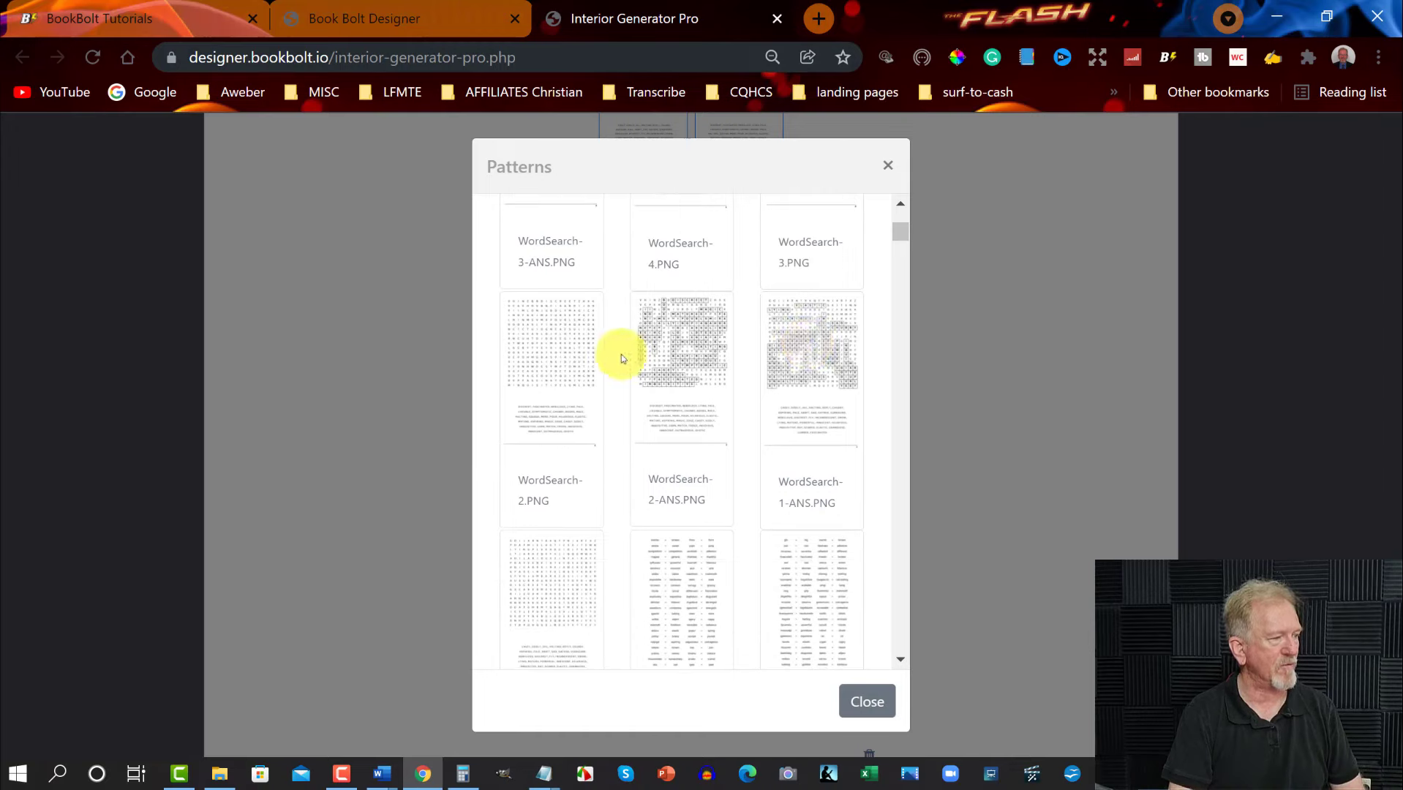
{"action": "left_click", "coordinate": [690, 371]}
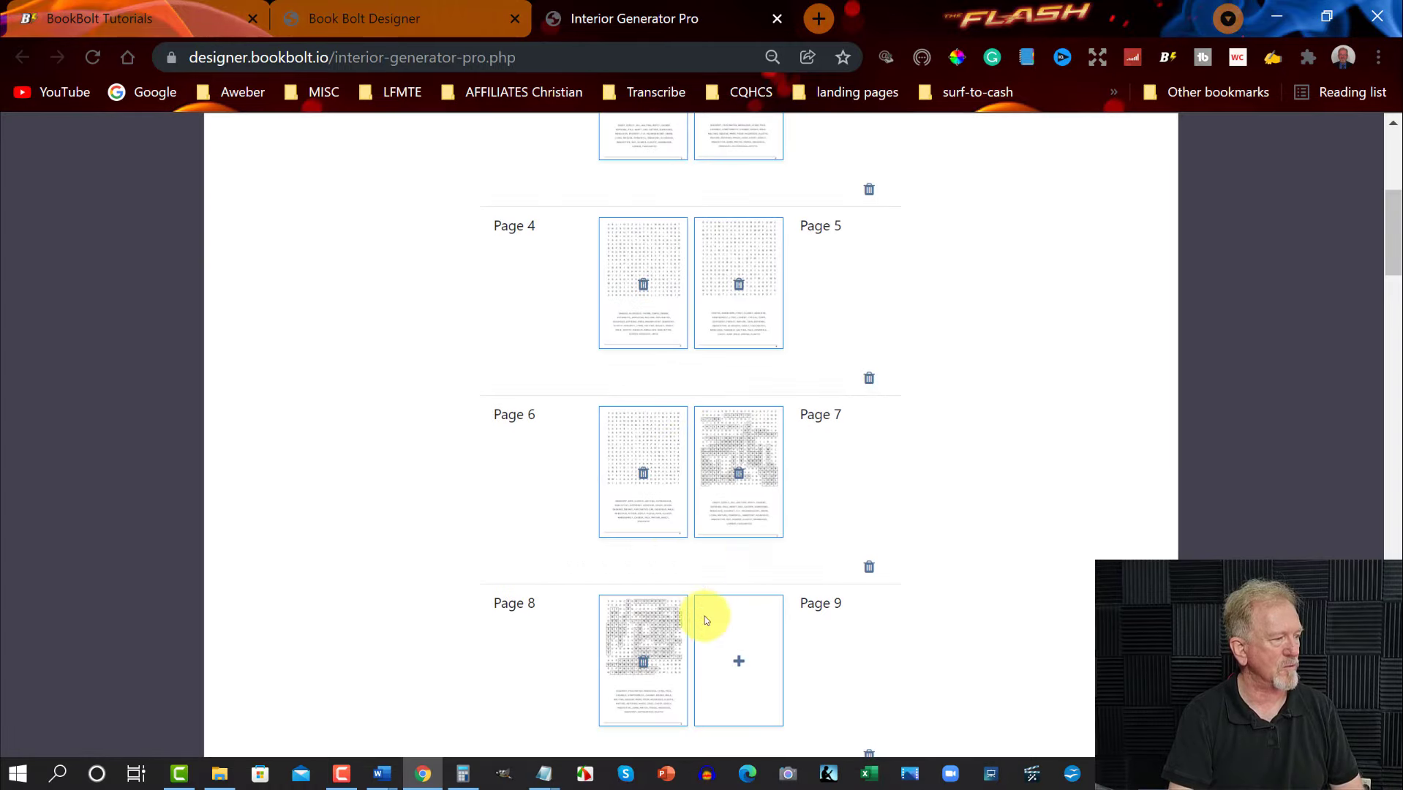
{"action": "left_click", "coordinate": [737, 662]}
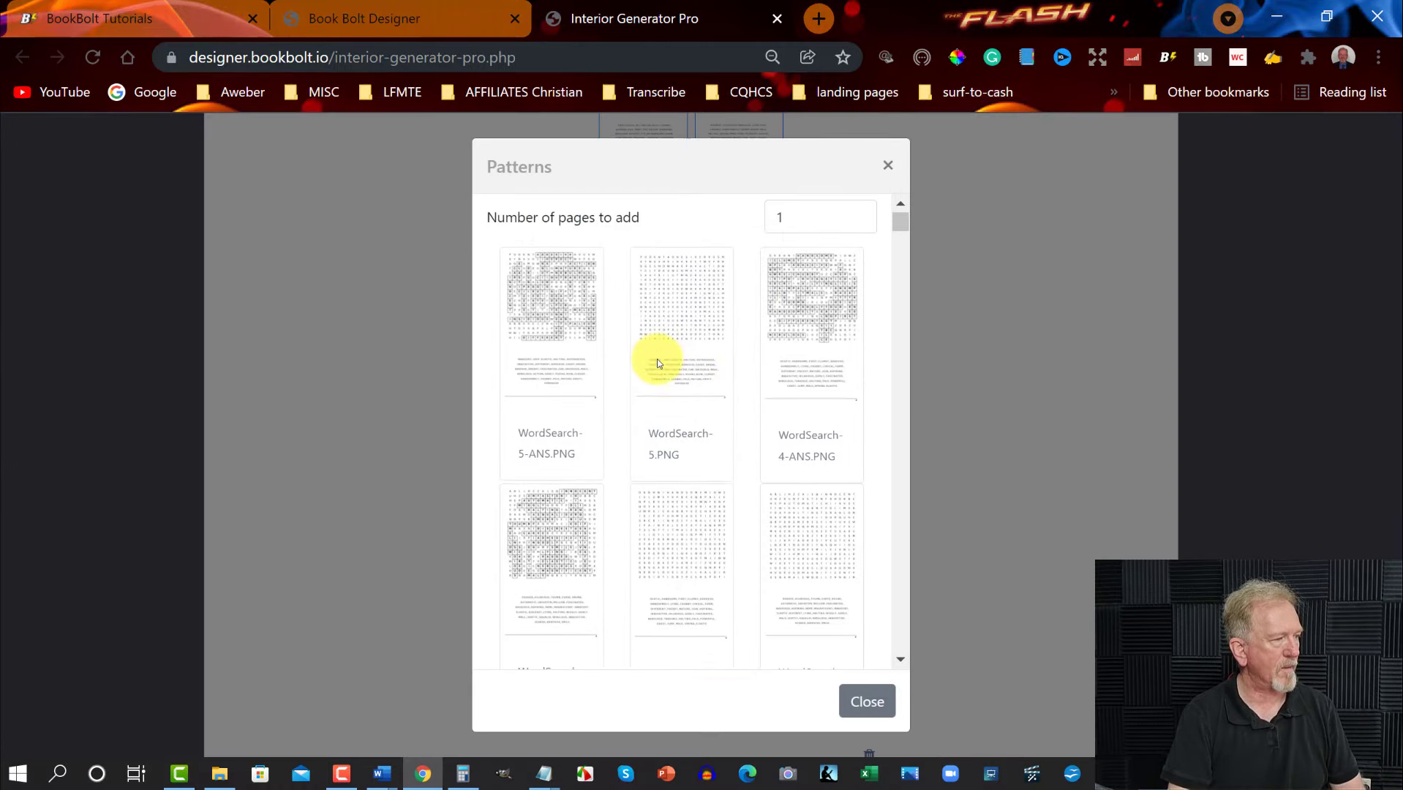
{"action": "scroll", "coordinate": [657, 358], "scroll_direction": "down", "scroll_amount": 6}
{"action": "left_click", "coordinate": [552, 333]}
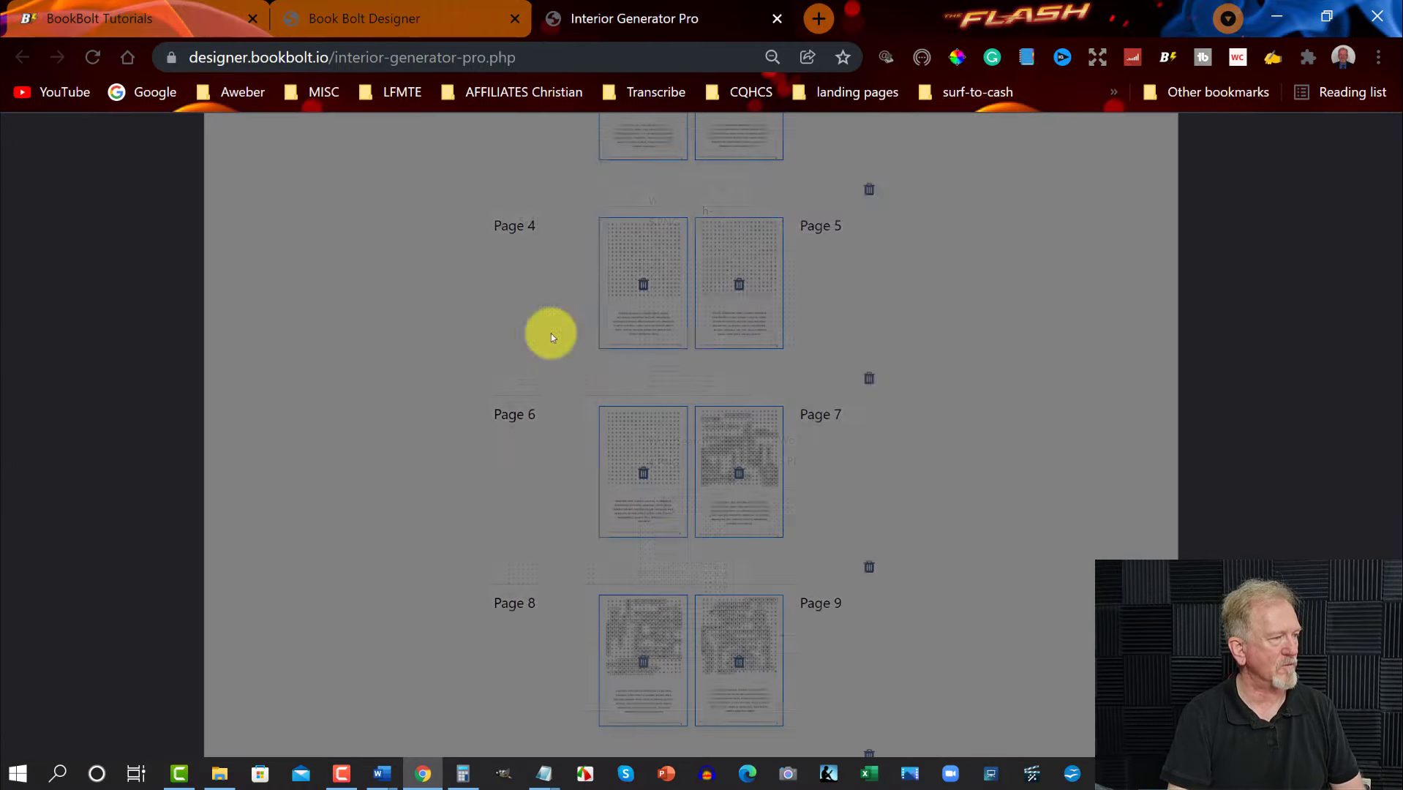
Place the WordSearch-4-ANS.PNG answer pattern on page 10 and open the pattern selection for page 11
{"action": "scroll", "coordinate": [742, 526], "scroll_direction": "down", "scroll_amount": 5}
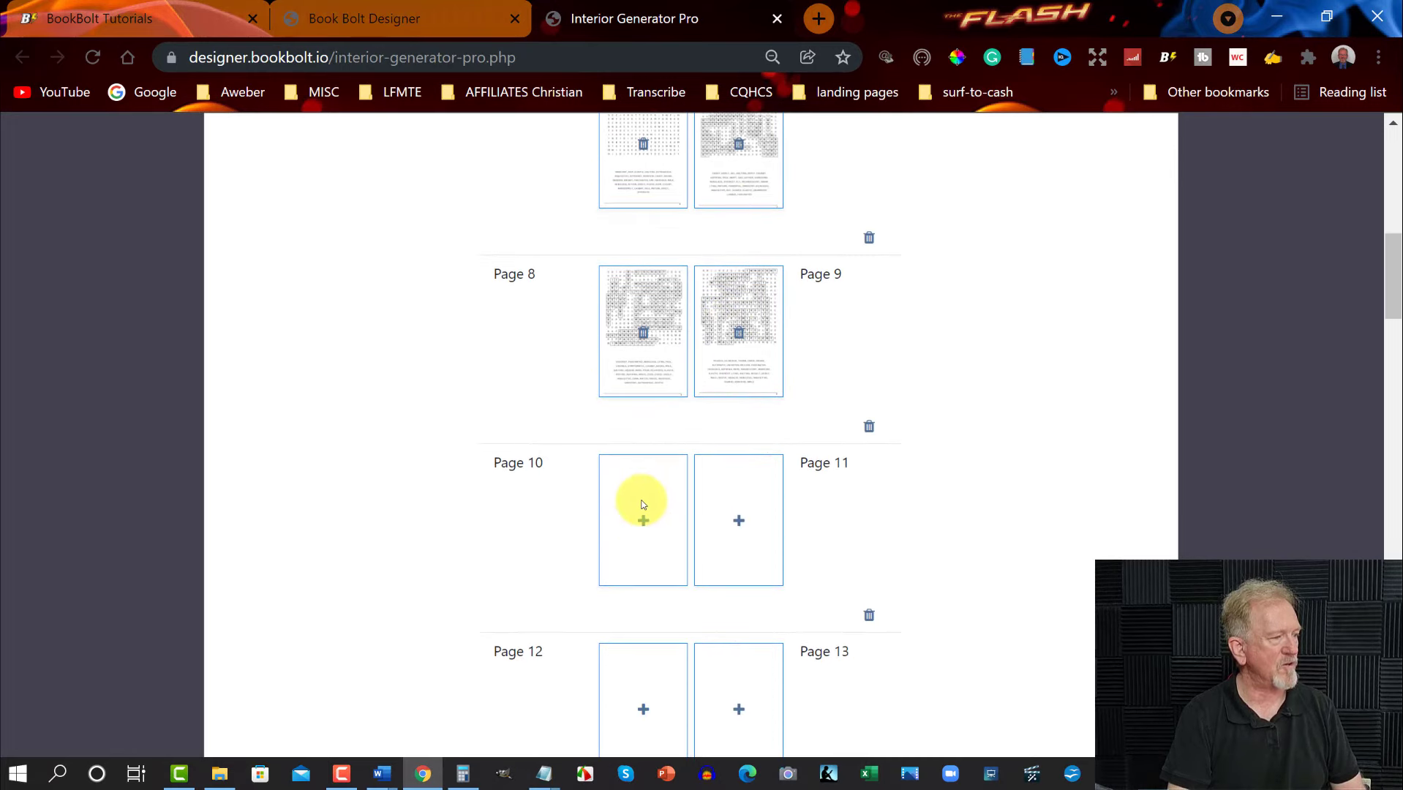
{"action": "left_click", "coordinate": [643, 520]}
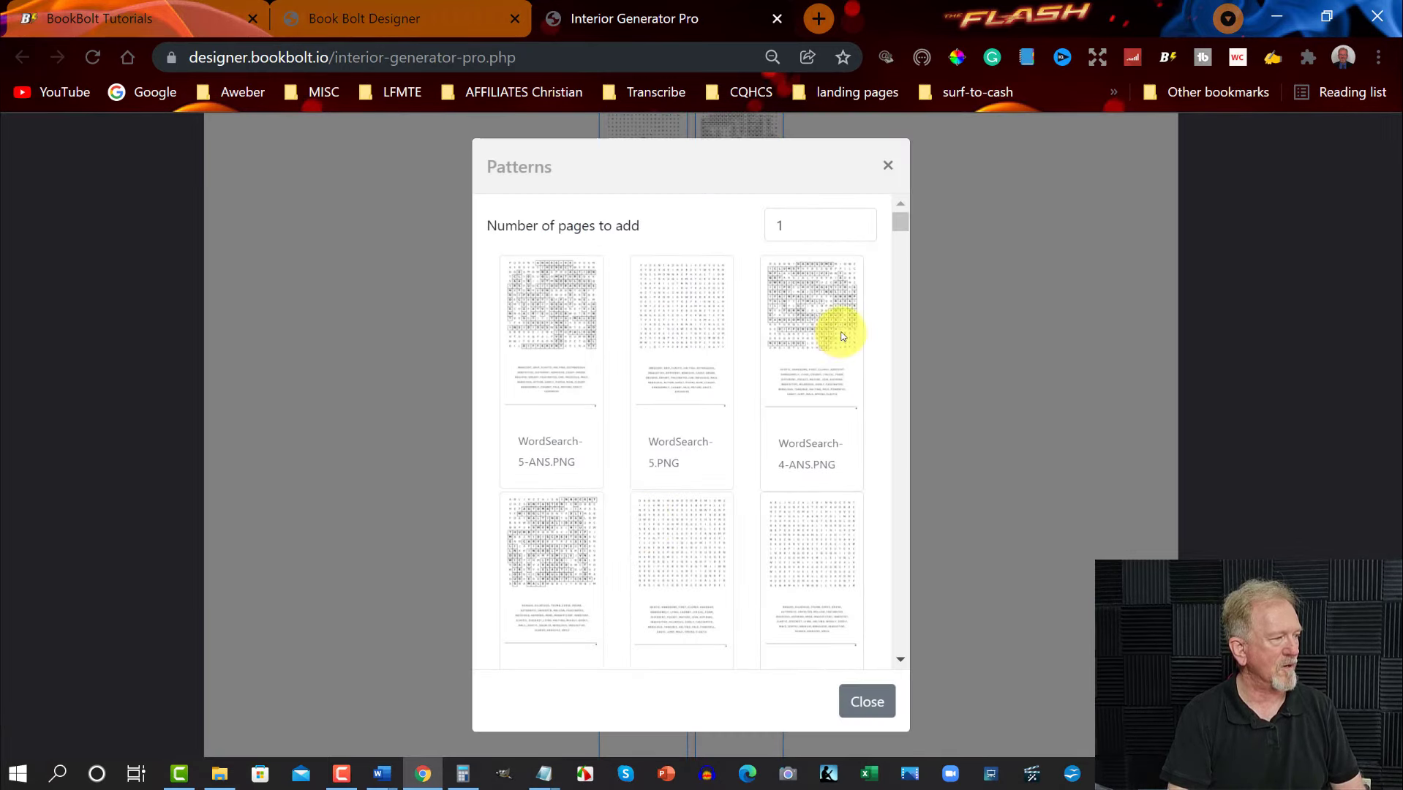
{"action": "left_click", "coordinate": [824, 325]}
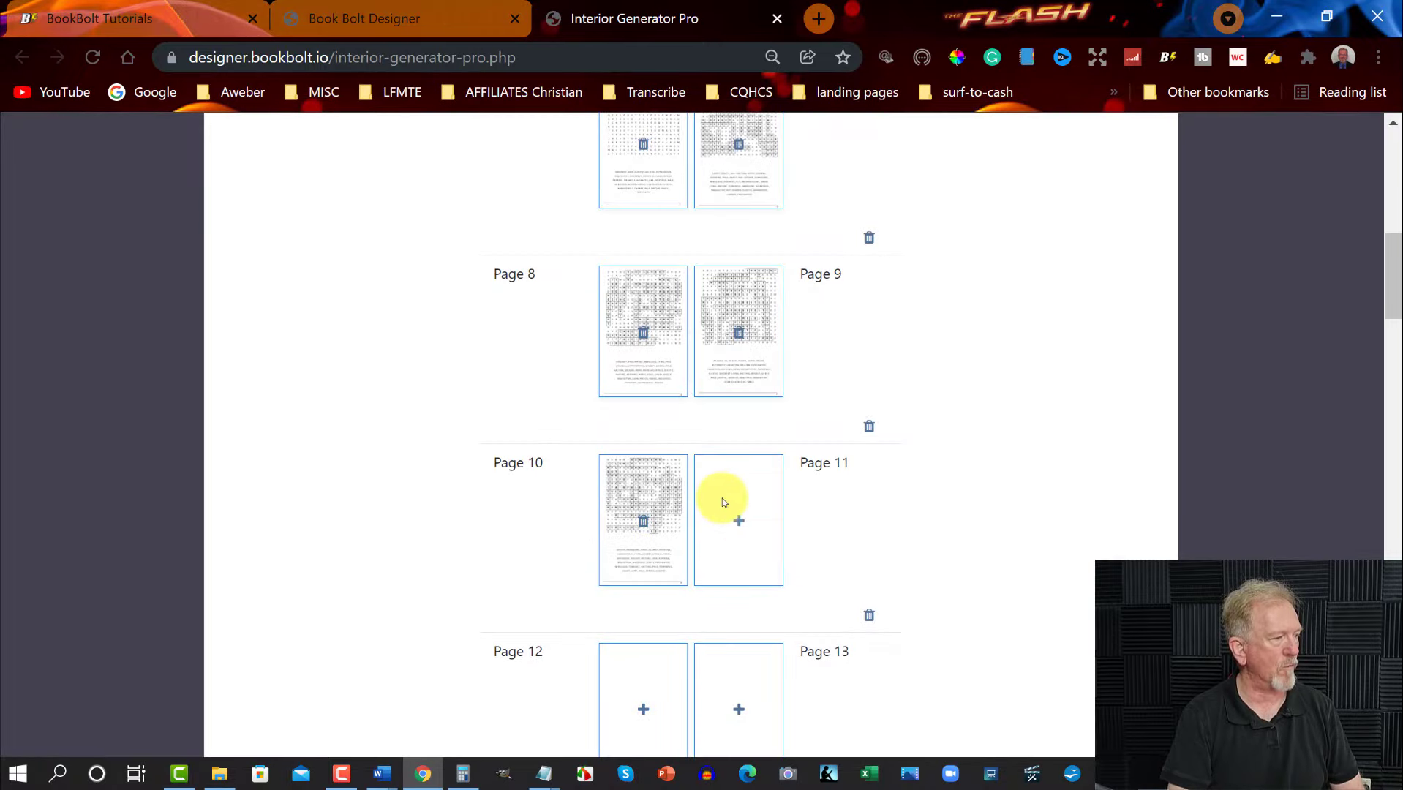
{"action": "left_click", "coordinate": [742, 524]}
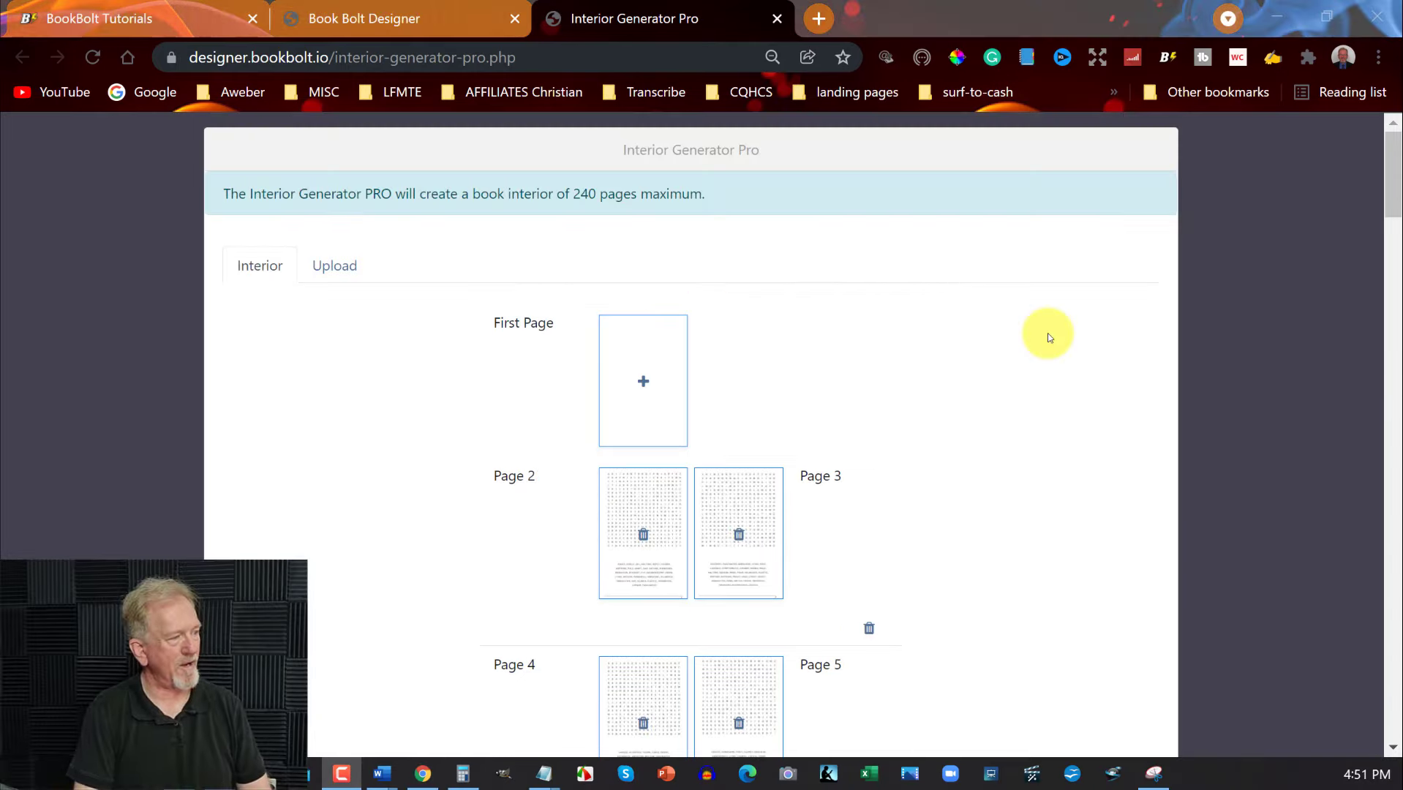
Review the assembled interior from the first page to the last, checking the order of the puzzle and answer pages
{"action": "scroll", "coordinate": [1049, 338], "scroll_direction": "down", "scroll_amount": 3}
{"action": "scroll", "coordinate": [1049, 337], "scroll_direction": "up", "scroll_amount": 2}
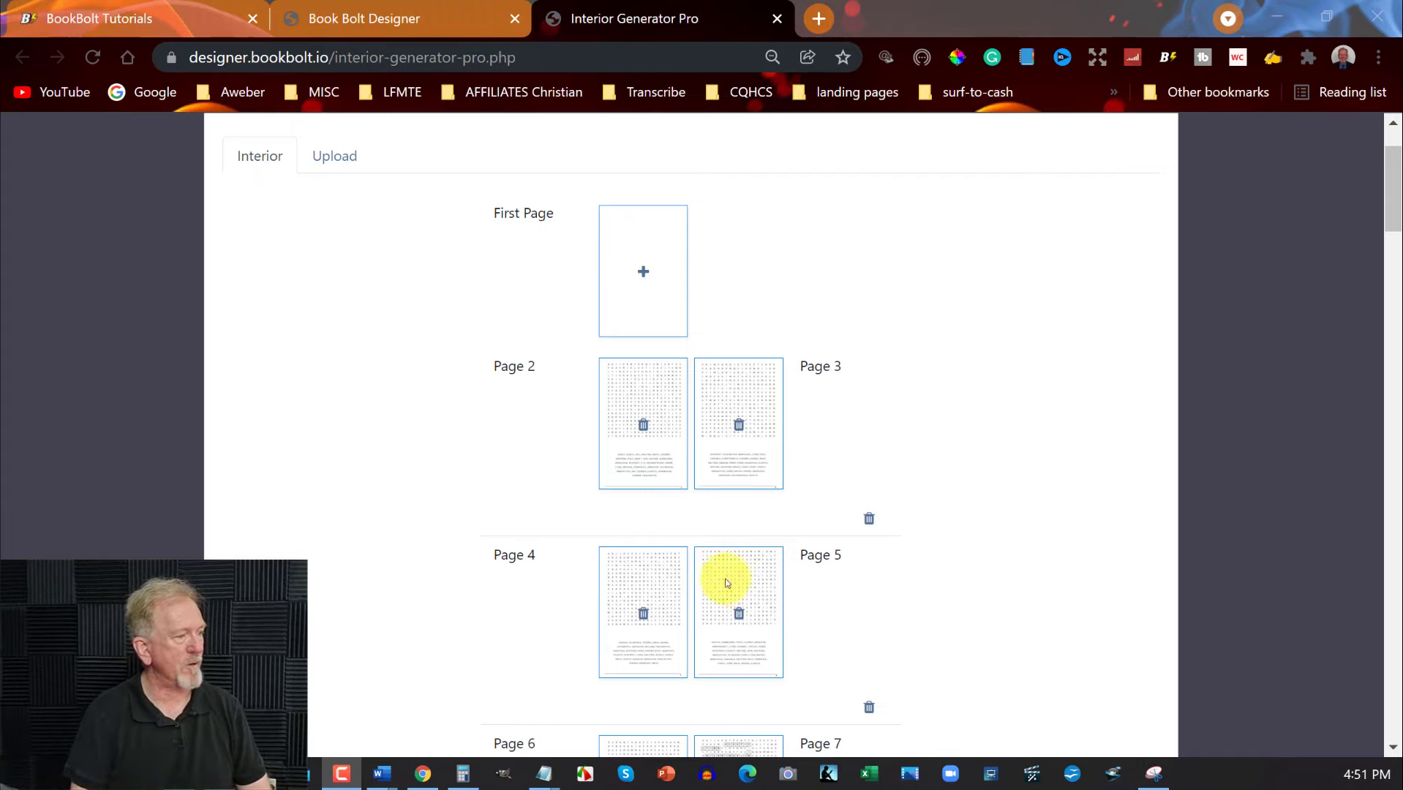
{"action": "scroll", "coordinate": [830, 485], "scroll_direction": "down", "scroll_amount": 4}
{"action": "scroll", "coordinate": [720, 415], "scroll_direction": "down", "scroll_amount": 8}
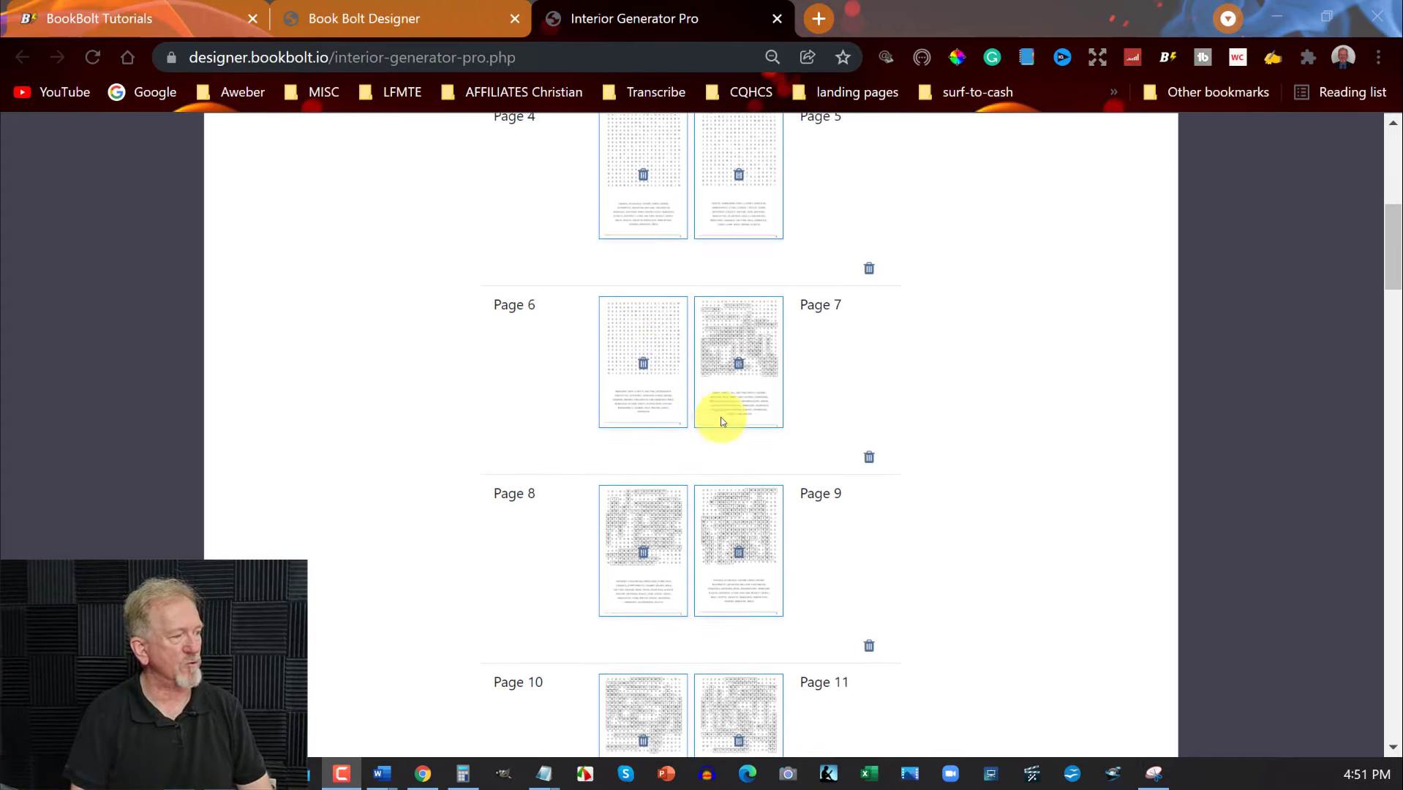
{"action": "scroll", "coordinate": [721, 420], "scroll_direction": "down", "scroll_amount": 20}
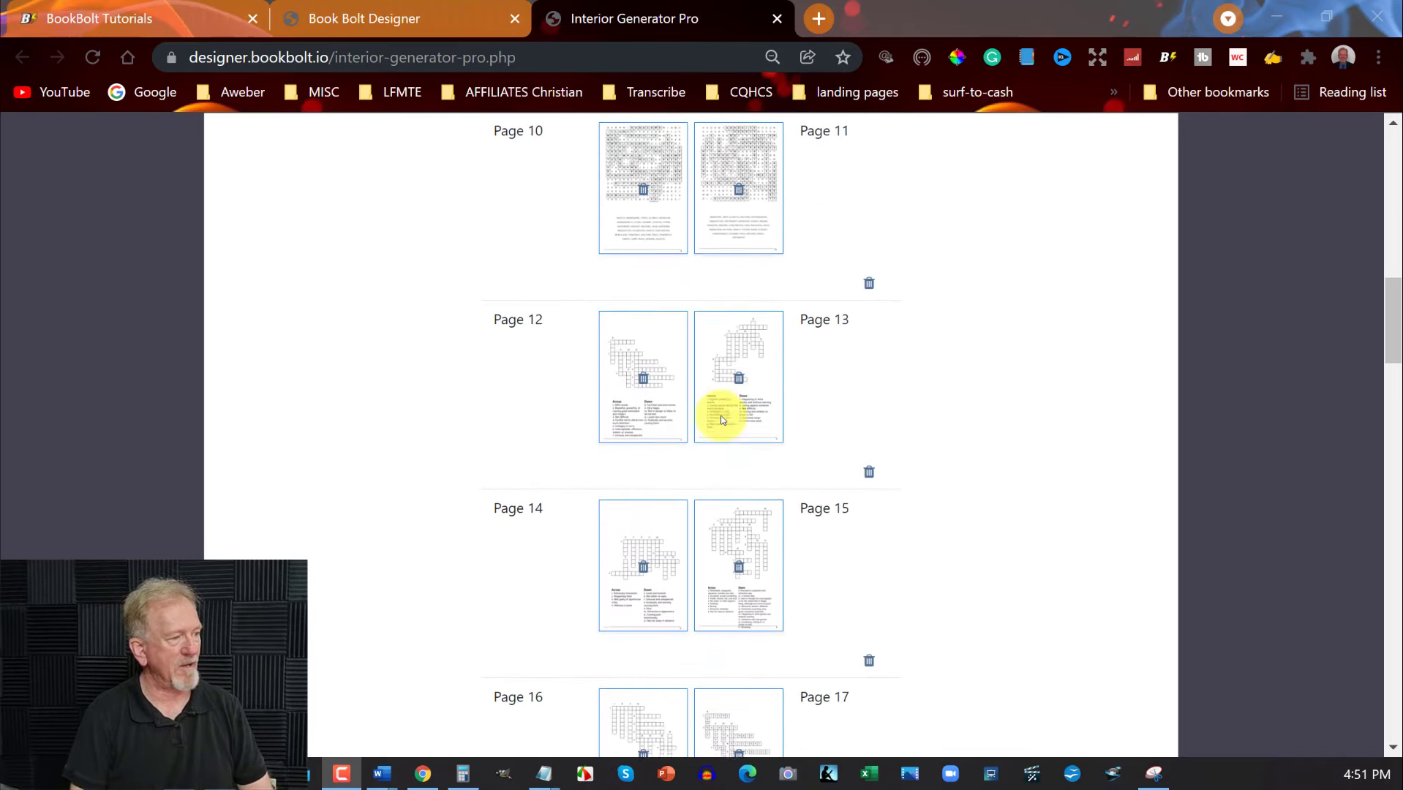
{"action": "scroll", "coordinate": [720, 418], "scroll_direction": "down", "scroll_amount": 10}
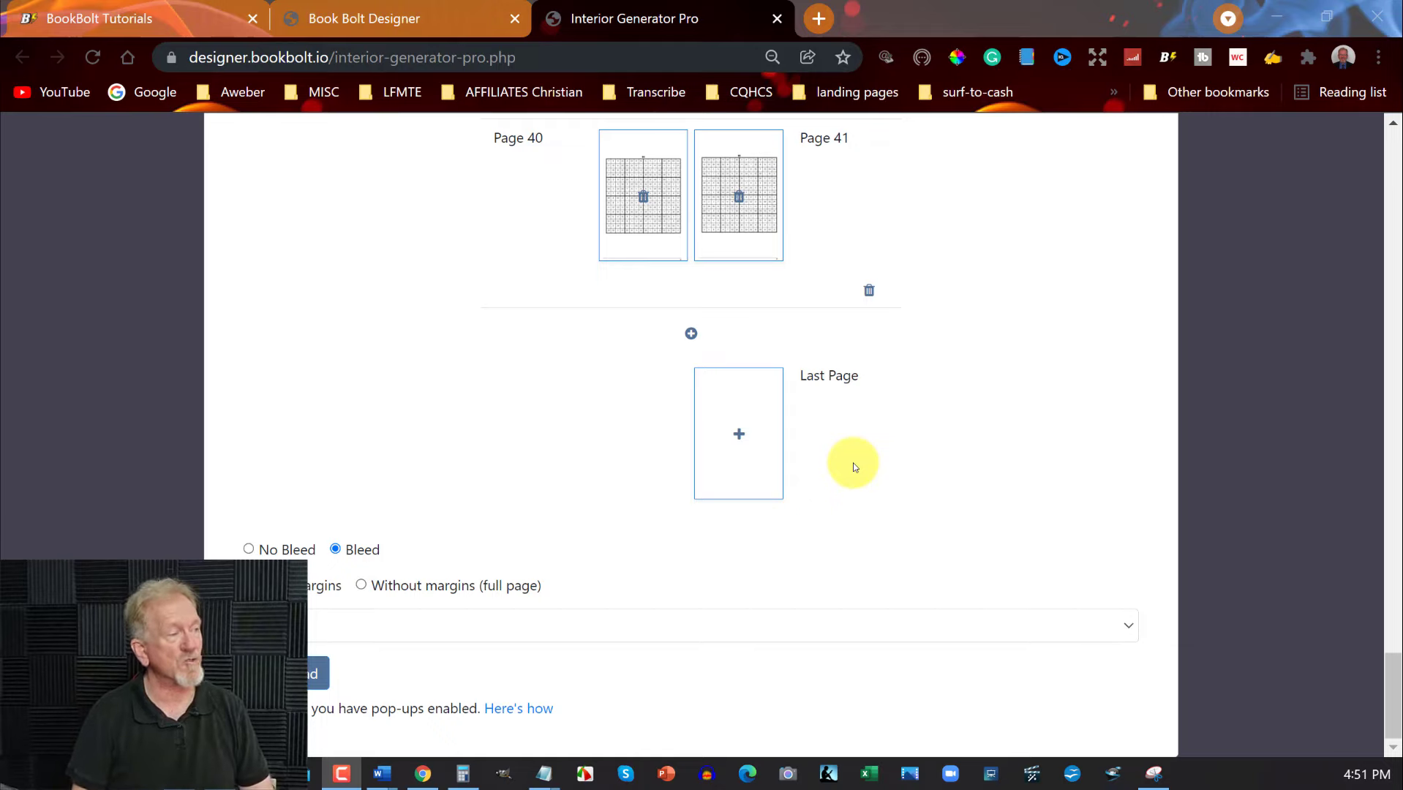
{"action": "scroll", "coordinate": [854, 466], "scroll_direction": "up", "scroll_amount": 2}
{"action": "scroll", "coordinate": [851, 472], "scroll_direction": "up", "scroll_amount": 20}
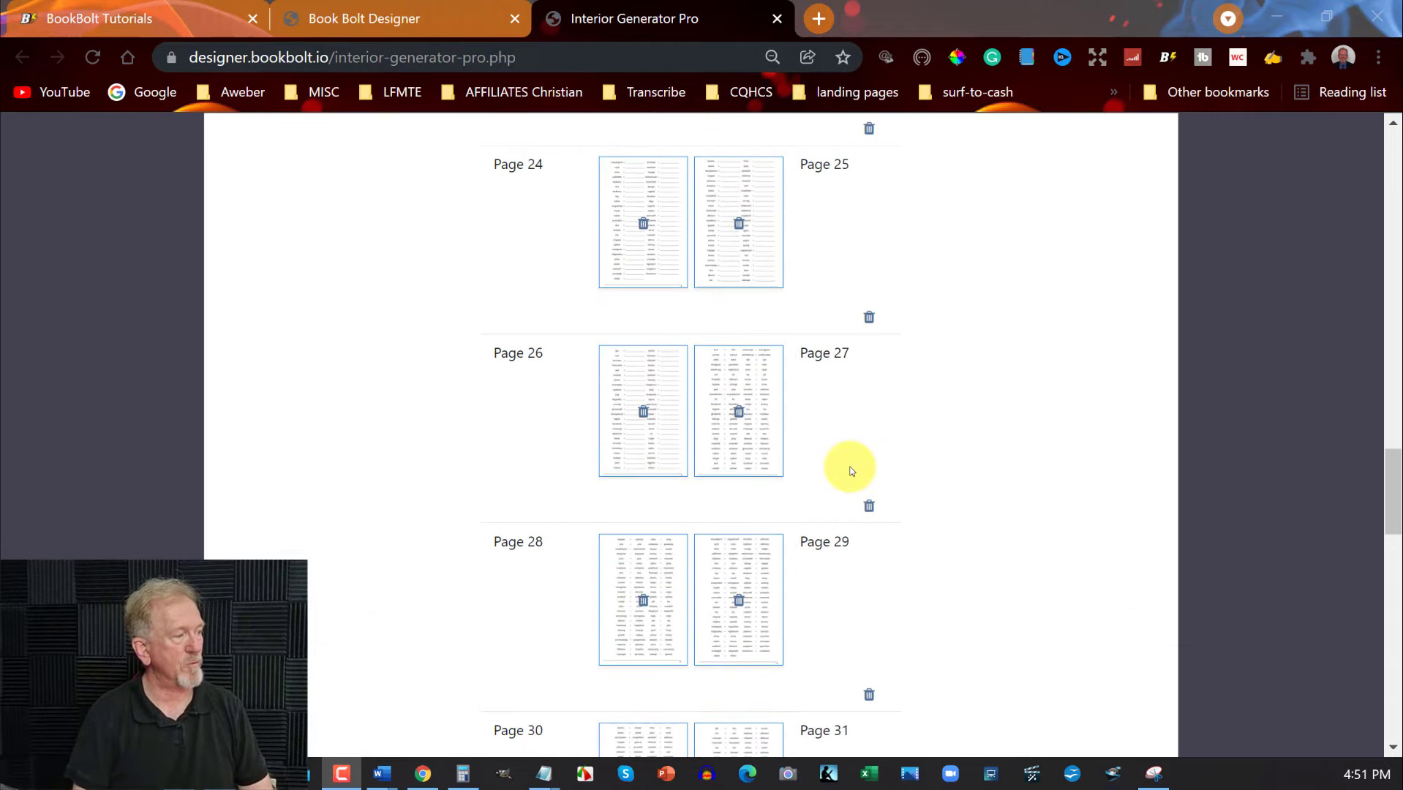
{"action": "scroll", "coordinate": [922, 424], "scroll_direction": "up", "scroll_amount": 10}
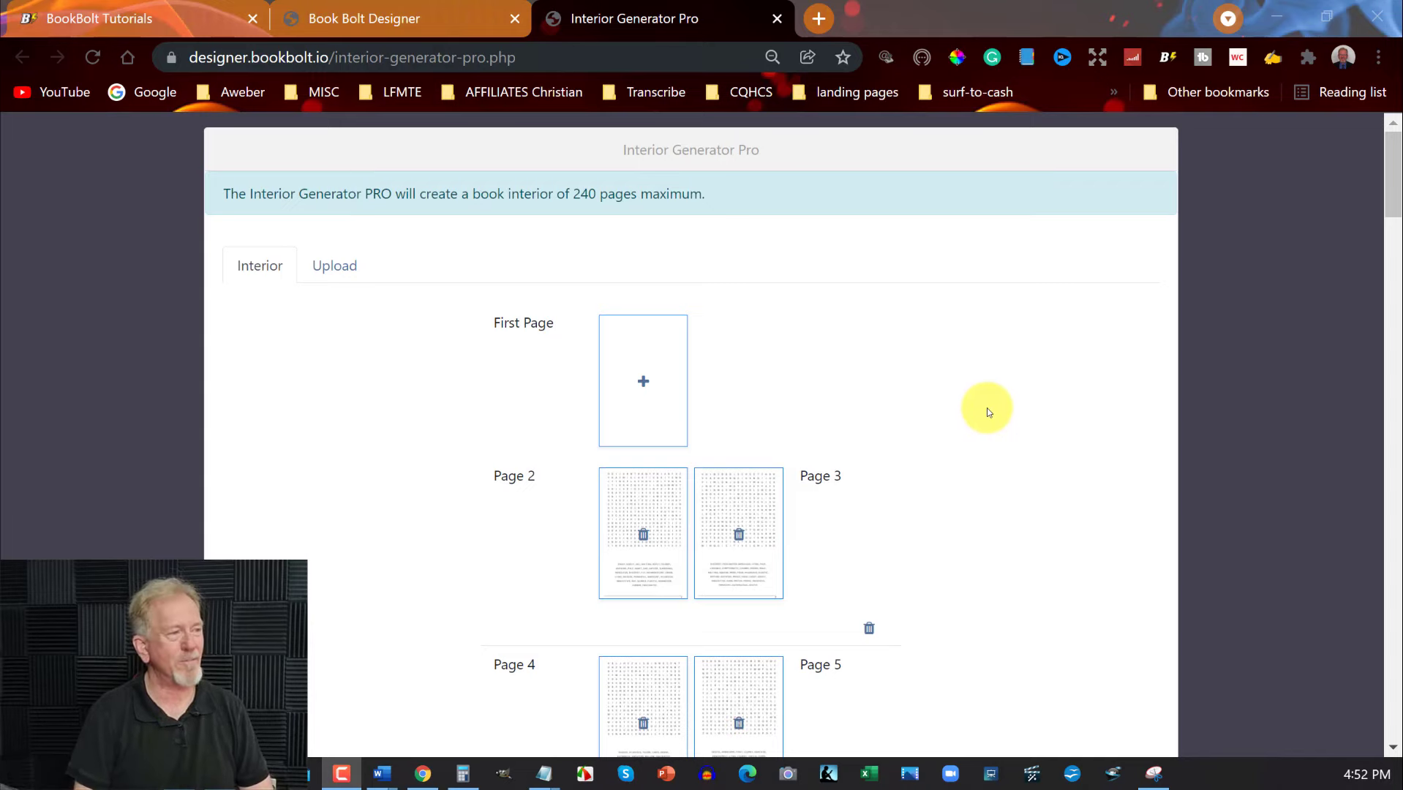
{"action": "scroll", "coordinate": [987, 411], "scroll_direction": "down", "scroll_amount": 8}
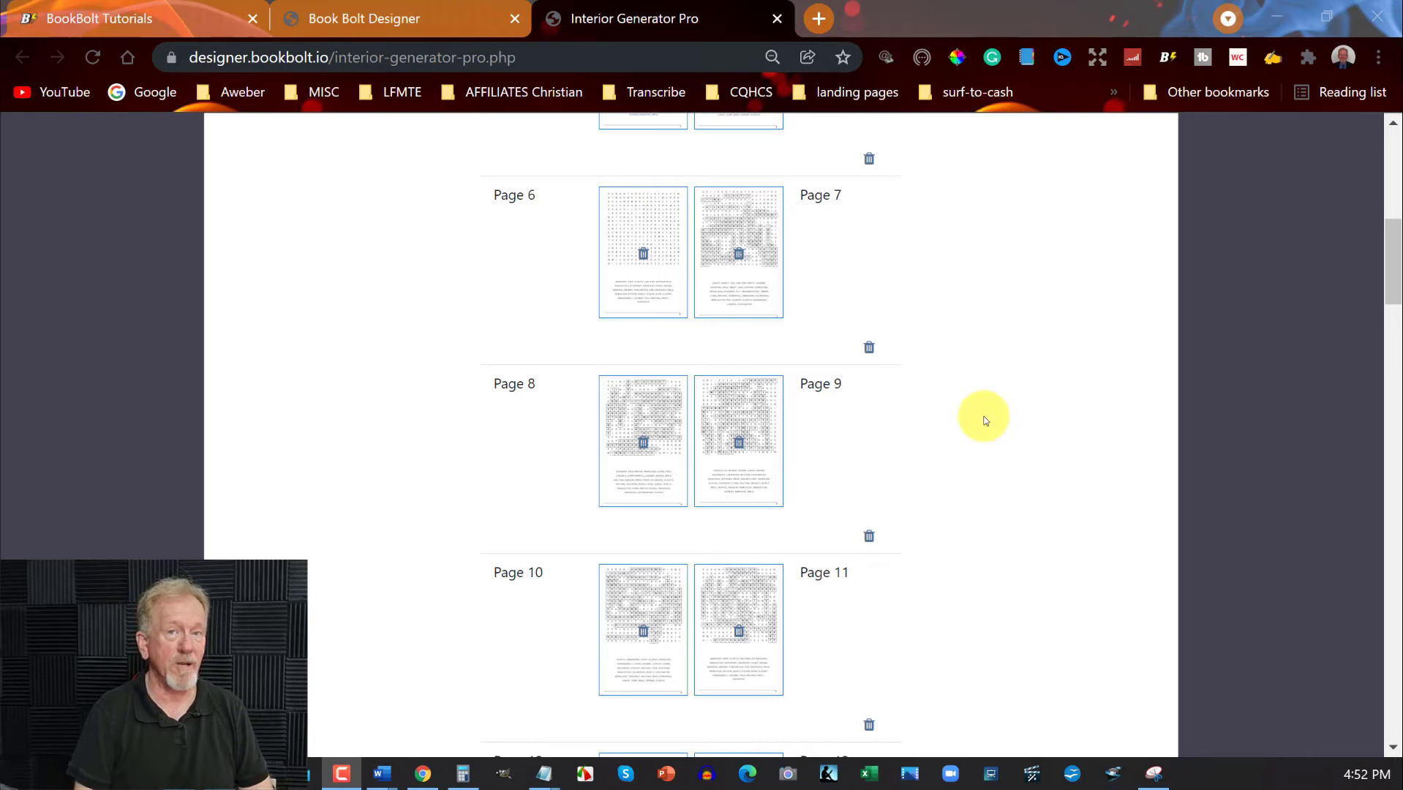
{"action": "scroll", "coordinate": [985, 421], "scroll_direction": "down", "scroll_amount": 18}
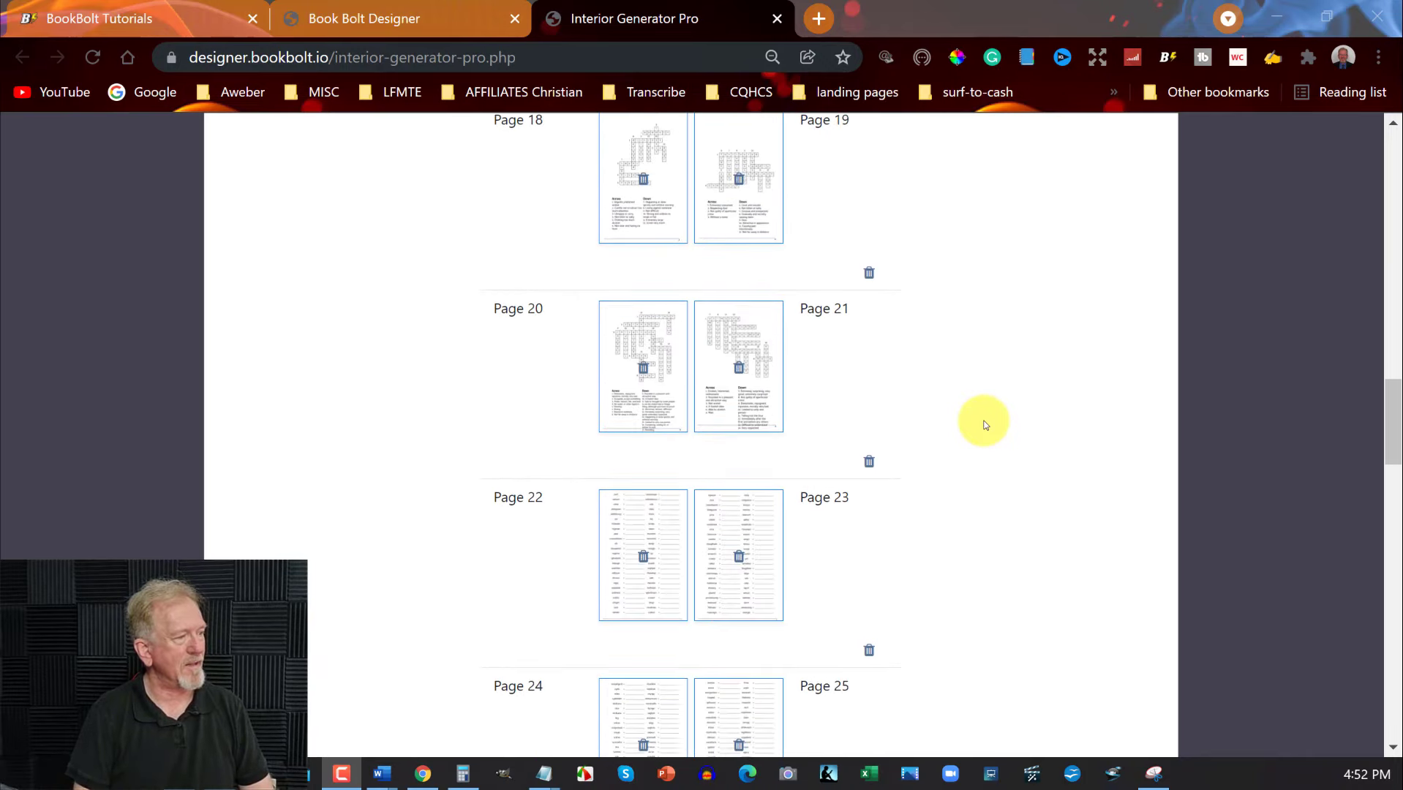
{"action": "scroll", "coordinate": [985, 425], "scroll_direction": "down", "scroll_amount": 17}
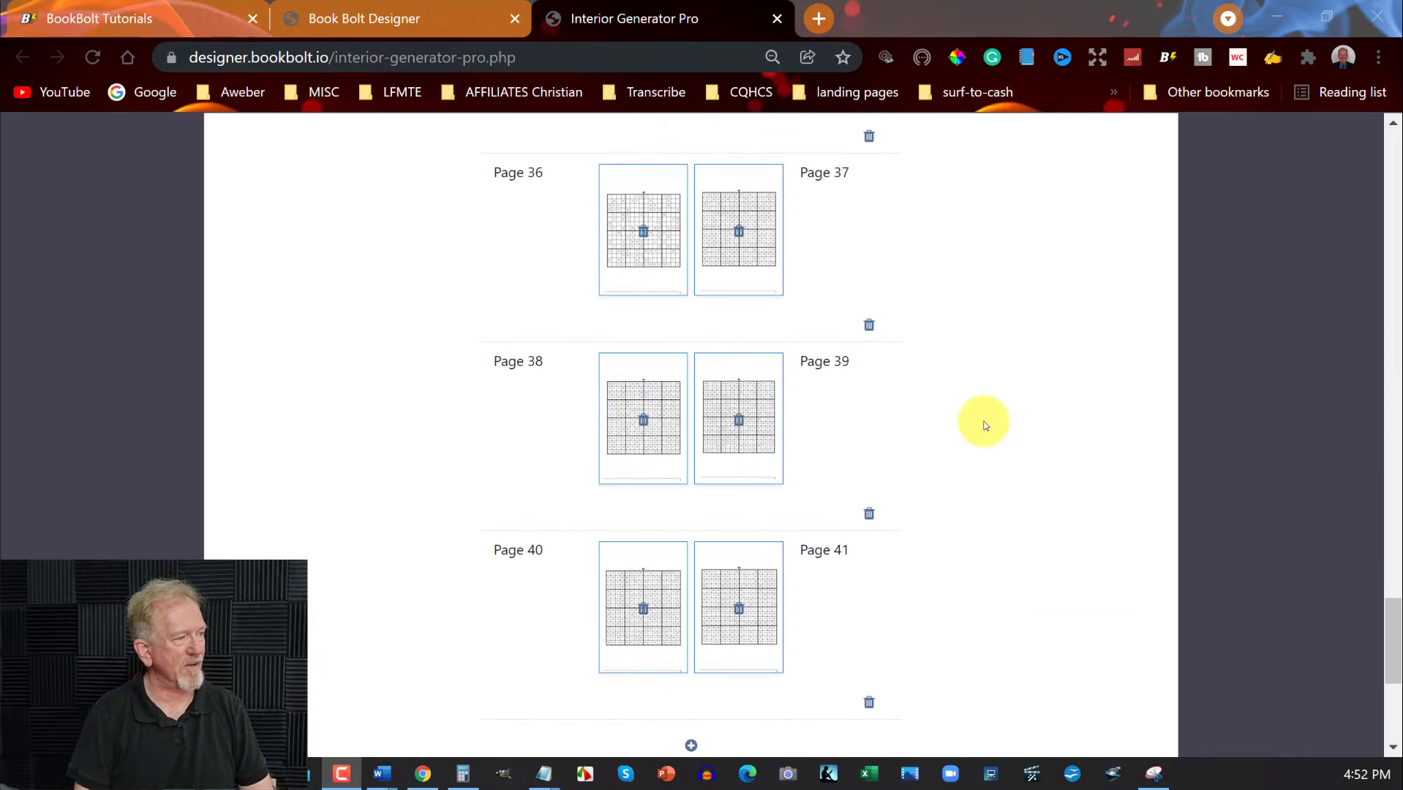
{"action": "scroll", "coordinate": [985, 424], "scroll_direction": "up", "scroll_amount": 9}
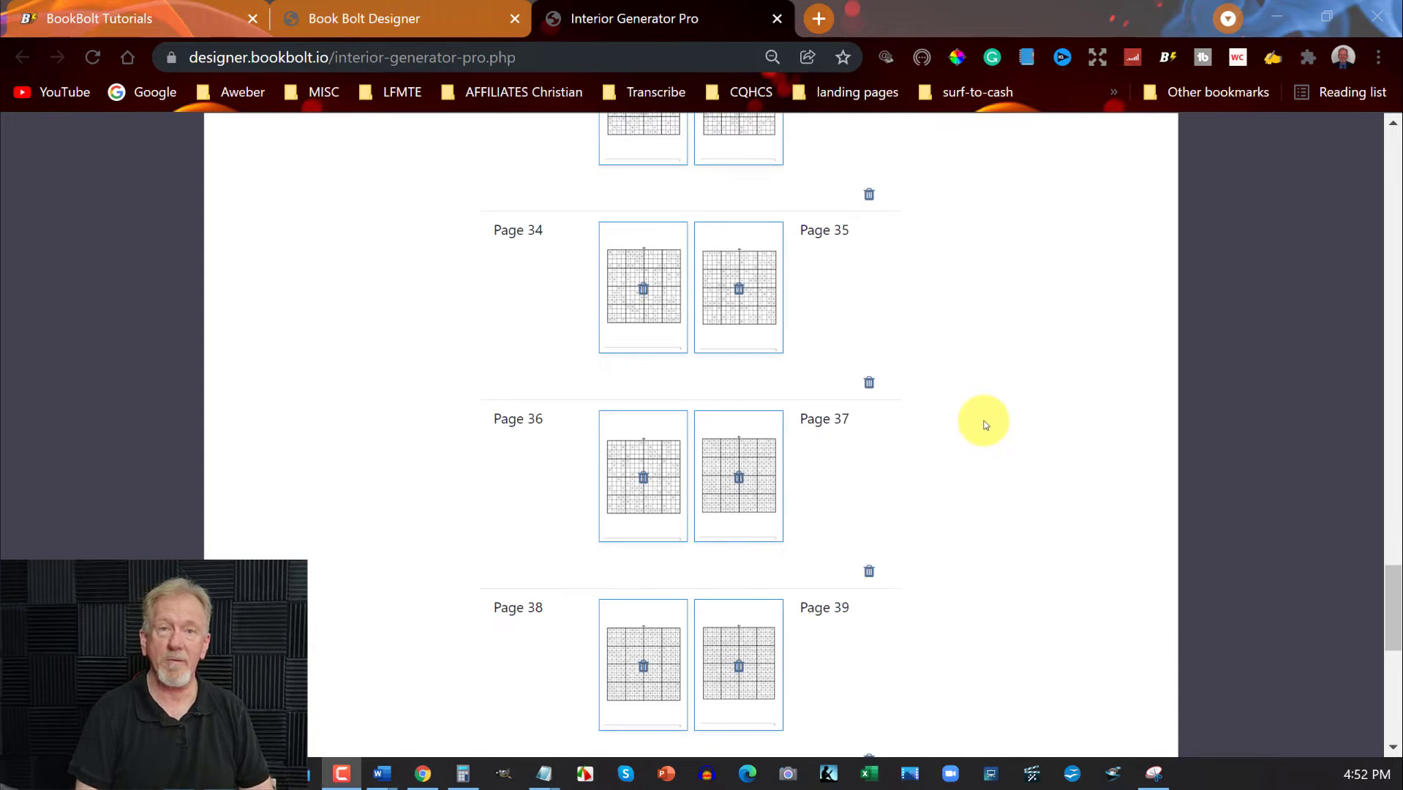
{"action": "scroll", "coordinate": [983, 432], "scroll_direction": "down", "scroll_amount": 5}
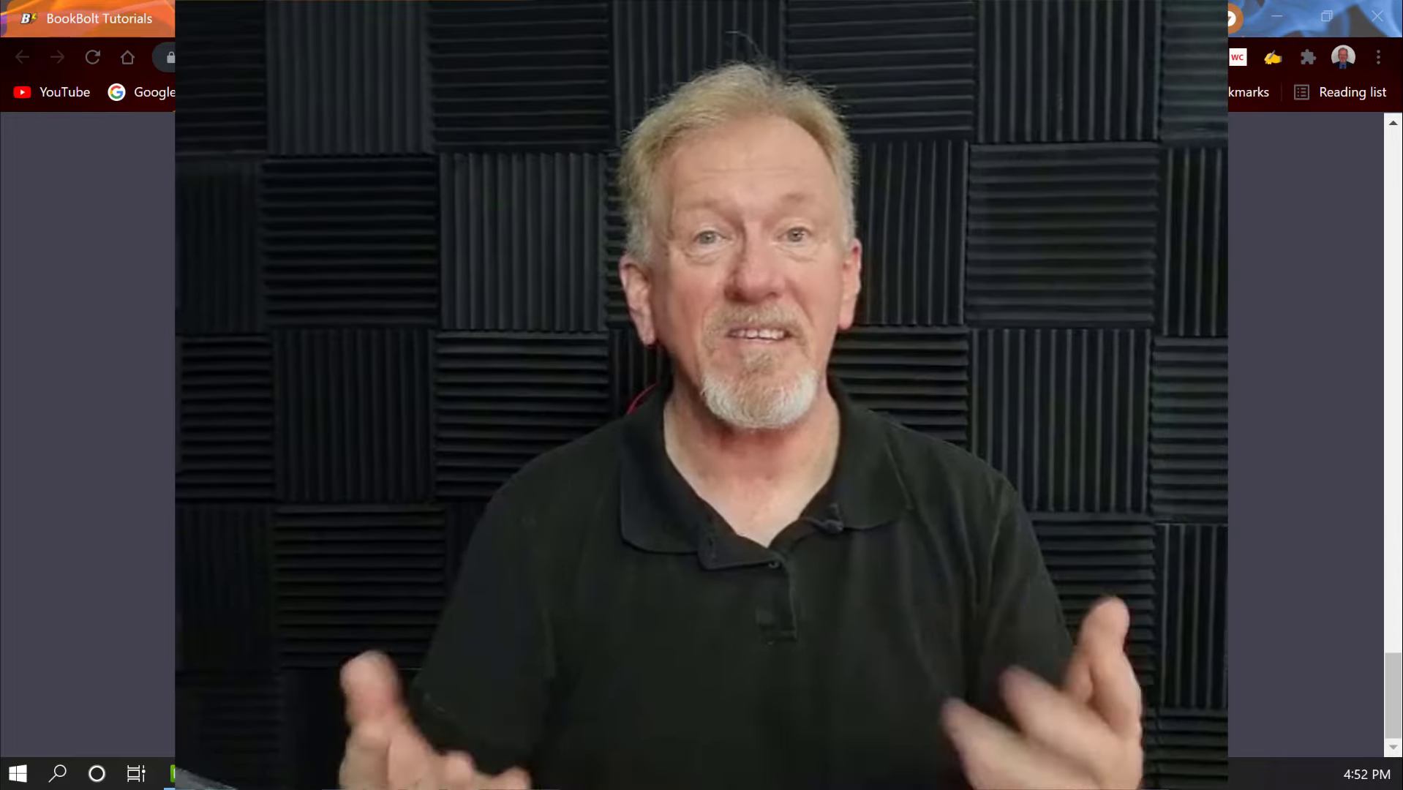